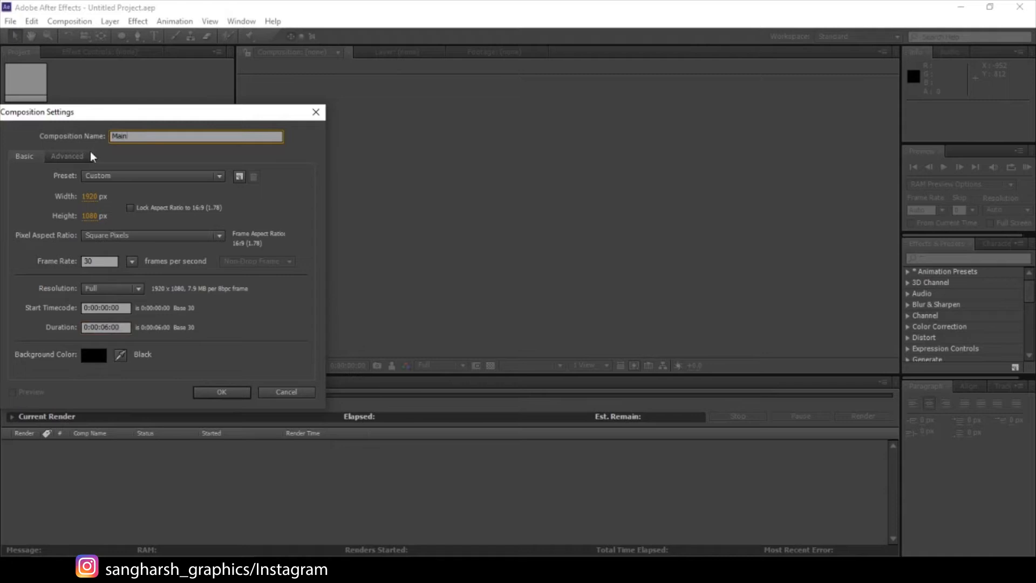
Step: Create the Main composition, plus a second composition named Fractal that is 1000 px wide and 3000 px high
key(Return)
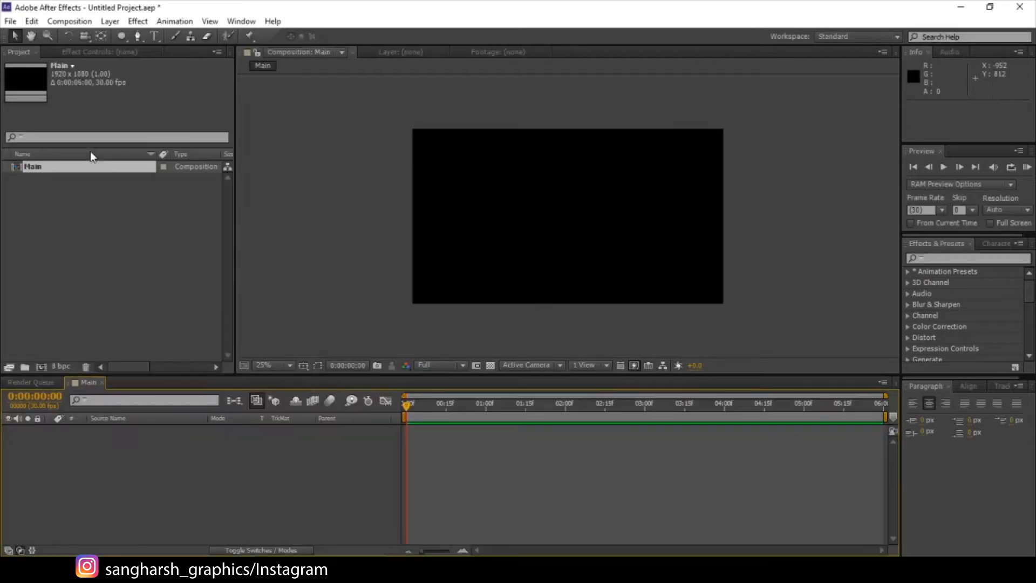
click(40, 367)
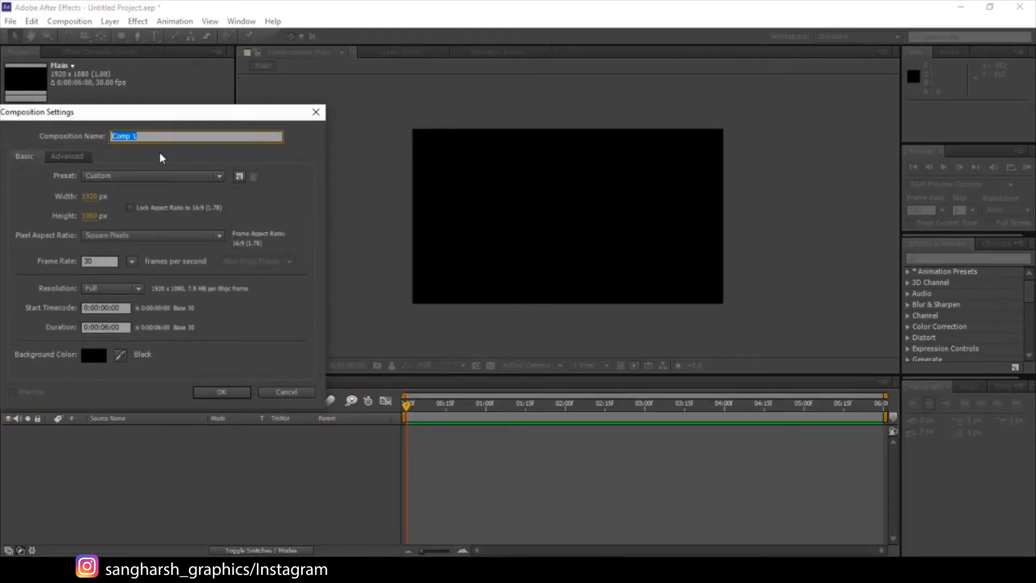
text(Fractal)
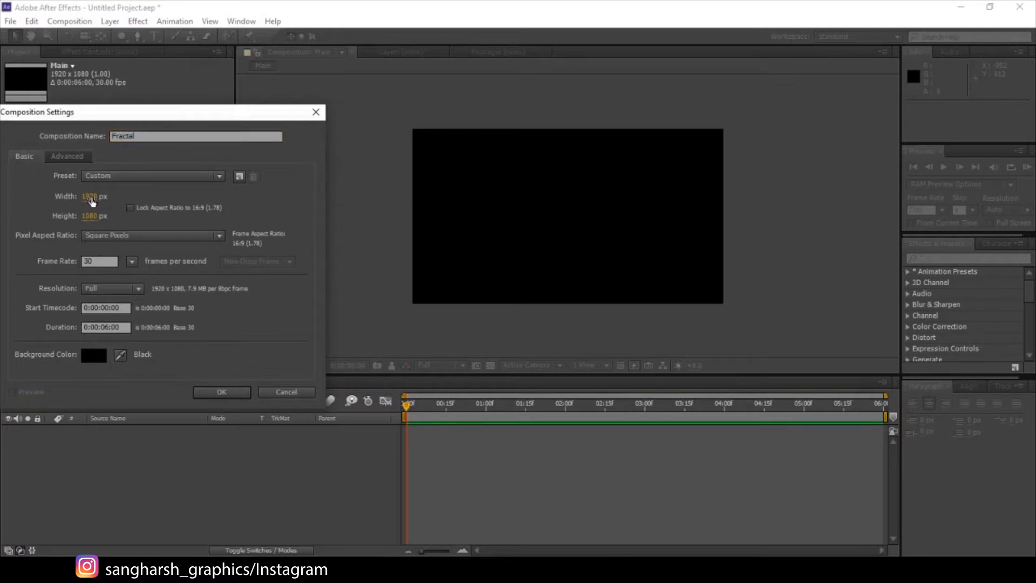
click(90, 196)
text(1000)
key(Tab)
text(3000)
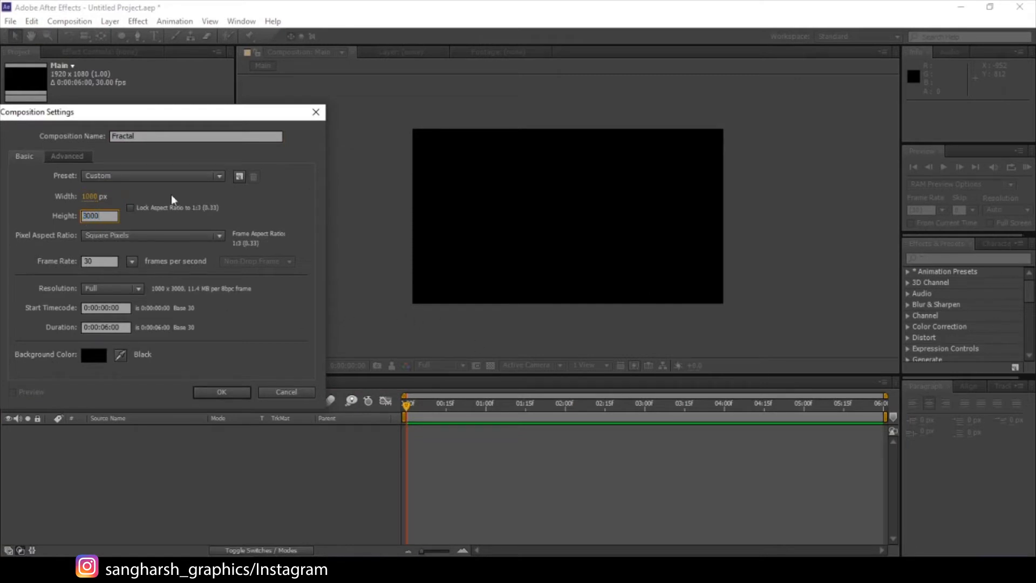
click(221, 392)
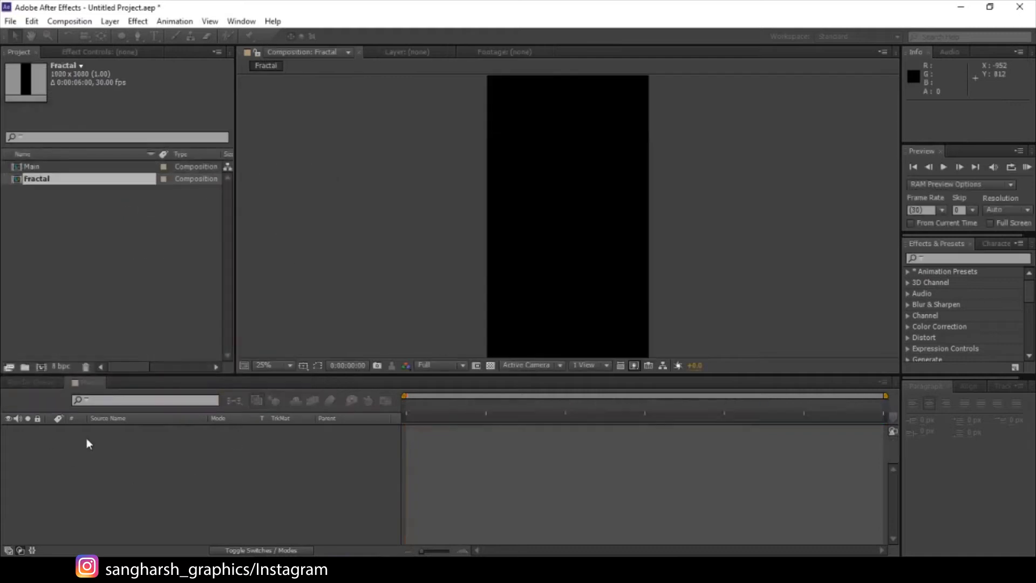
Step: Add a new solid named Fractal at full composition size to the Fractal composition
right_click(286, 492)
mouse_move(377, 356)
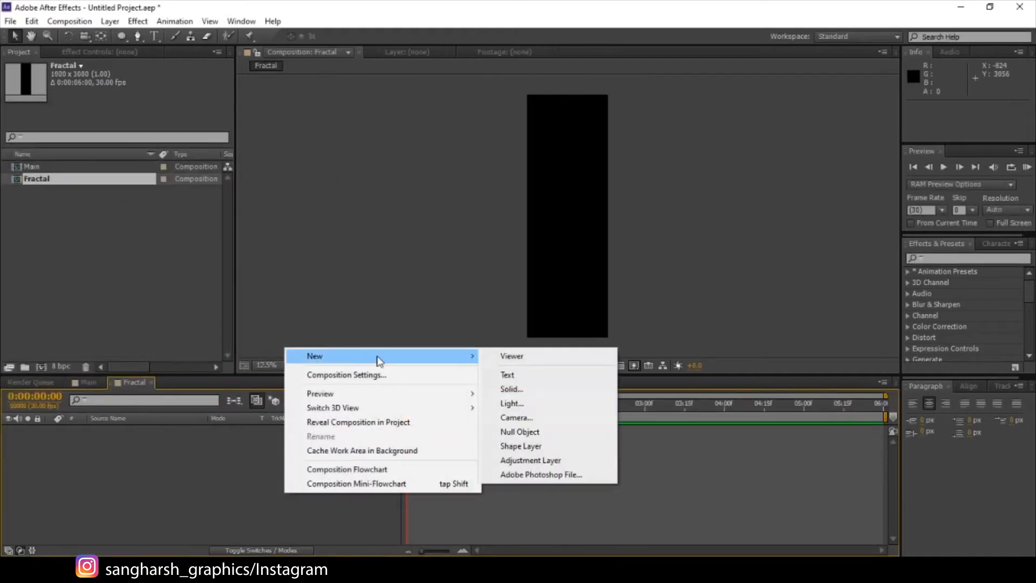
click(550, 386)
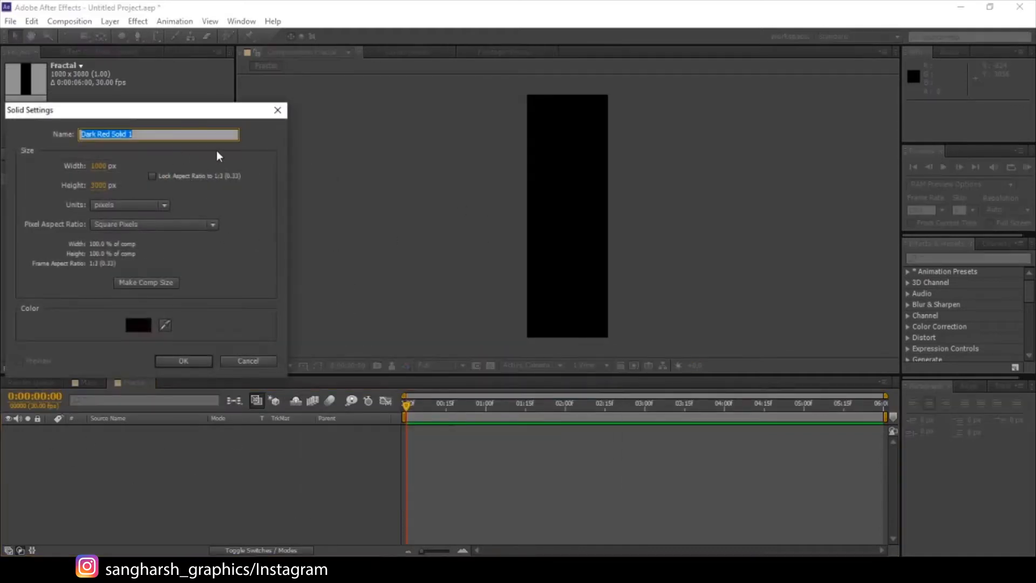
text(Fractal)
click(144, 283)
click(199, 359)
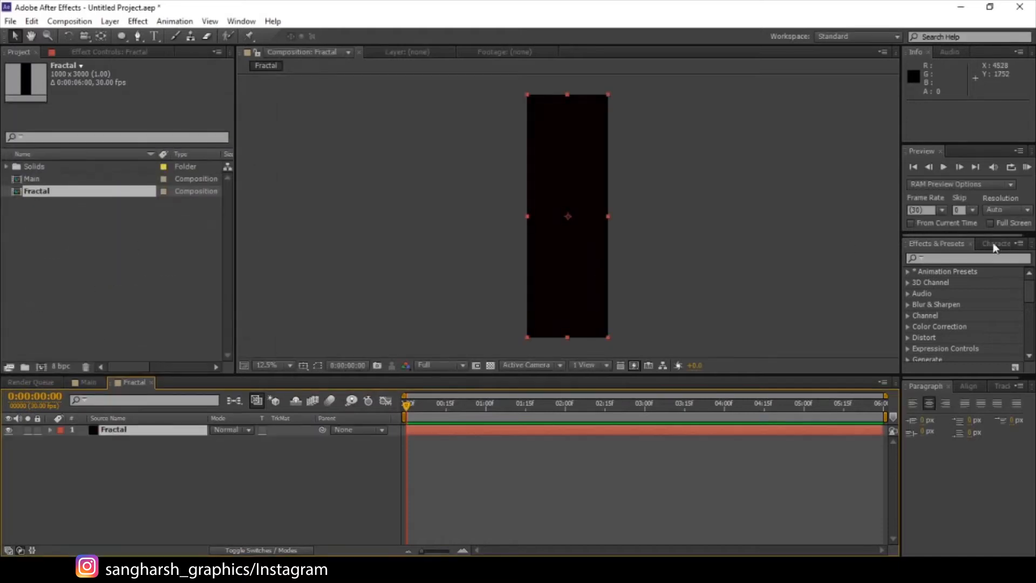
Step: Find the Fractal Noise effect and apply it to the Fractal solid layer
click(960, 258)
text(fractal)
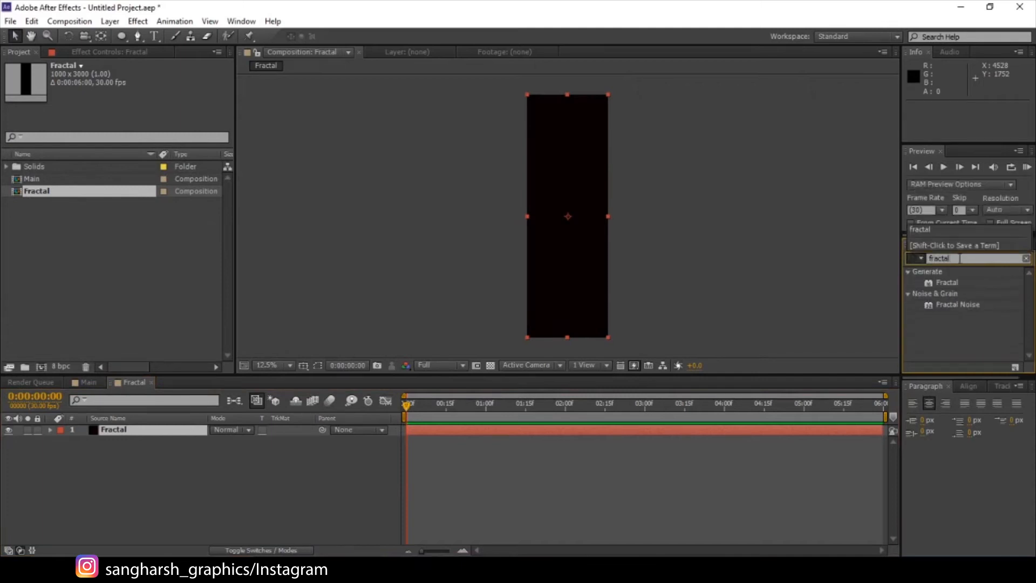
click(961, 306)
drag(964, 302, 135, 432)
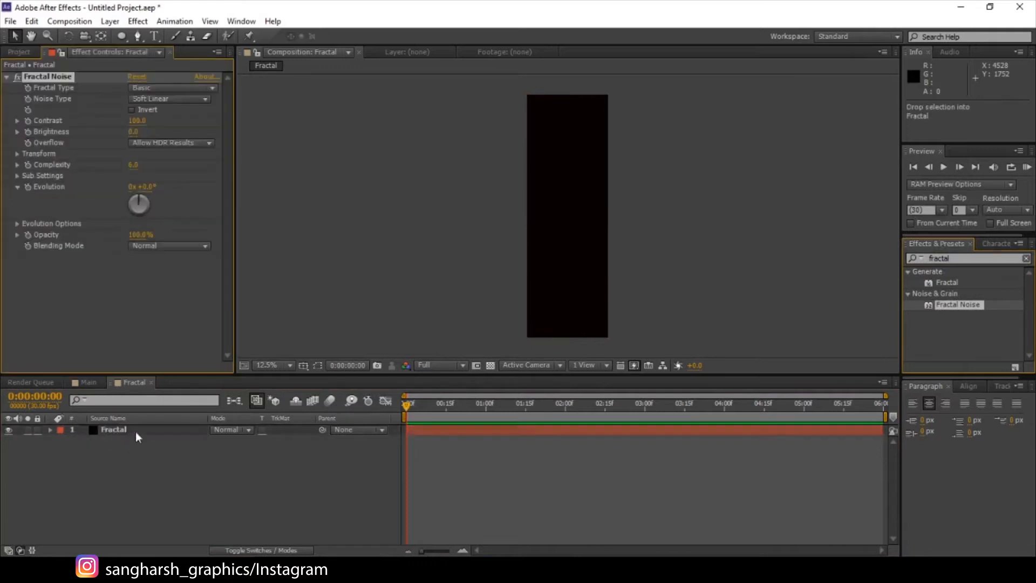
Step: Set the Fractal Noise contrast to 400 and its brightness to -150
click(136, 121)
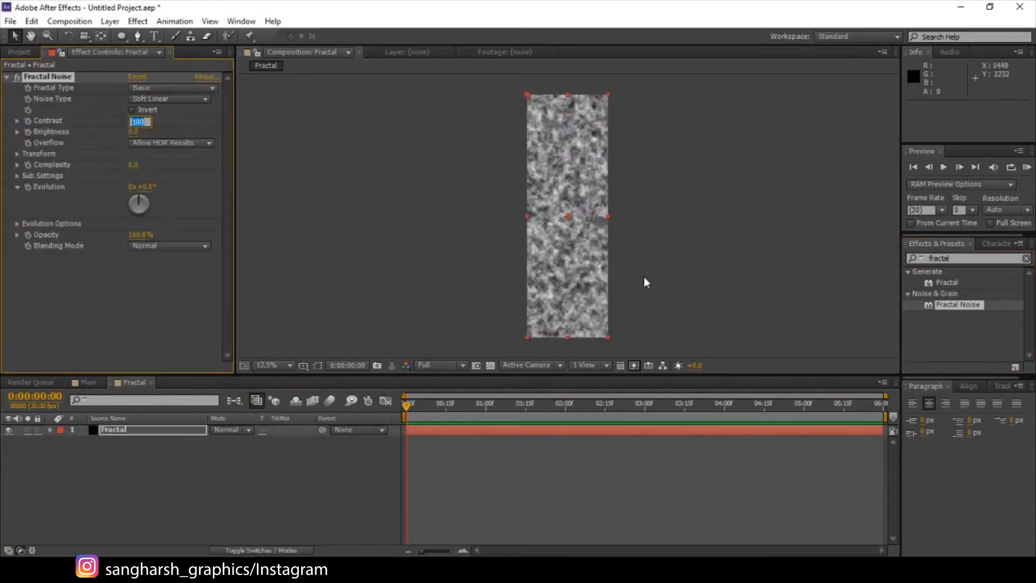
key(BackSpace)
text(400)
key(Return)
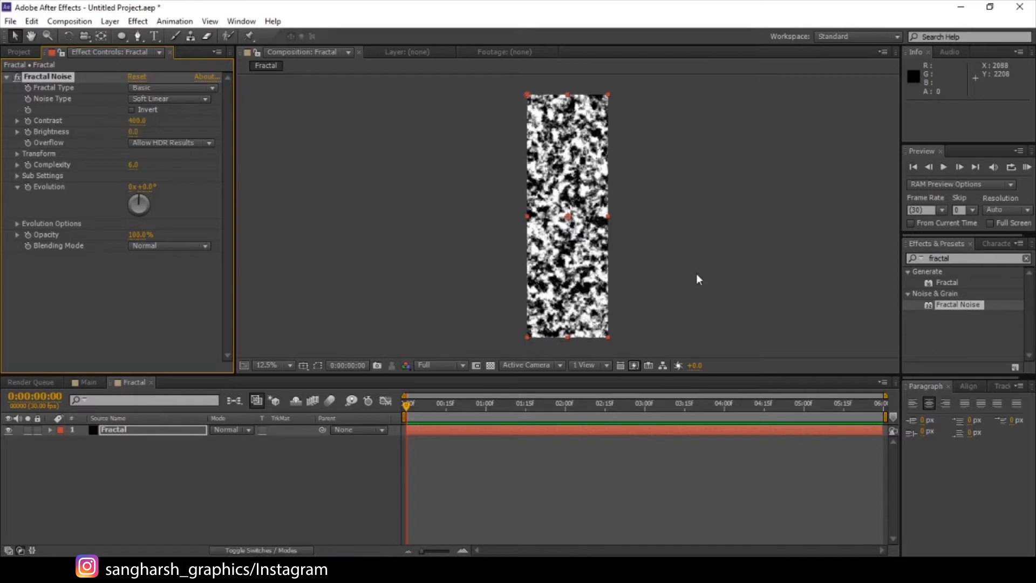
click(132, 132)
text(-150)
key(Return)
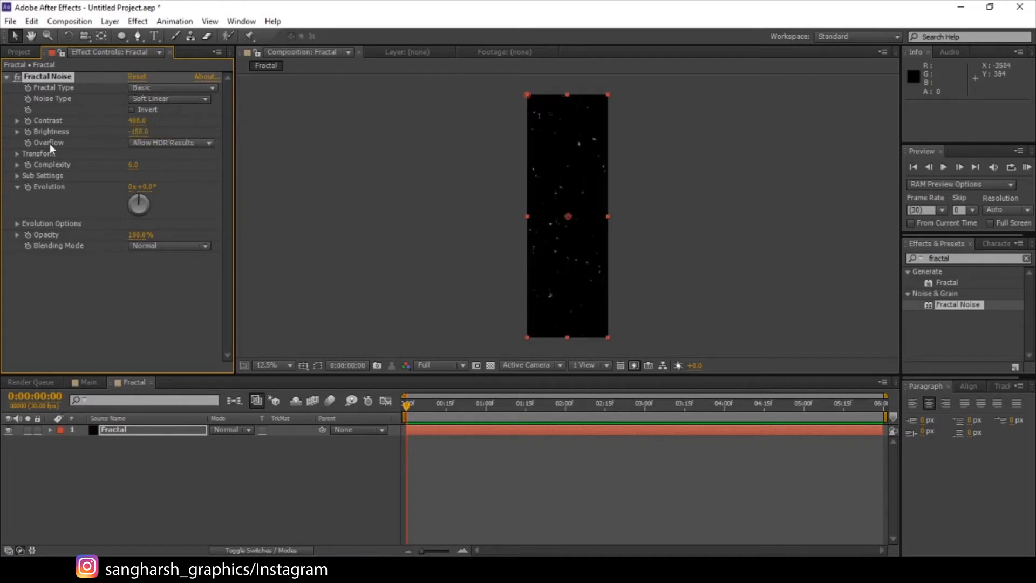
Step: Turn off Uniform Scaling in the noise transform and set Scale Width to 10 and Scale Height to 700
click(16, 154)
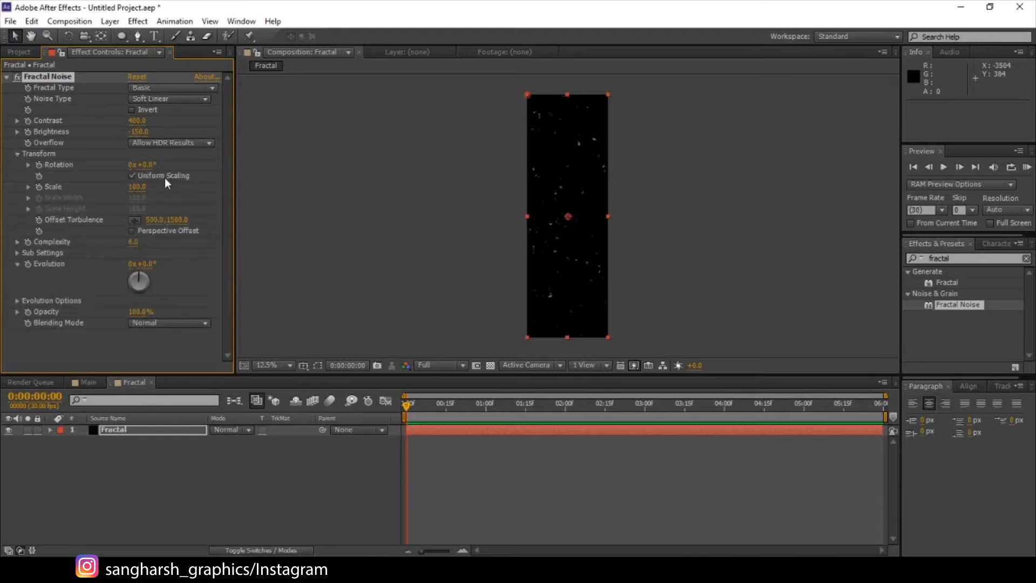
click(135, 178)
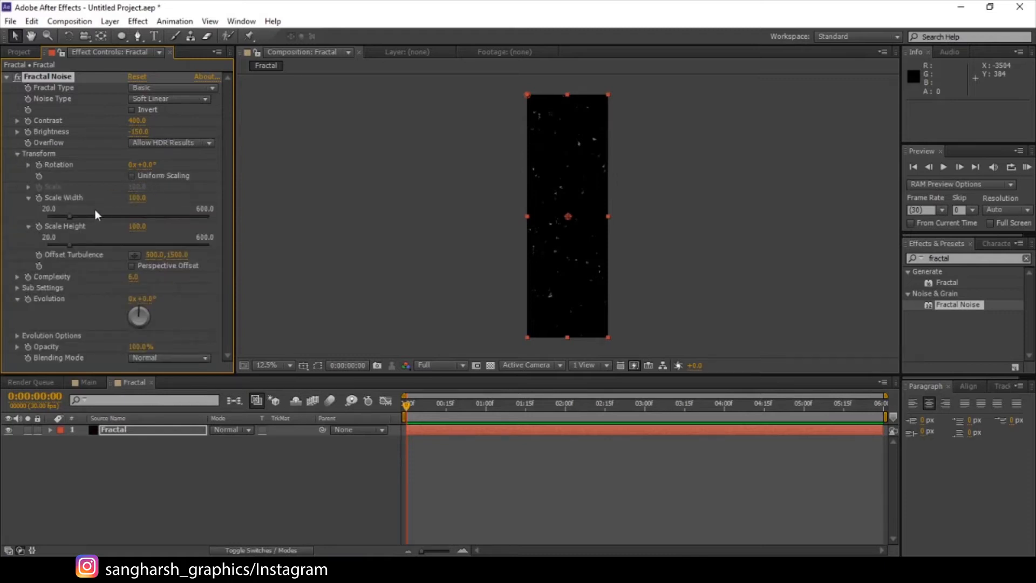
click(139, 198)
text(10)
key(Return)
click(137, 226)
text(700)
key(Return)
key(period)
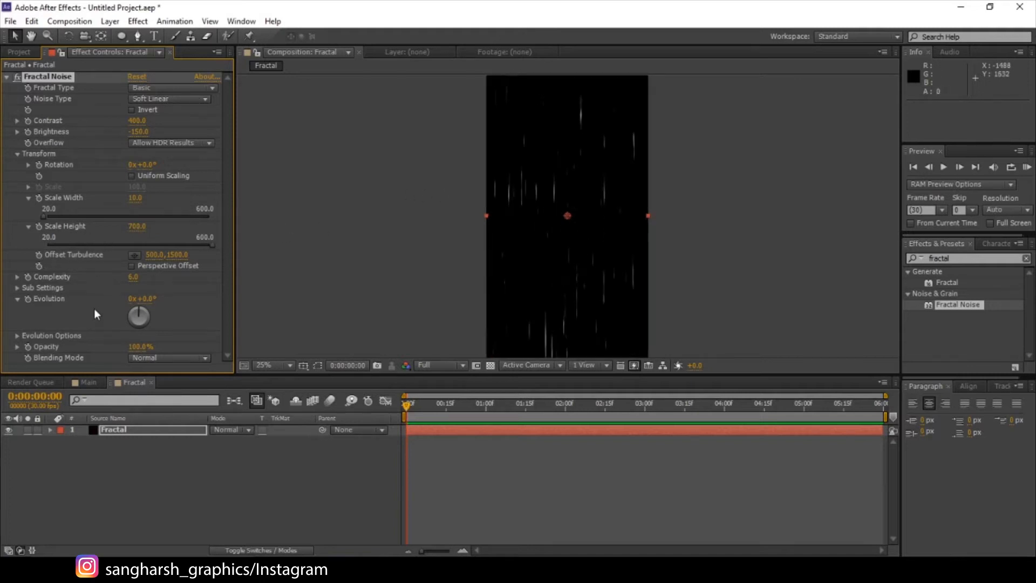
Step: Add the expression time*500 to the Fractal Noise Evolution property and scrub the timeline to preview the motion
alt+click(27, 300)
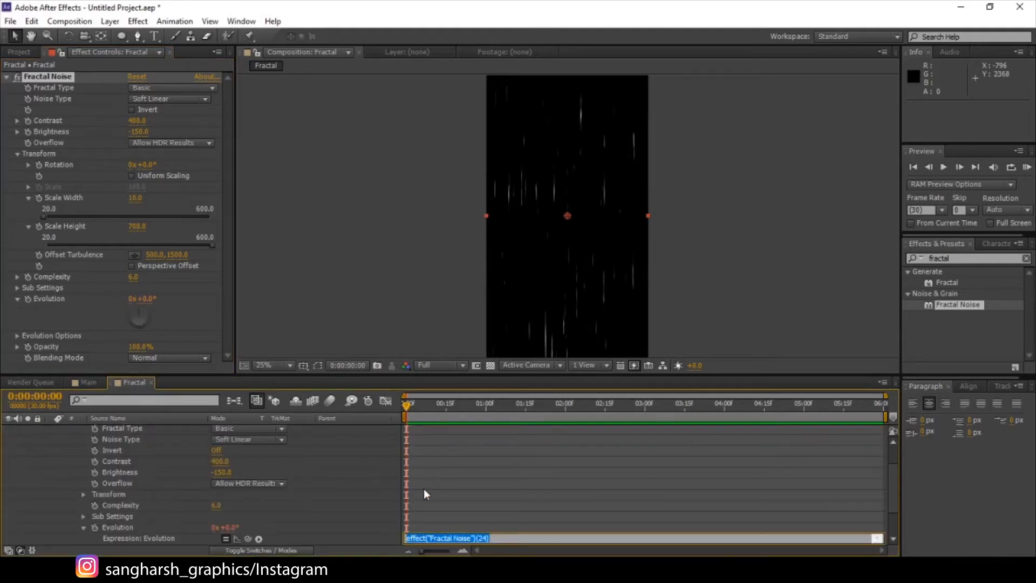
text(time)
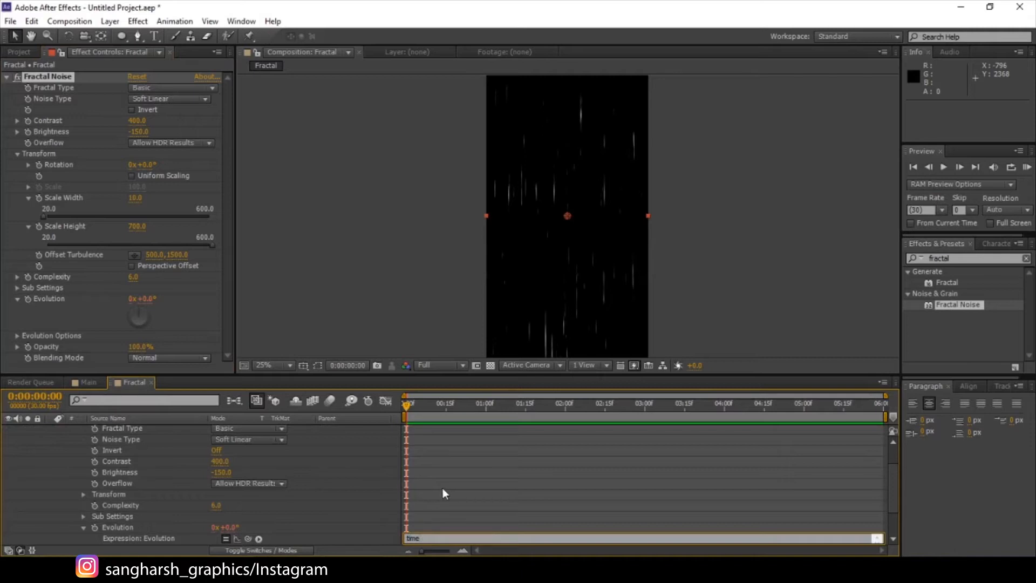
text(*500)
click(513, 477)
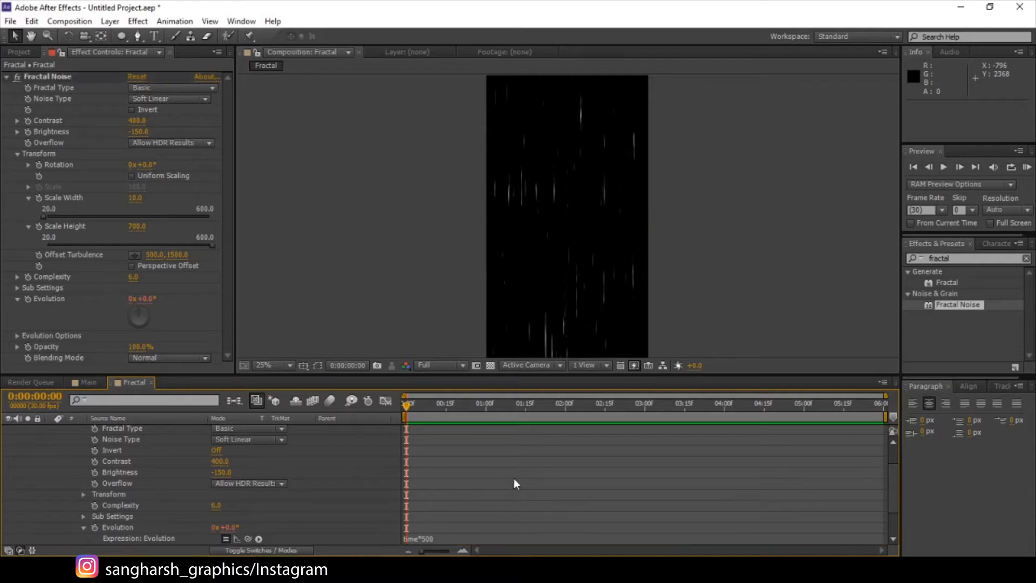
drag(415, 409, 568, 430)
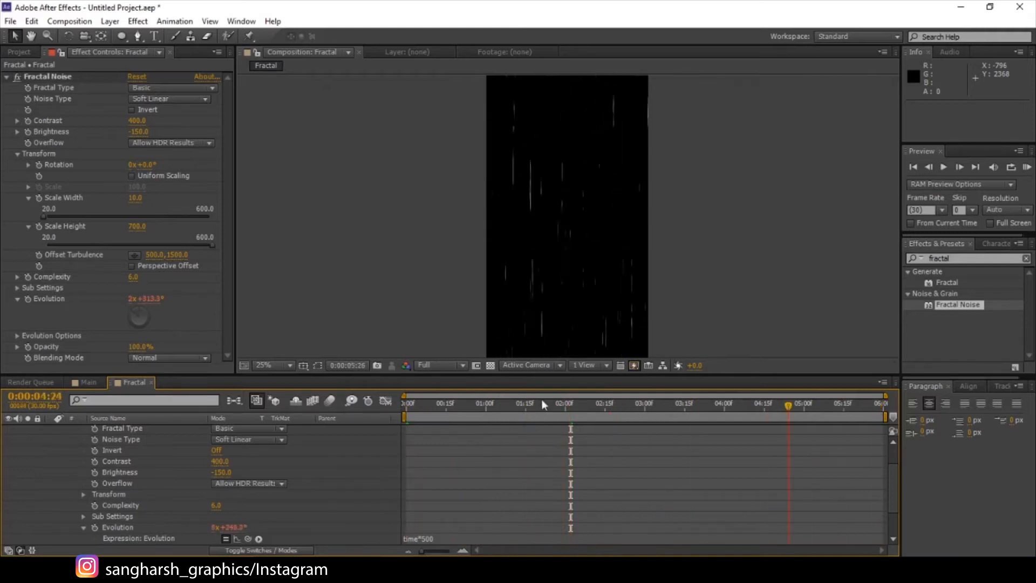
click(445, 404)
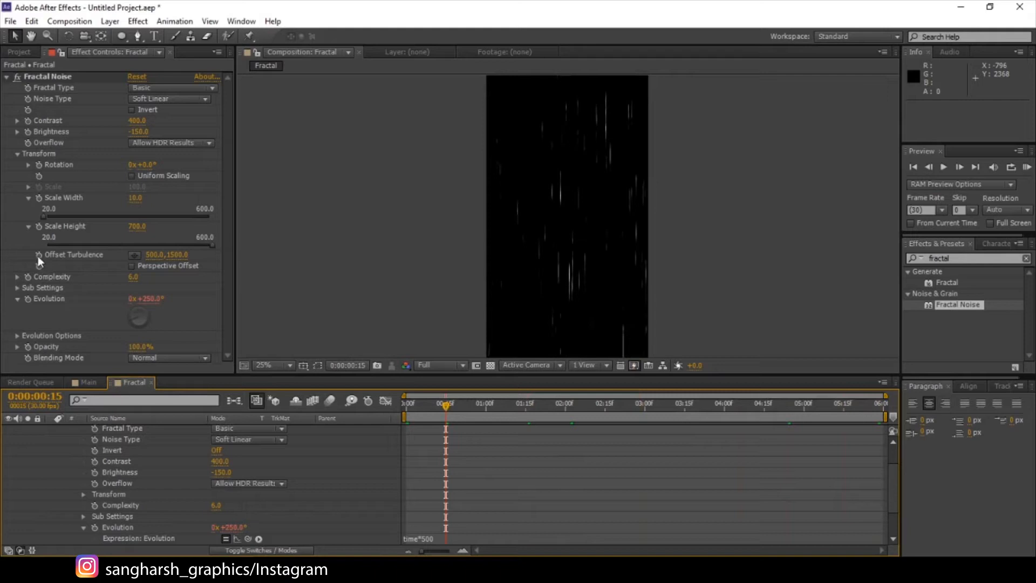
Step: Start keyframing Offset Turbulence at 0:00:00:01 with its Y value set to 0
click(409, 407)
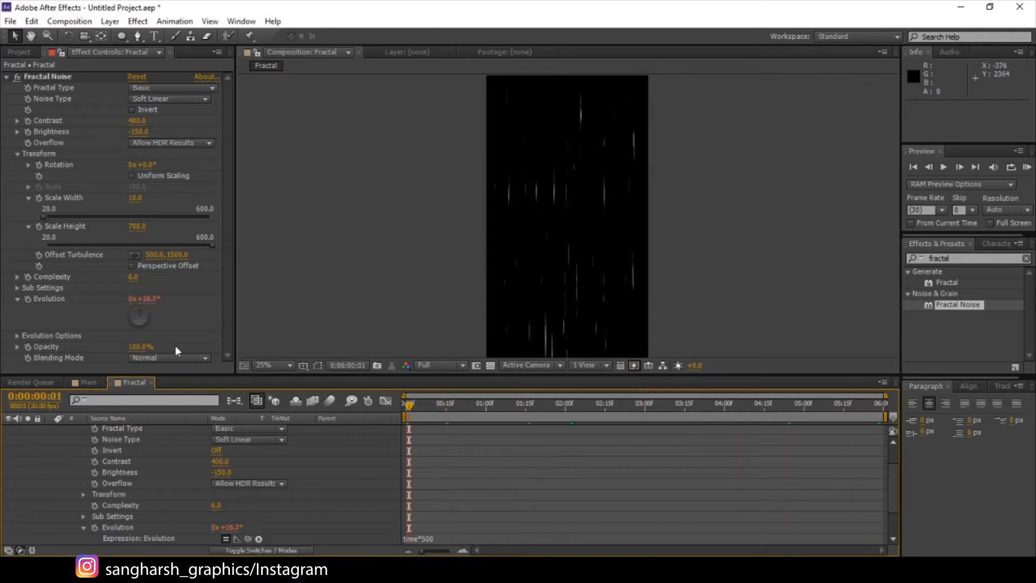
click(38, 258)
click(178, 254)
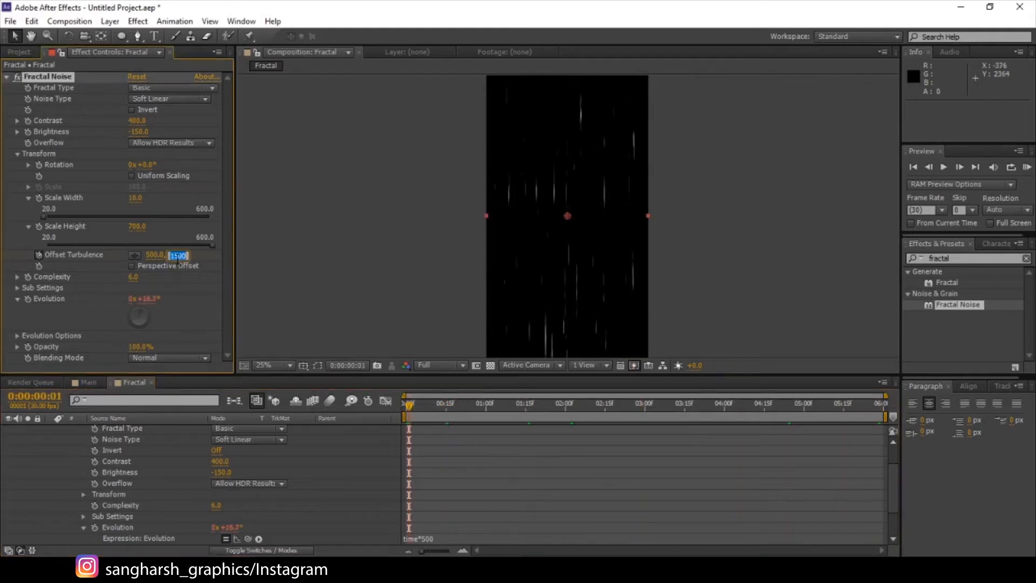
text(0)
key(Return)
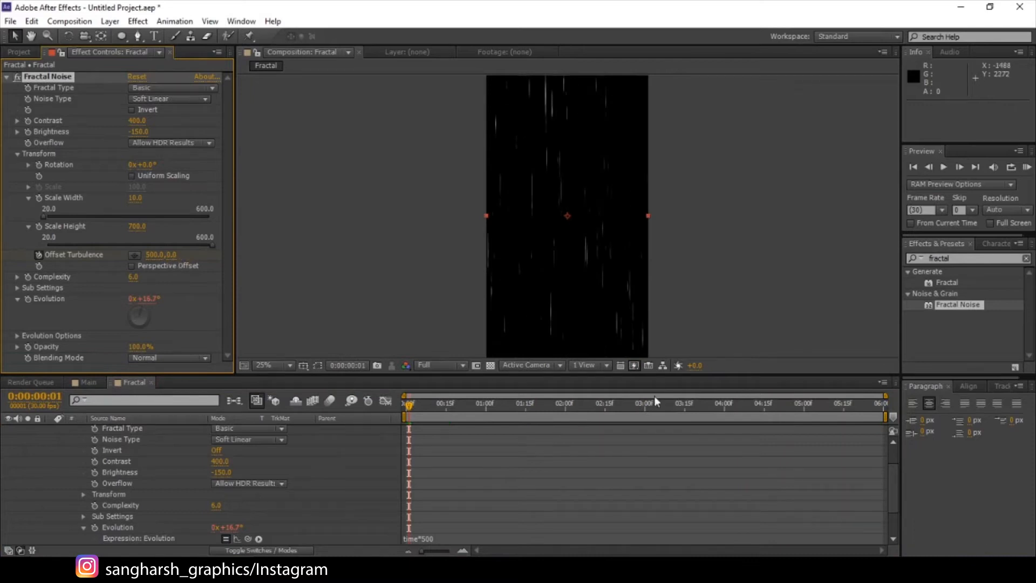
Step: Keyframe the Offset Turbulence Y value at 6000 on the last frame, 0:00:05:29, and scrub through the animation
click(881, 407)
click(171, 254)
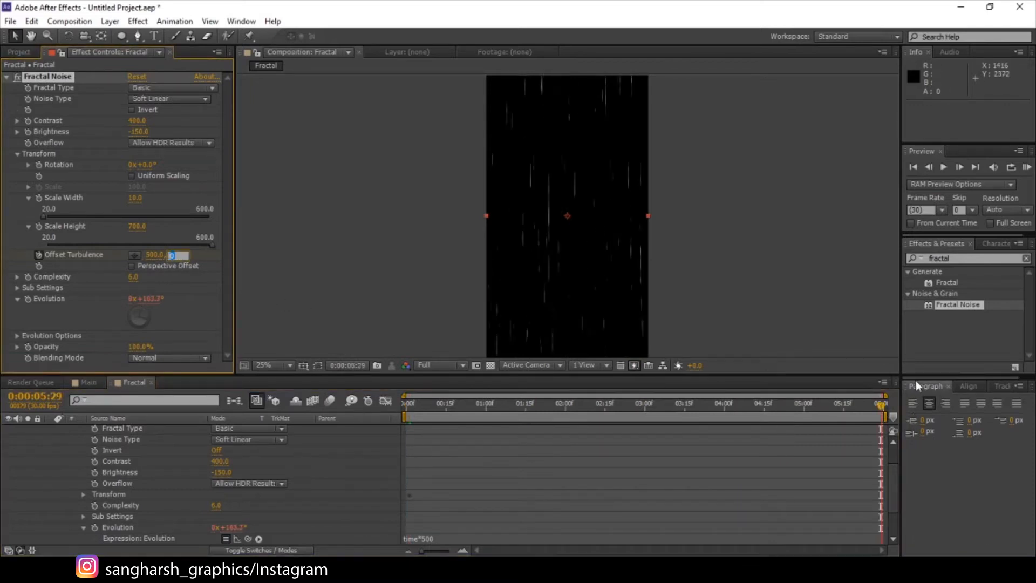
text(6000)
key(Return)
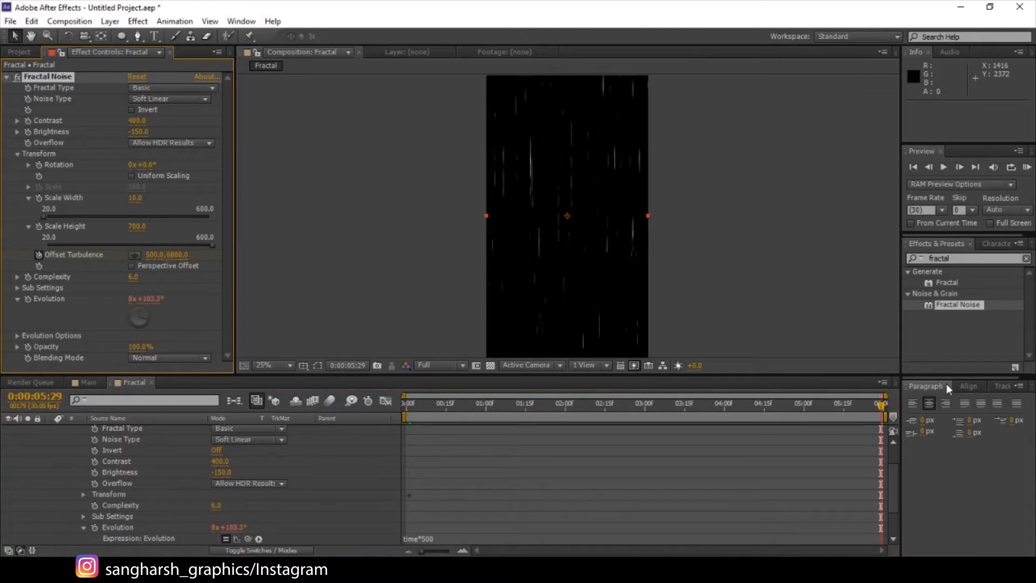
drag(415, 407, 902, 426)
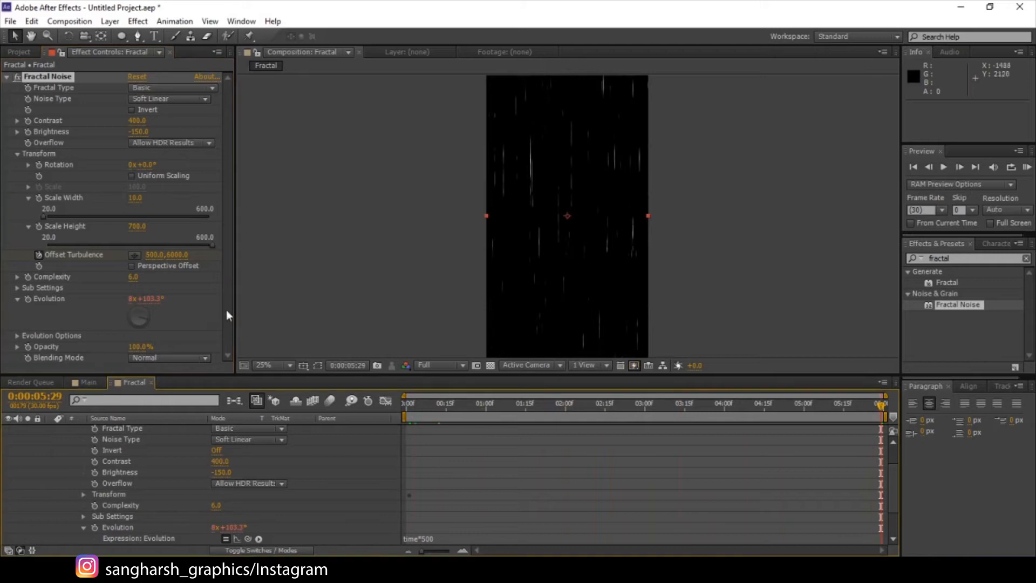
Step: Set the Offset Turbulence Y value at the last frame to 9000, collapse the layer's properties and preview the faster streaks
click(173, 257)
text(9000)
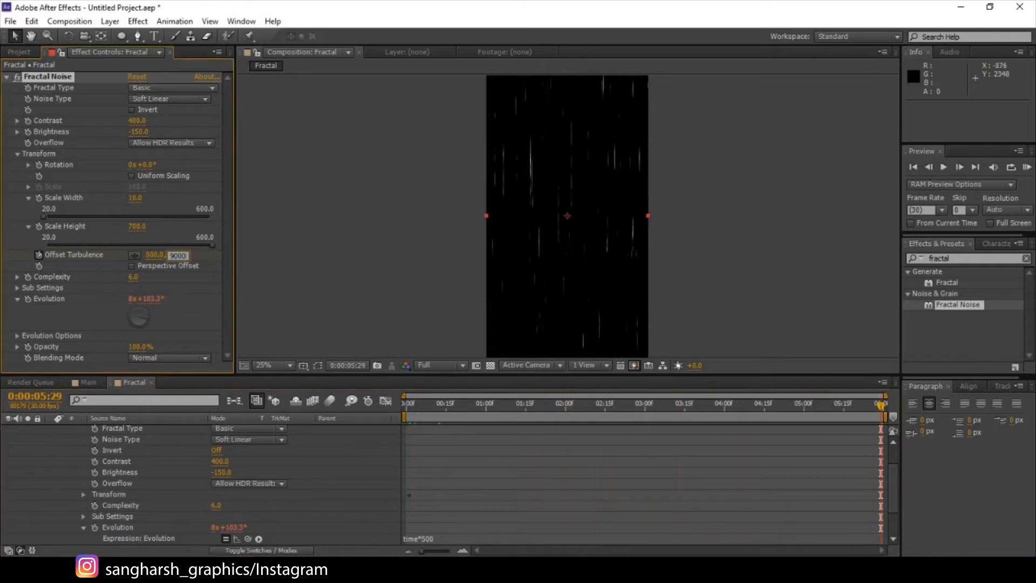
key(Return)
scroll(101, 452, up, 3)
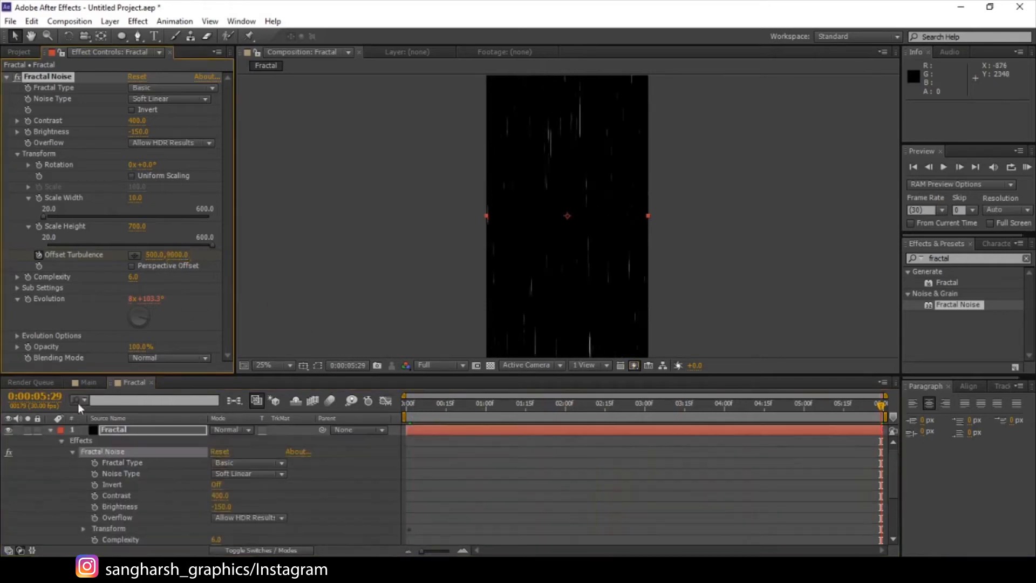
click(46, 430)
click(51, 430)
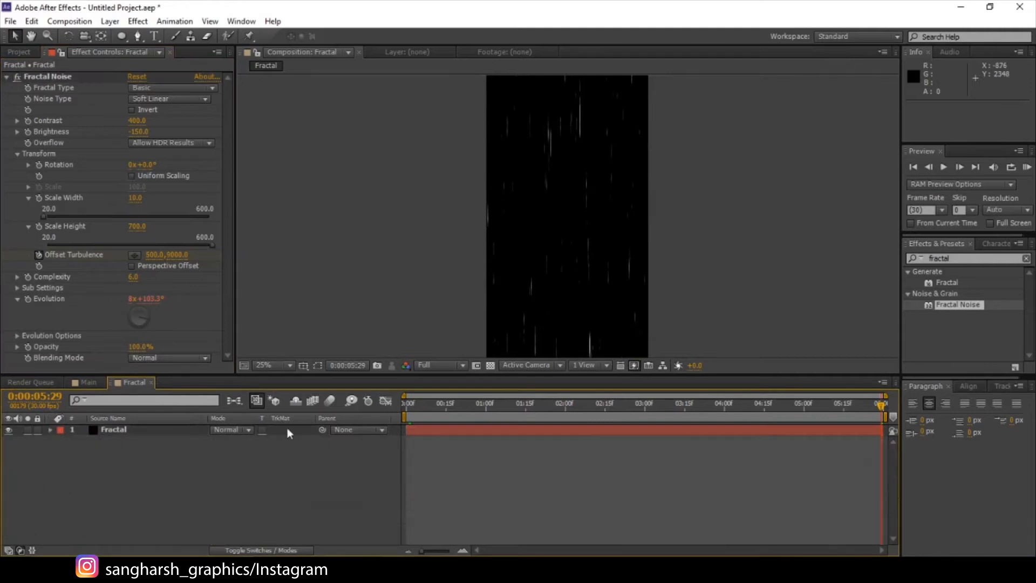
drag(513, 418, 701, 418)
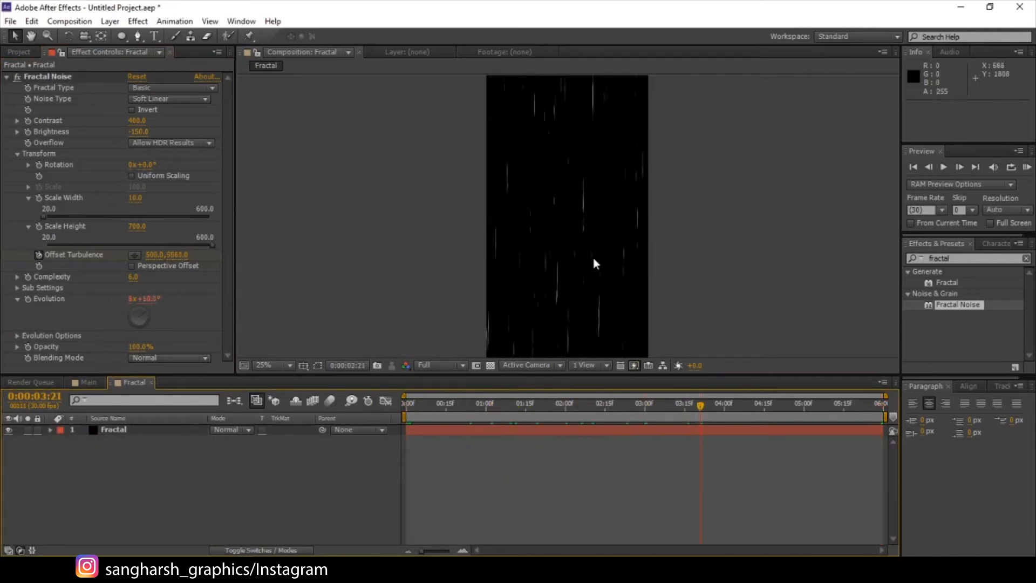
Step: Duplicate the Fractal layer and set the upper copy's blending mode to Lighten
click(121, 430)
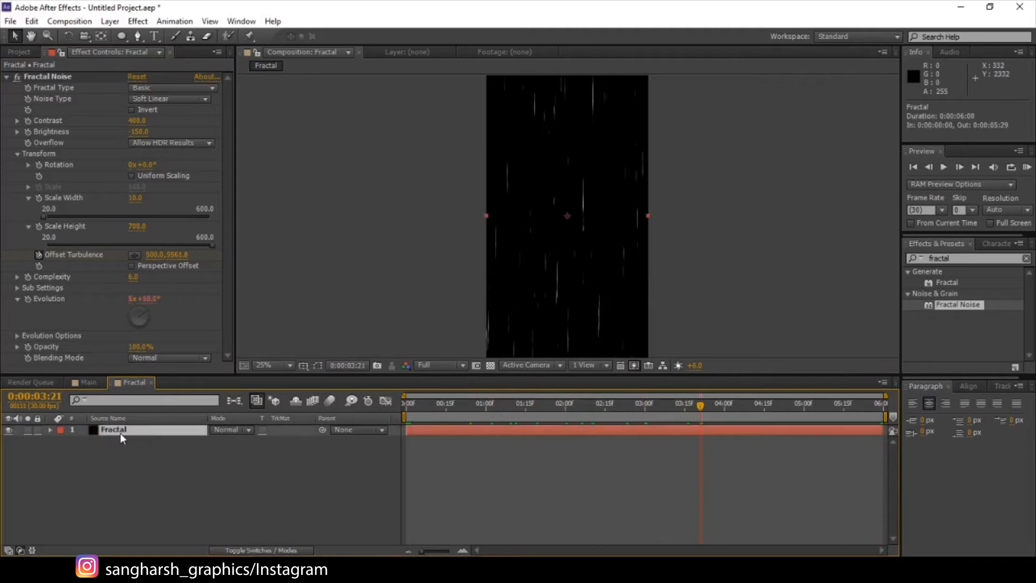
key(ctrl+d)
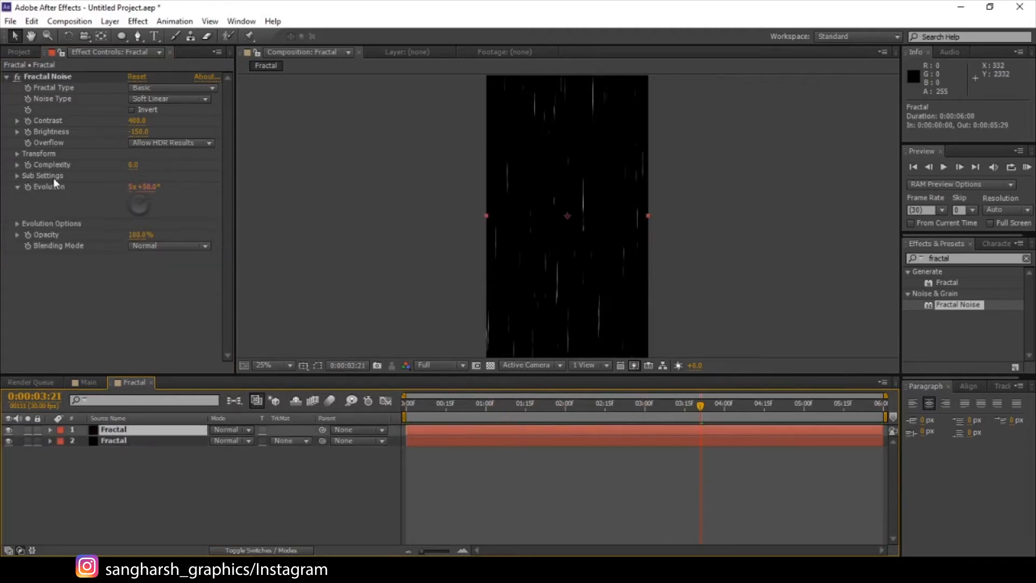
click(248, 430)
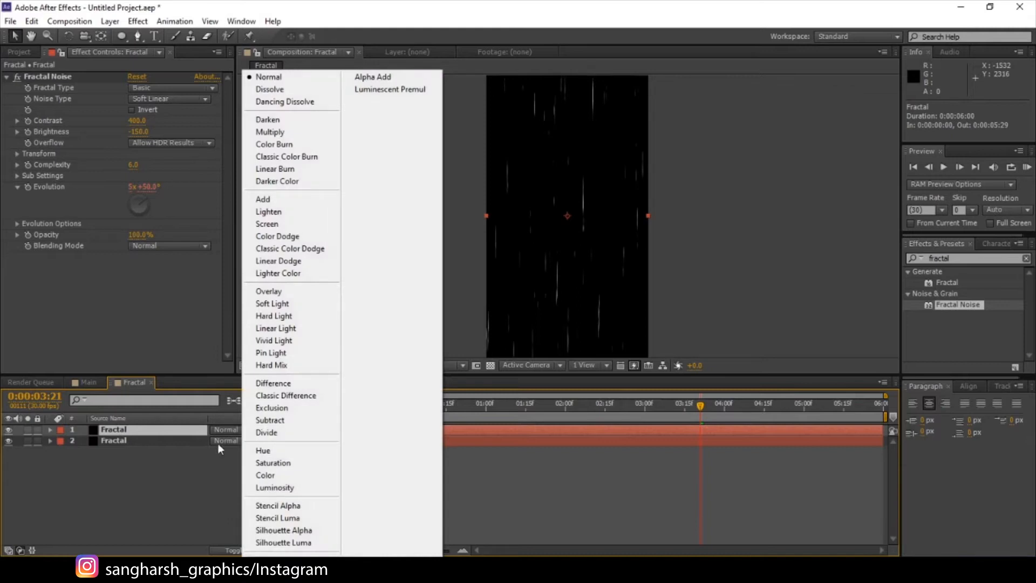
click(266, 432)
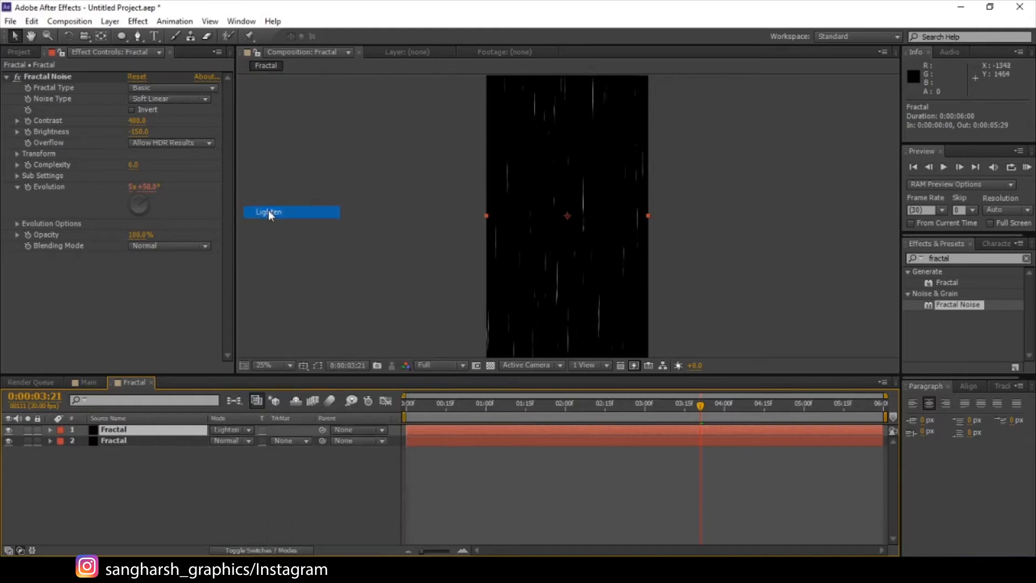
Step: Set the upper Fractal layer's blending mode to Screen and its Fractal Noise Scale Width to 15
click(248, 430)
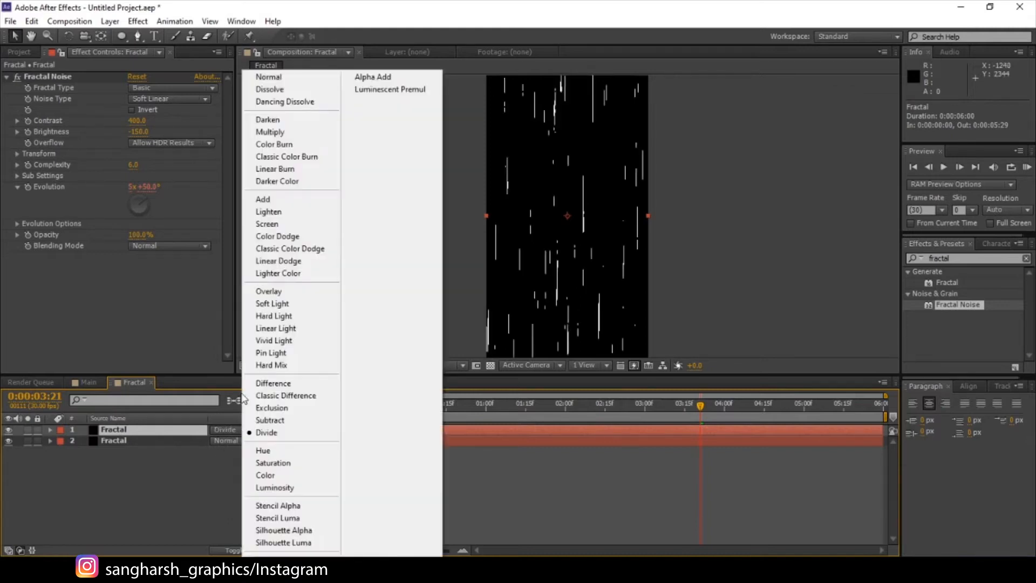
click(267, 223)
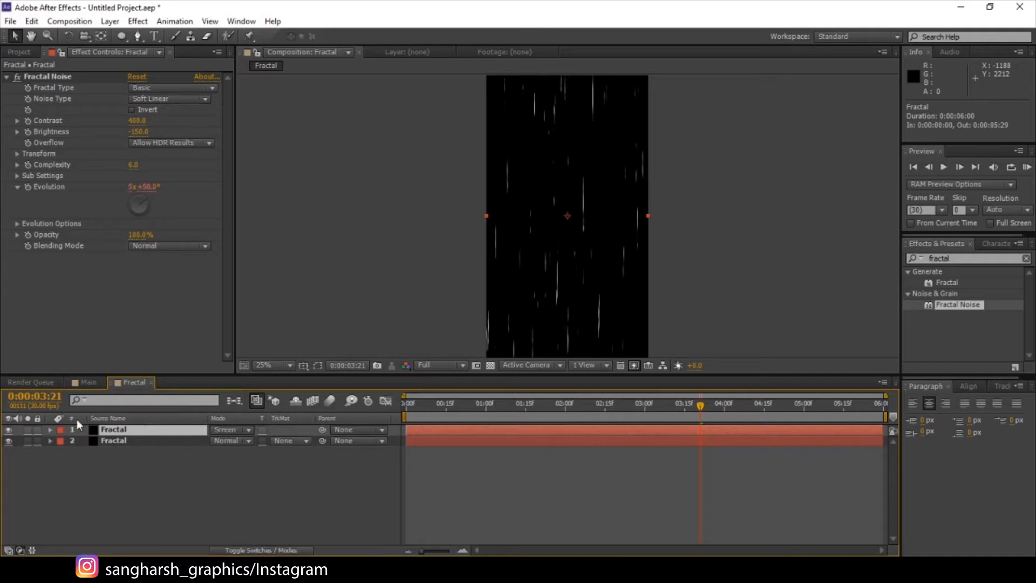
click(16, 153)
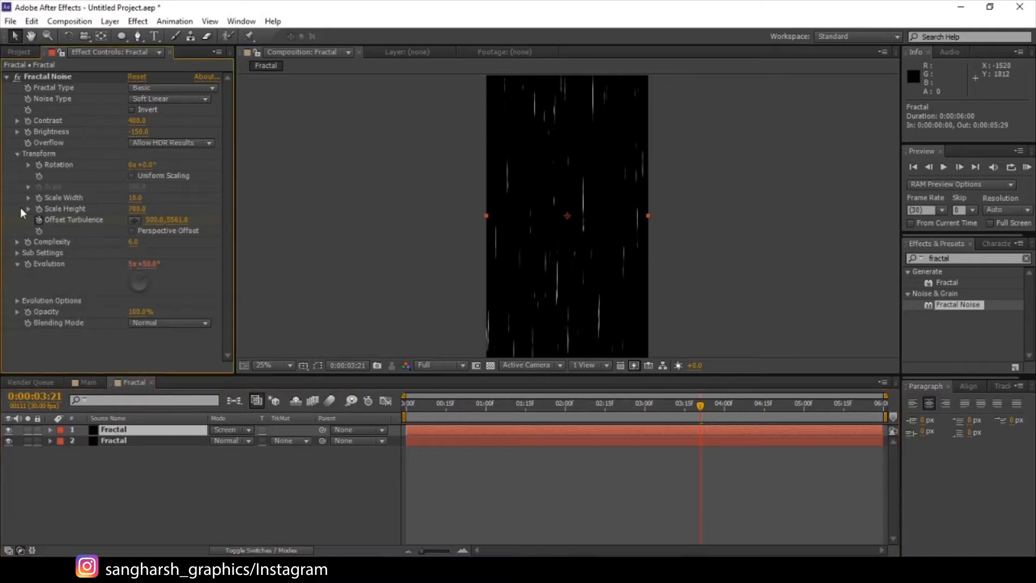
click(134, 198)
text(15)
key(Return)
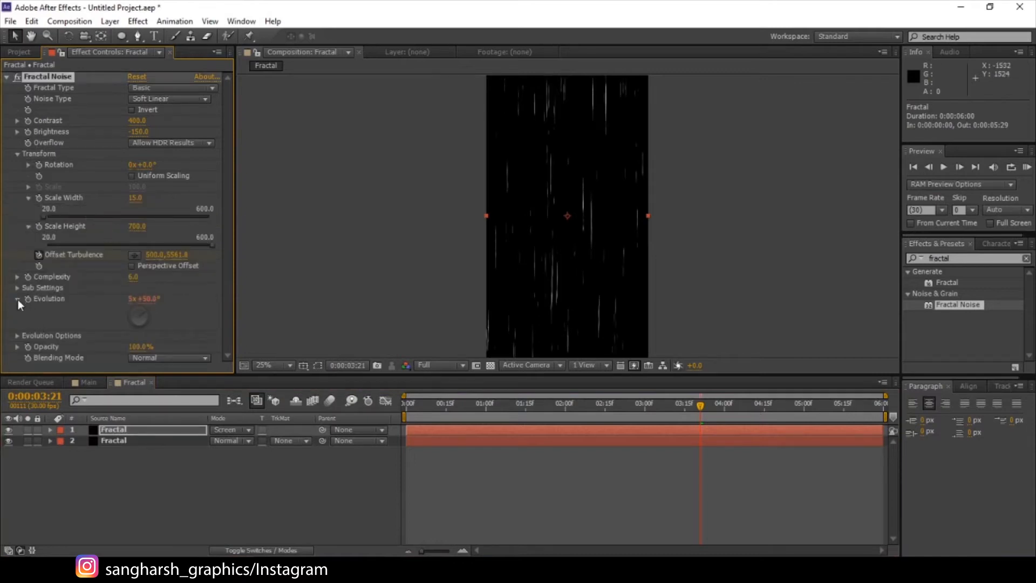
Step: Set the upper layer's Fractal Noise Random Seed to 20 in Evolution Options and scrub through the animation
click(17, 335)
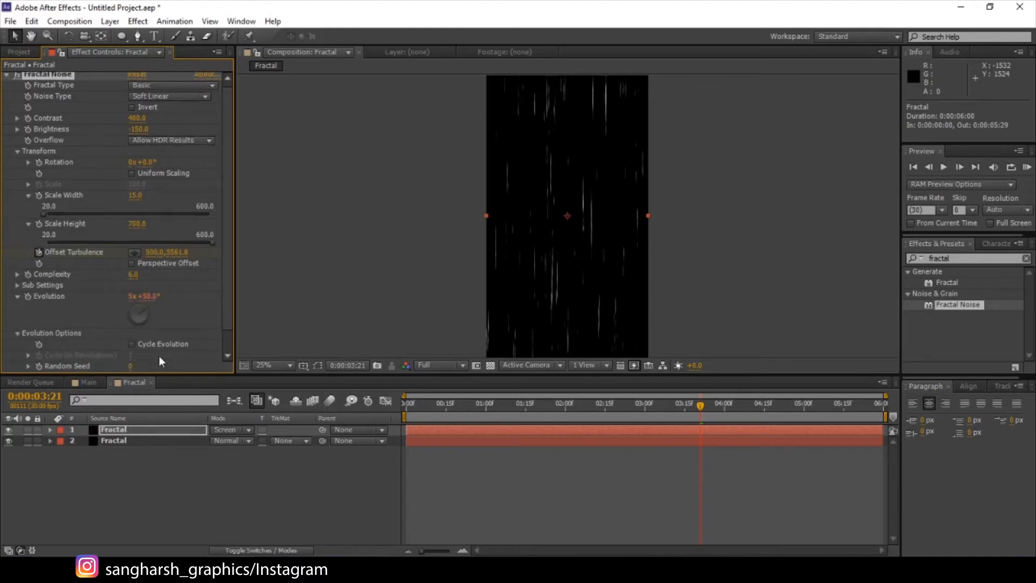
scroll(151, 351, down, 1)
click(133, 345)
text(2)
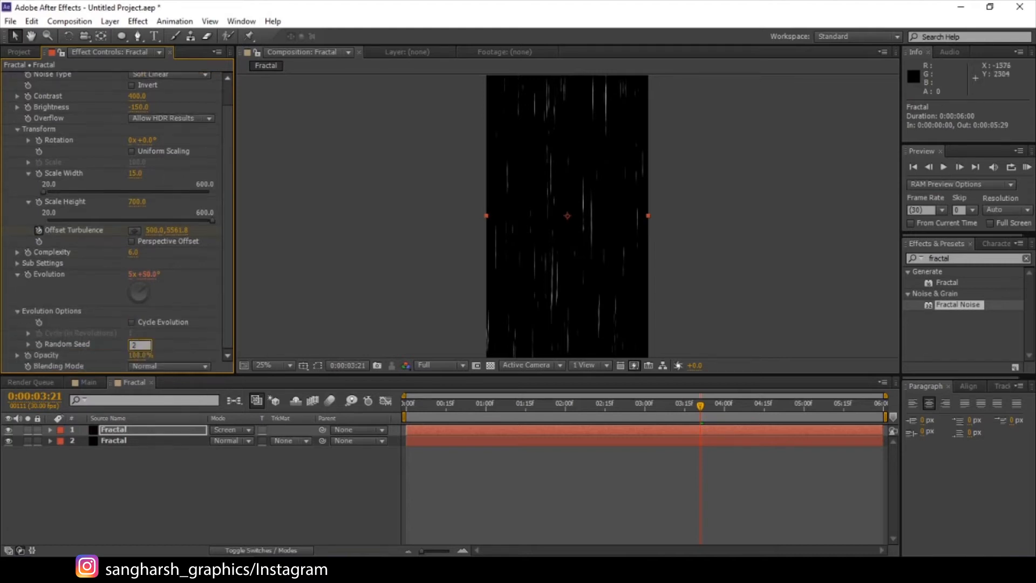
text(0)
key(Return)
click(458, 409)
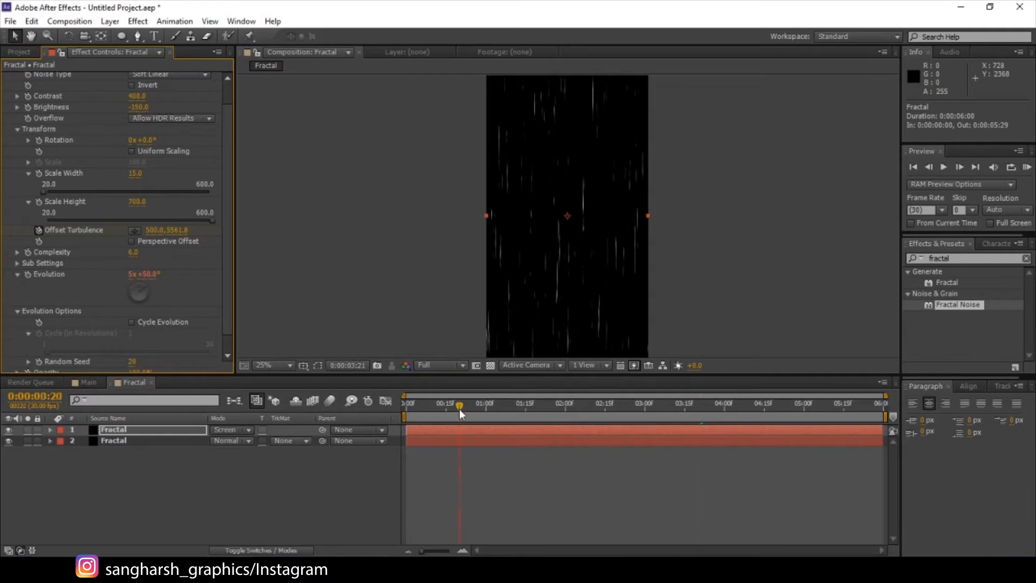
drag(458, 409, 862, 406)
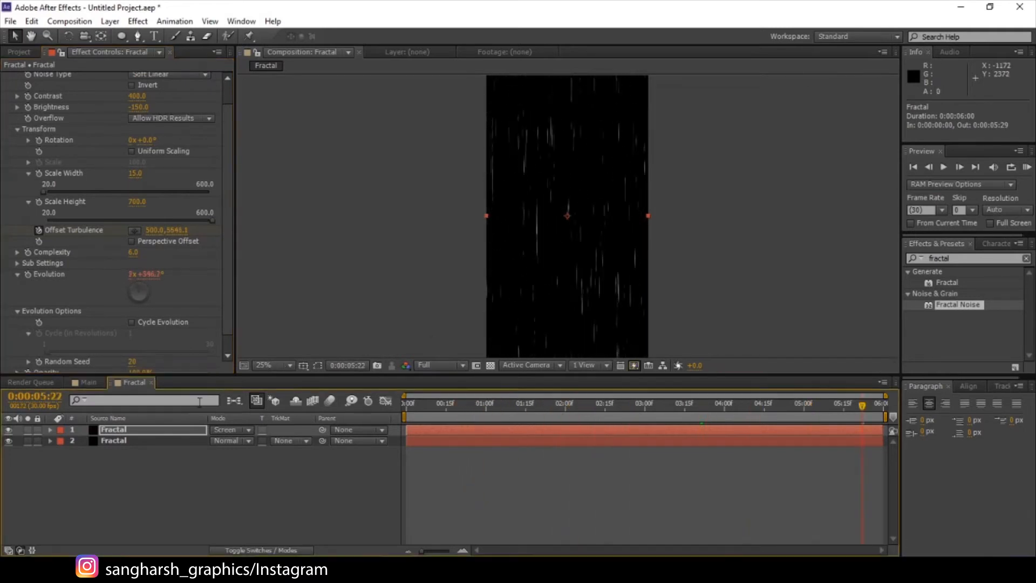
Step: Place the Fractal composition as a layer in the Main composition
click(90, 381)
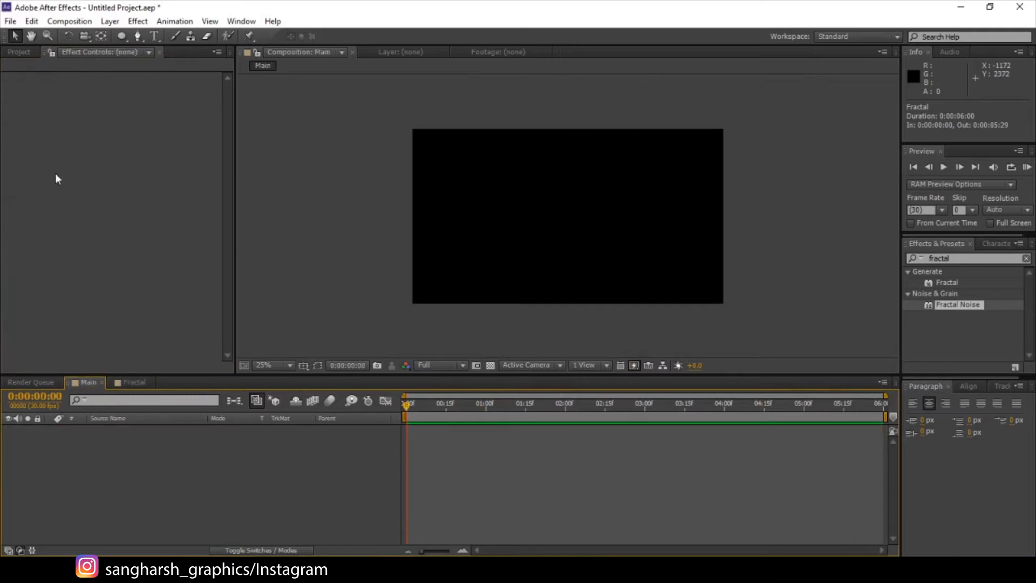
click(18, 52)
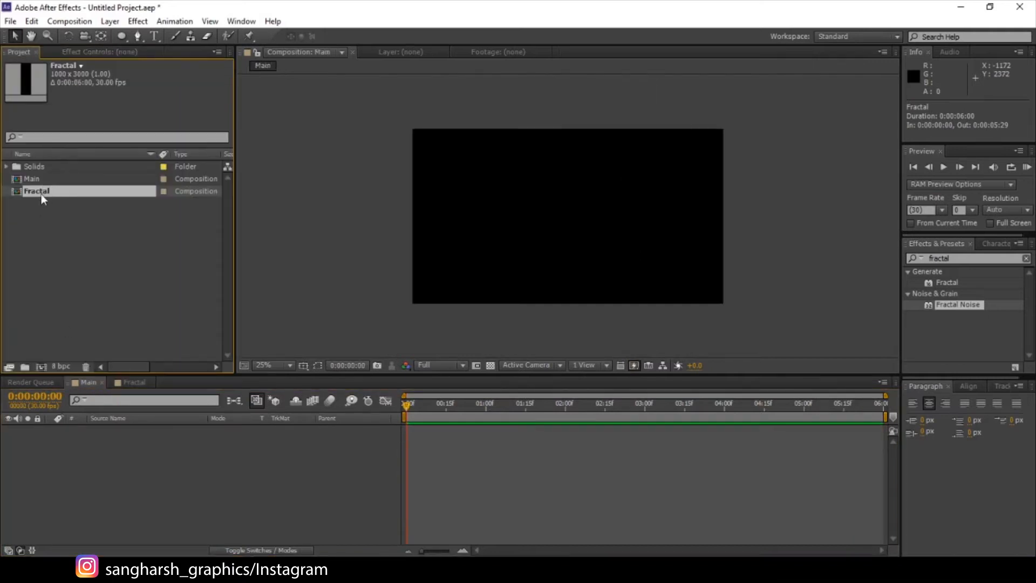
drag(42, 192, 162, 480)
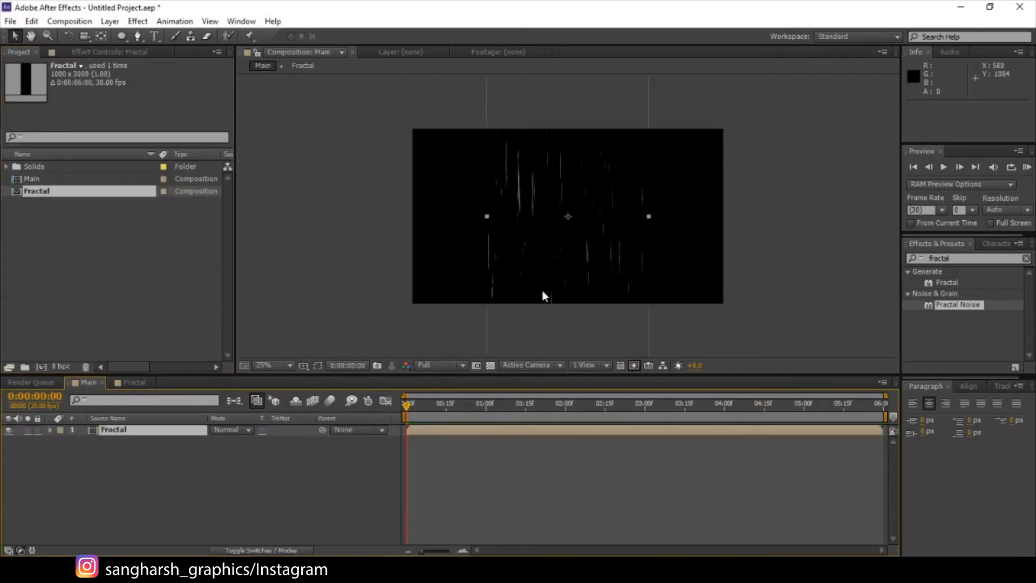
Step: Find the CC Cylinder effect, apply it to the Fractal layer in Main and scrub through the result
drag(964, 258, 701, 277)
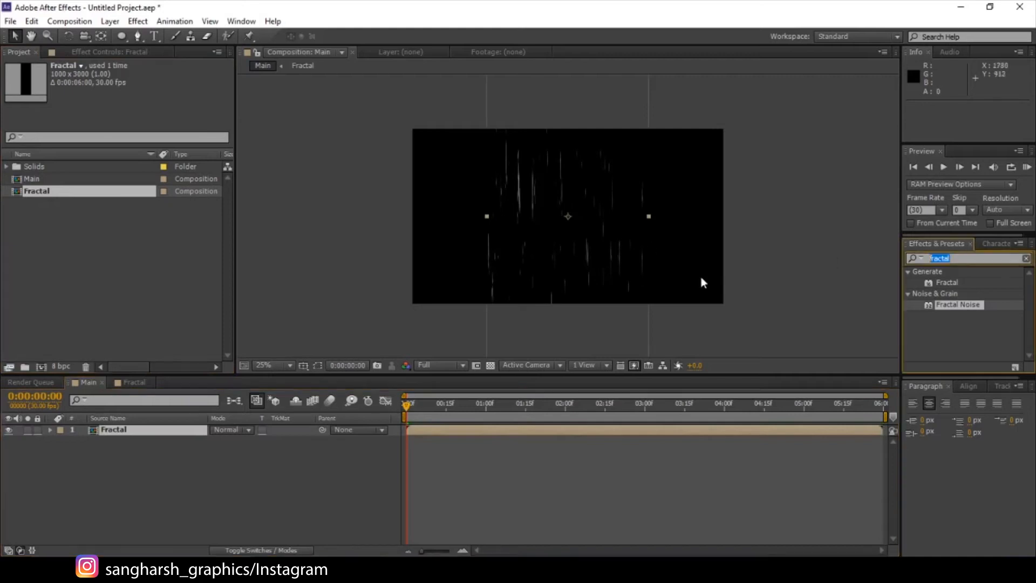
text(cycli)
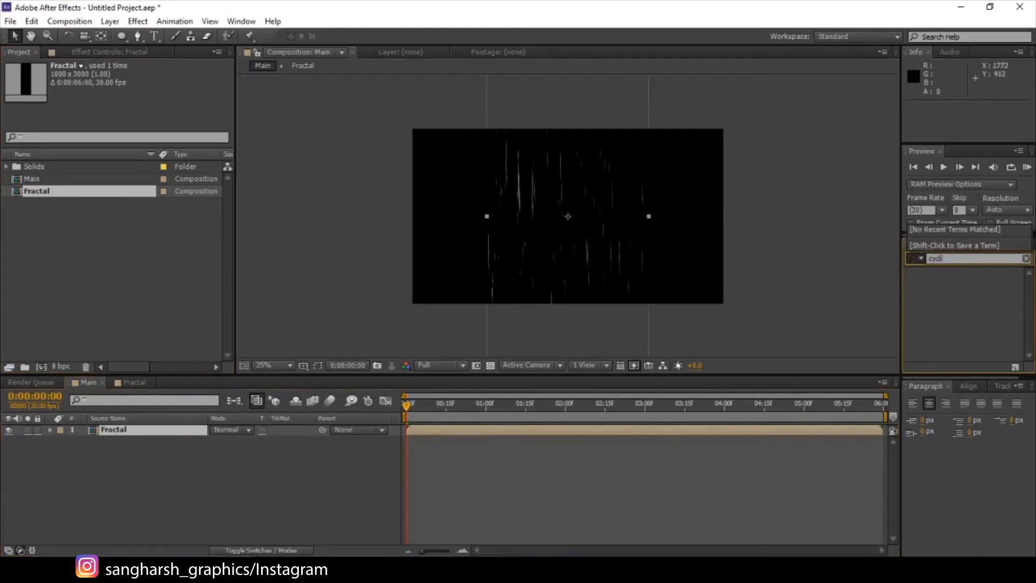
text(nde)
key(BackSpace)
key(BackSpace)
key(BackSpace)
key(BackSpace)
key(BackSpace)
key(BackSpace)
text(linde)
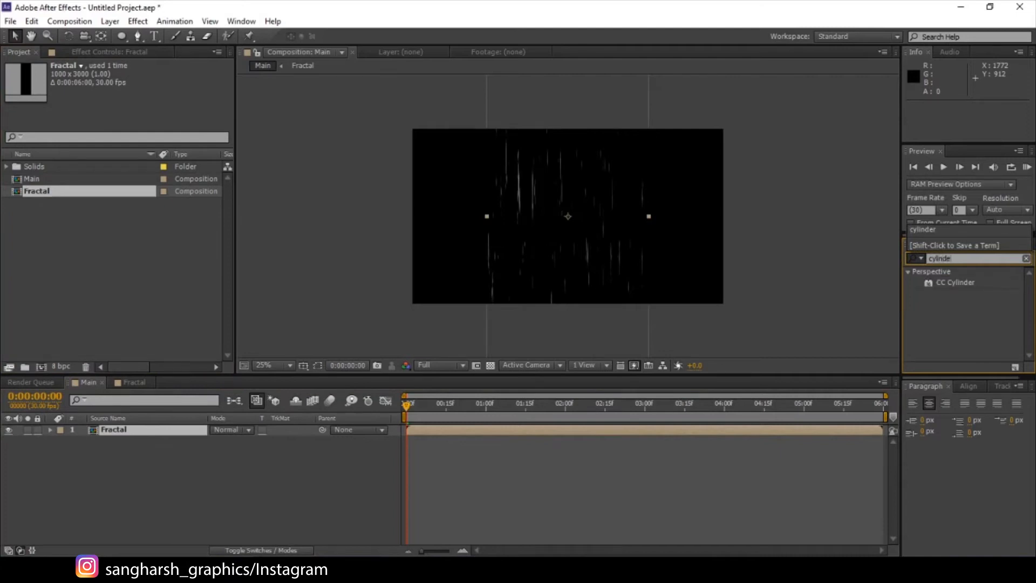
drag(955, 282, 172, 435)
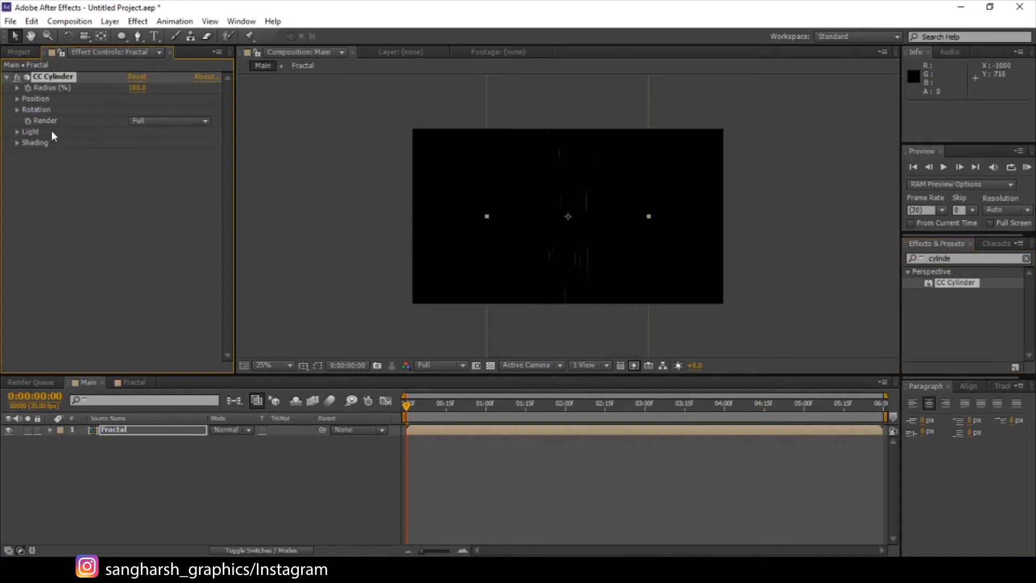
drag(406, 403, 512, 401)
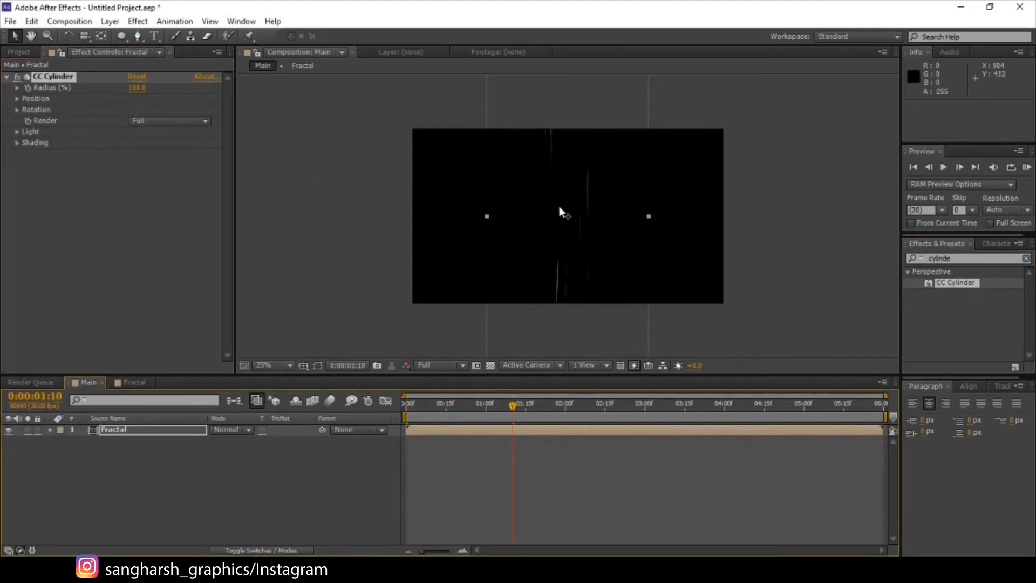
Step: Set CC Cylinder's Rotation X to 90° and check the view down the inside of the cylinder
click(17, 109)
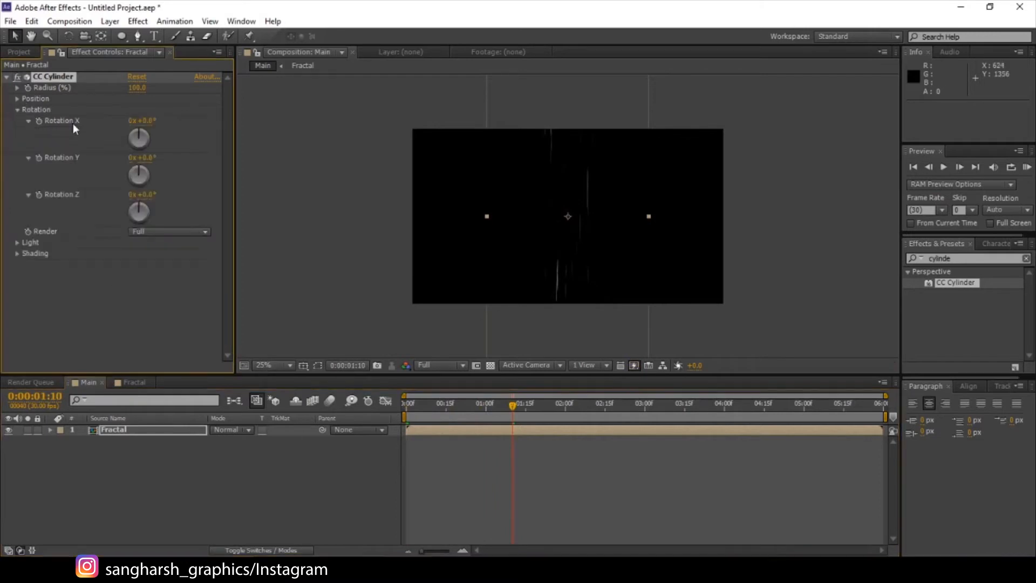
click(145, 120)
text(90)
key(Return)
scroll(568, 221, up, 5)
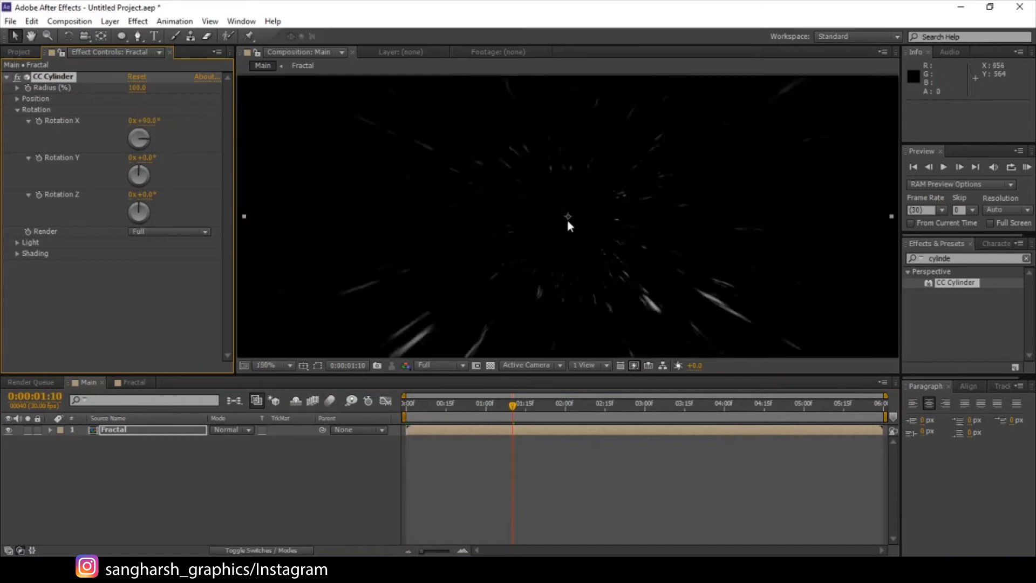
scroll(568, 220, down, 5)
Step: Scale the Fractal layer to 192% so it spans the frame width, and scrub through the animation
click(111, 429)
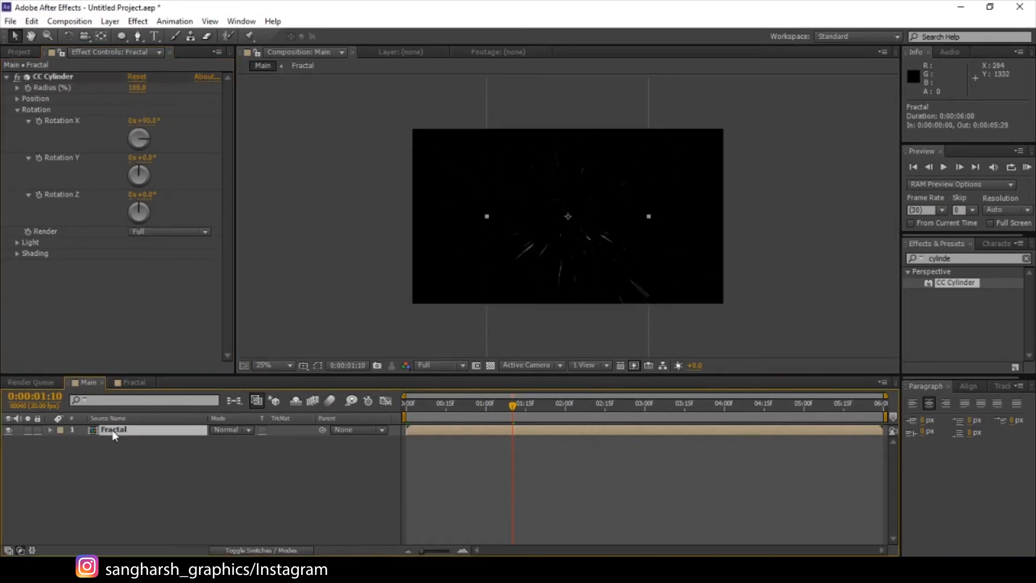
key(s)
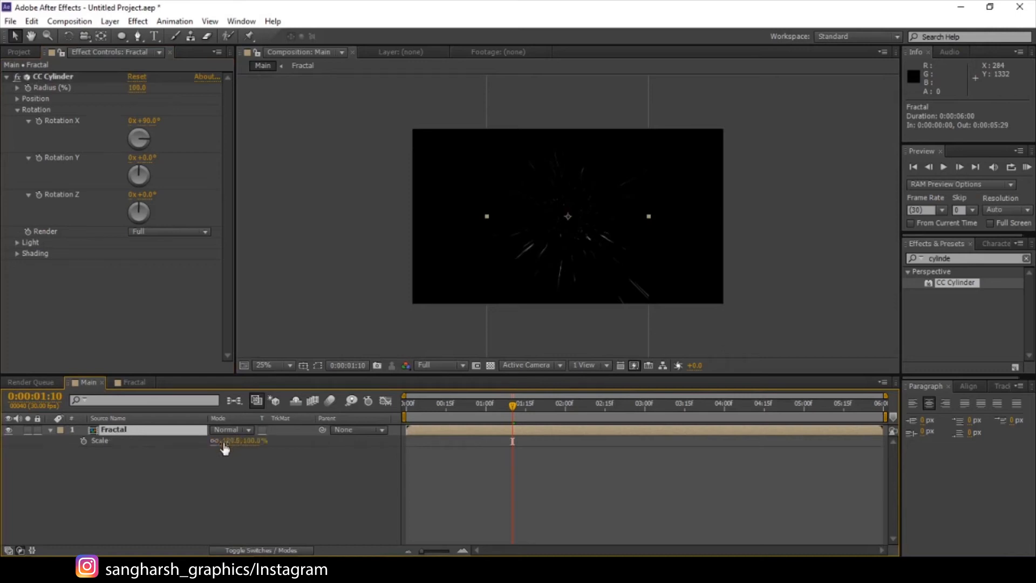
drag(225, 448, 253, 448)
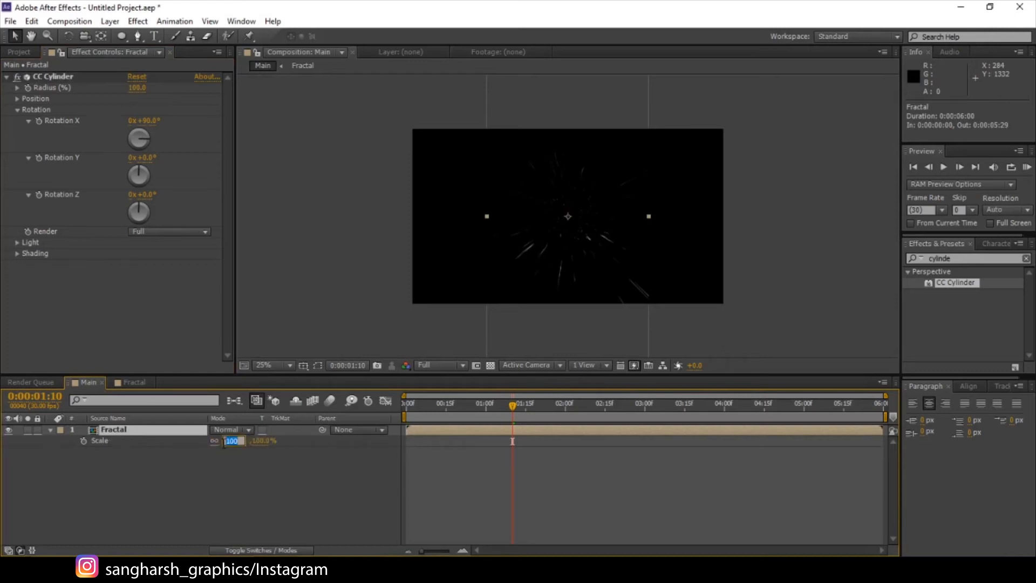
click(231, 441)
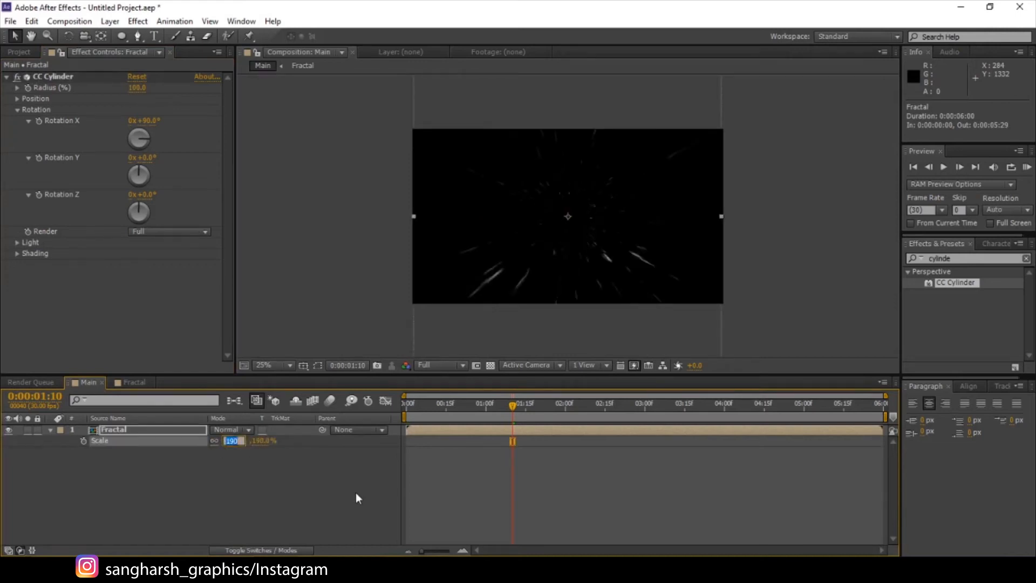
text(192)
key(Return)
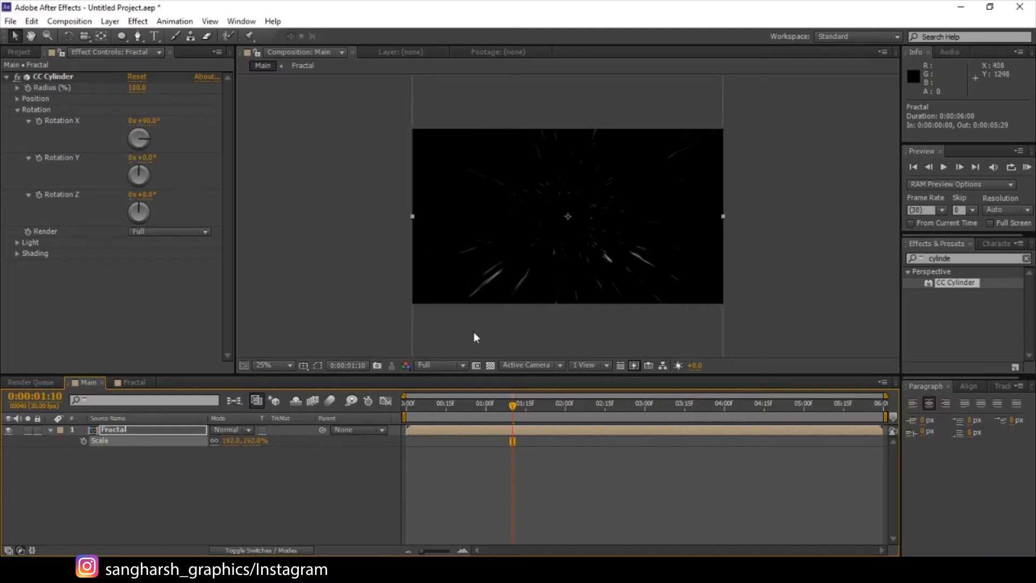
click(493, 405)
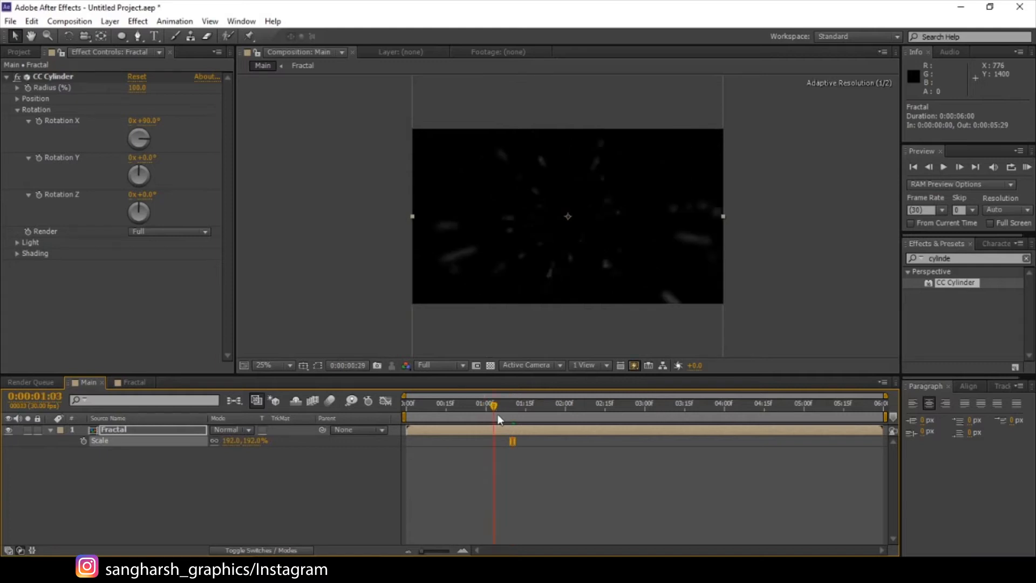
drag(498, 414, 605, 415)
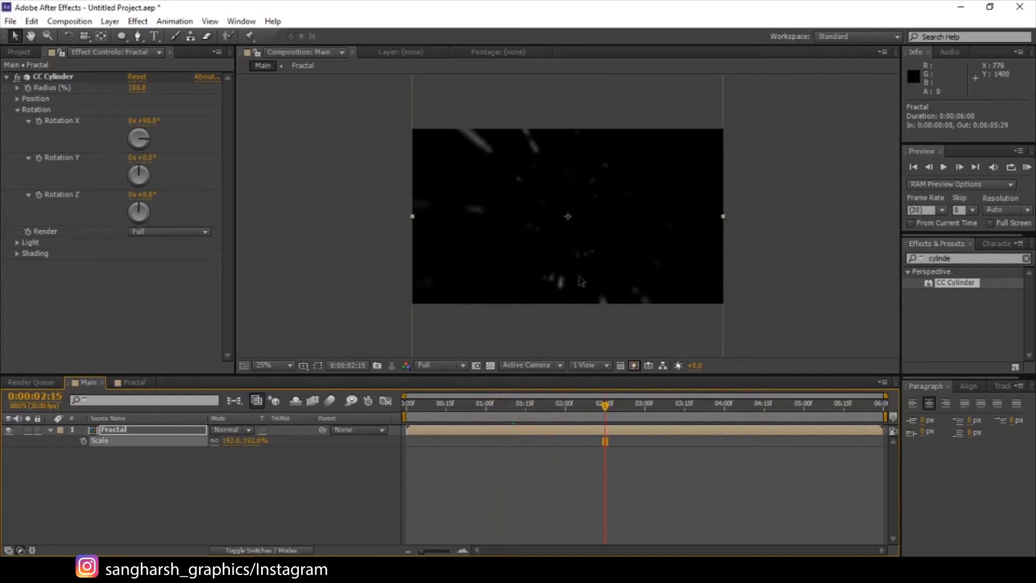
scroll(564, 220, up, 1)
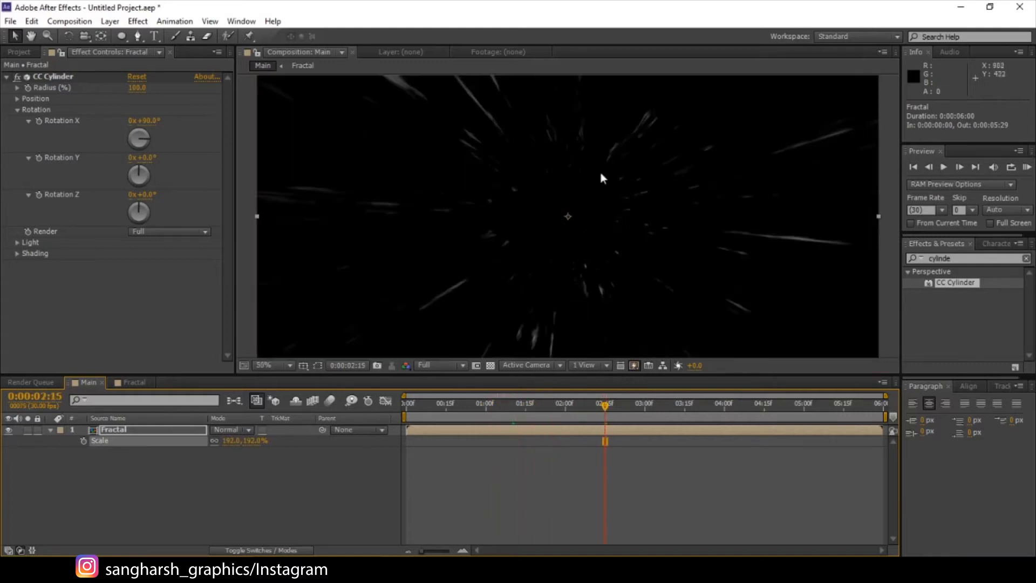
Step: Create a new composition-sized solid named "fade" above the Fractal layer in Main
click(166, 471)
click(141, 431)
right_click(130, 506)
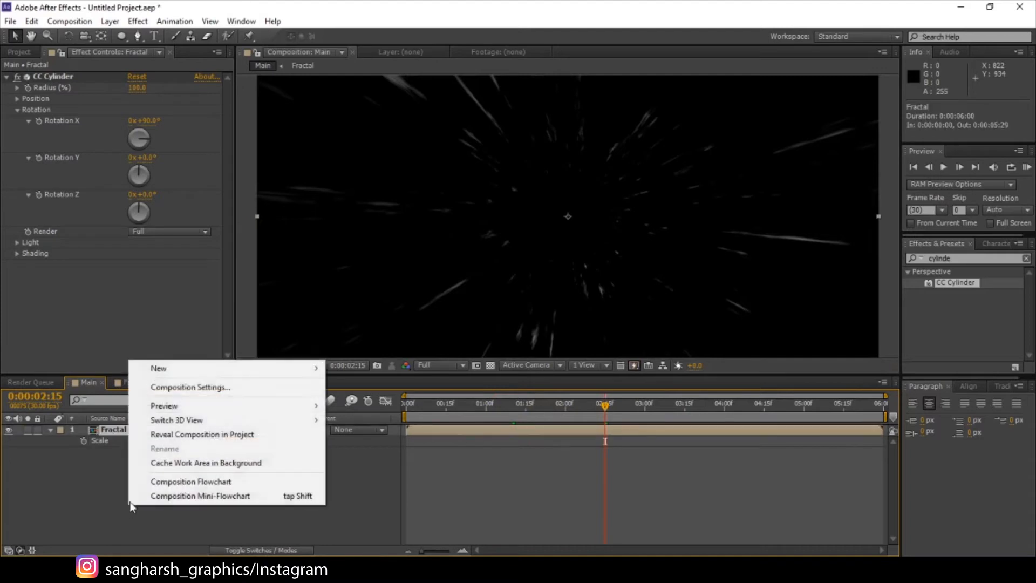
mouse_move(202, 369)
click(379, 406)
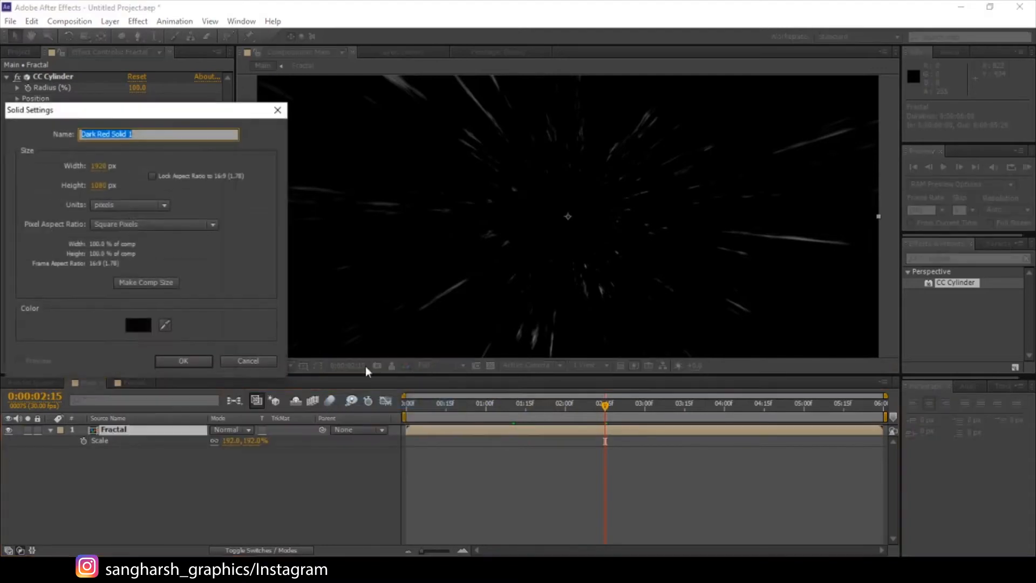
text(fade)
click(157, 286)
click(179, 358)
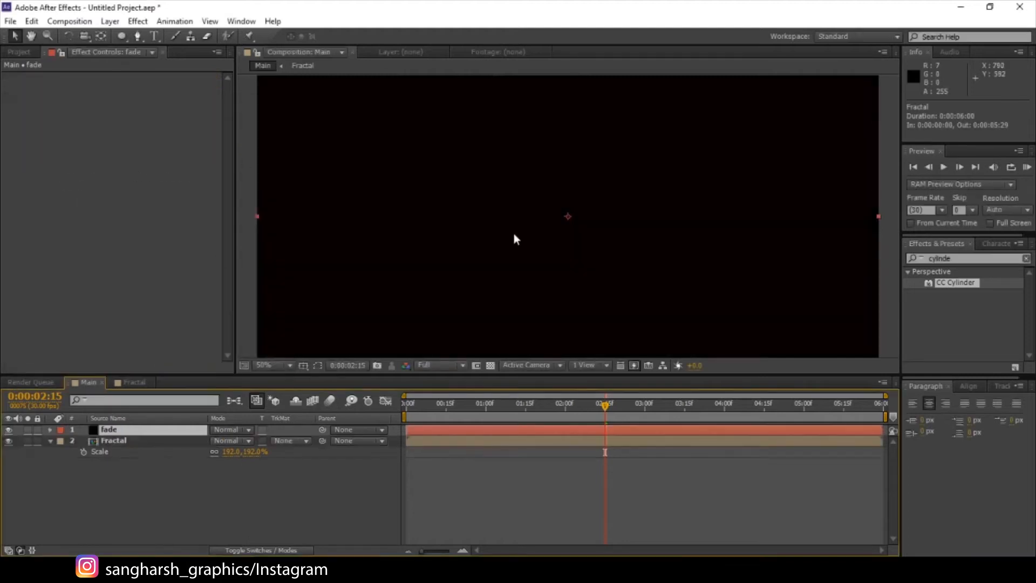
Step: Change the fade solid's color to pure black
scroll(511, 235, down, 2)
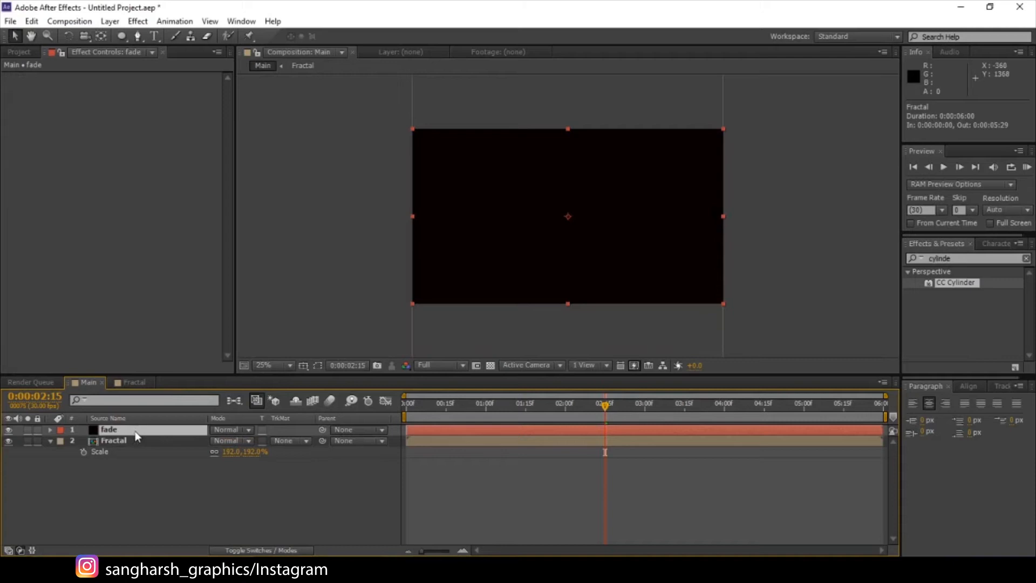
key(ctrl+shift+y)
click(311, 312)
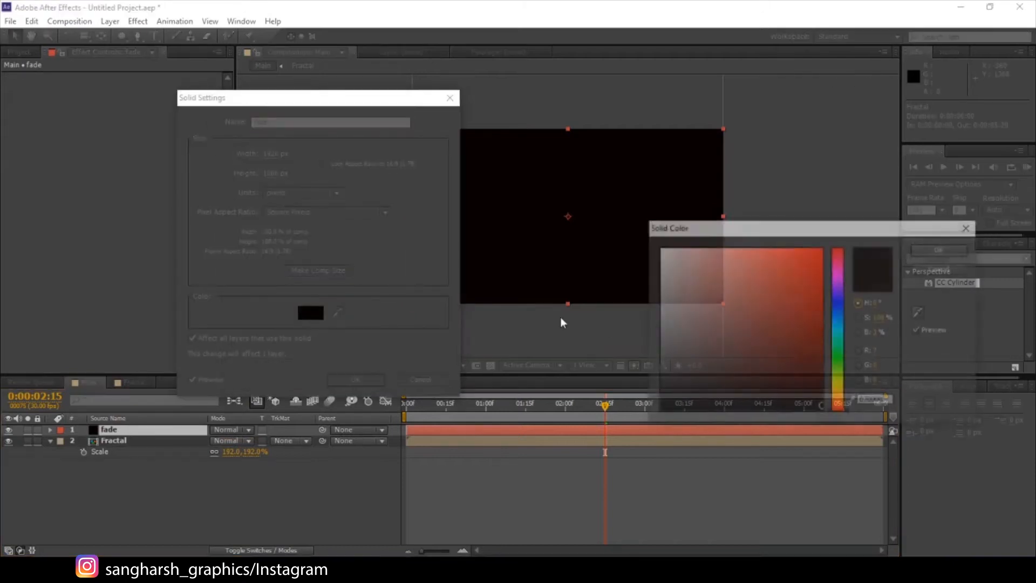
click(939, 250)
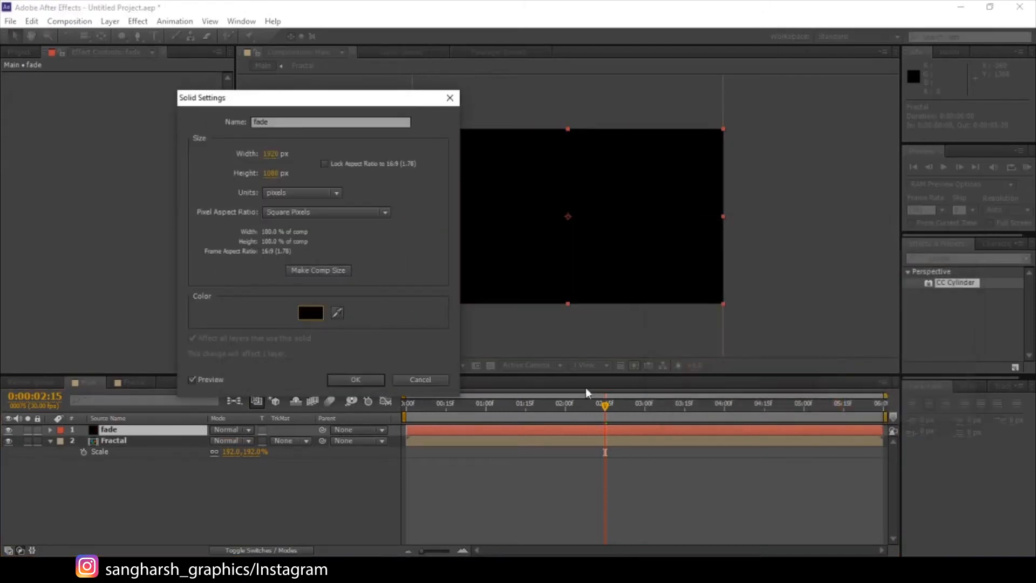
click(356, 379)
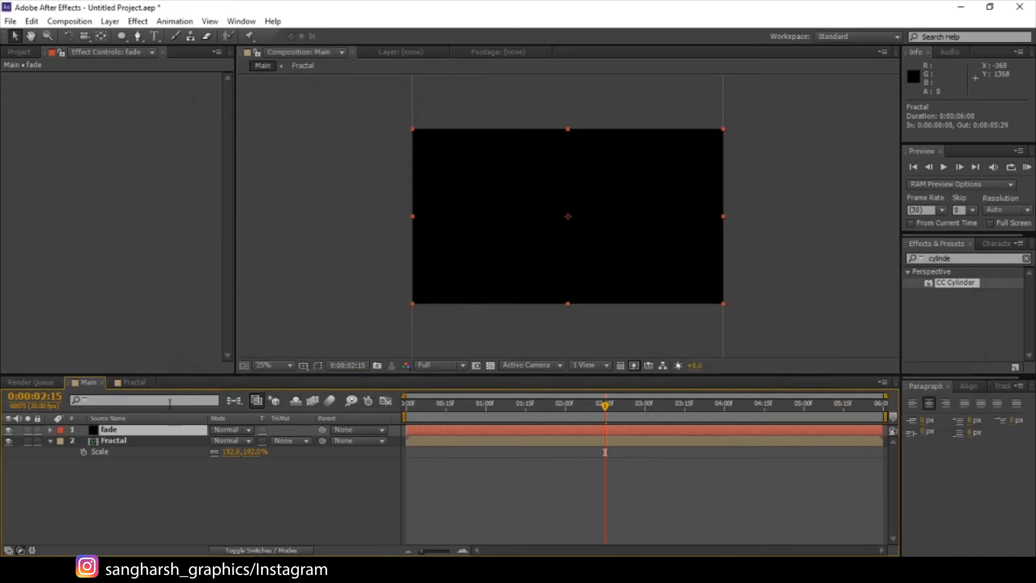
Step: Draw a circular mask centered on the fade solid, about a quarter of the frame's width, with the Ellipse tool
click(122, 36)
click(176, 64)
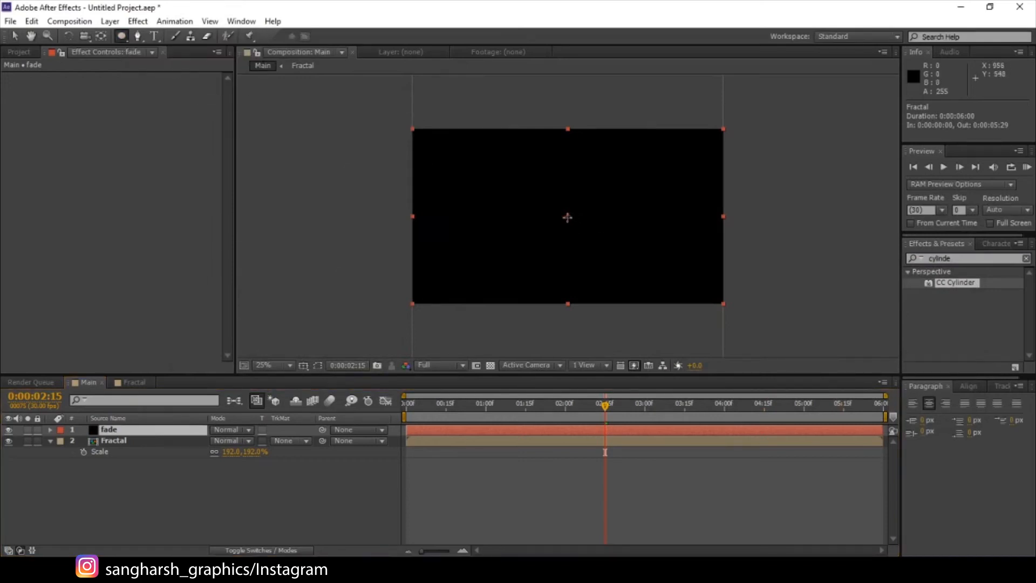
drag(567, 216, 610, 250)
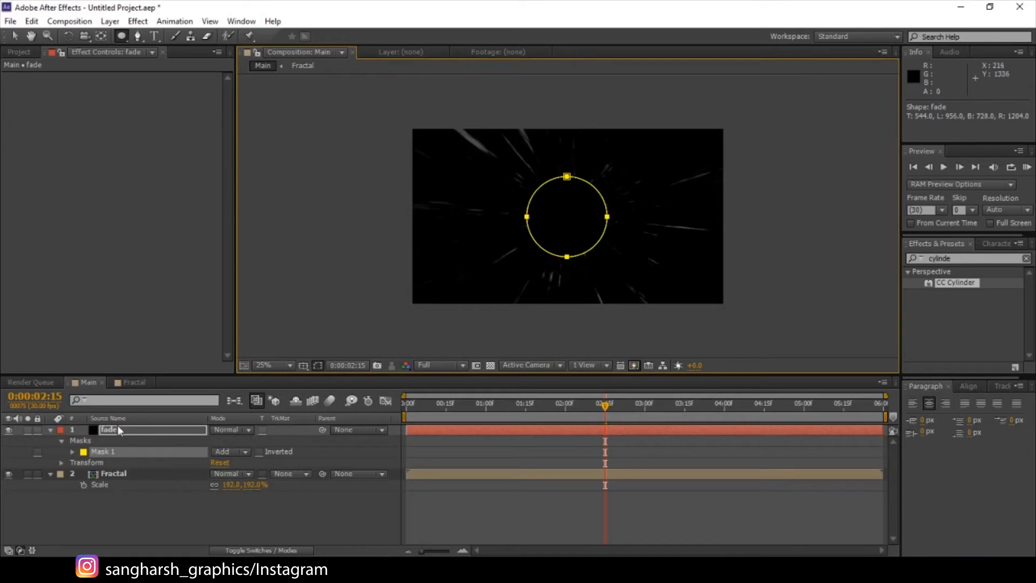
Step: Feather the circular mask on the fade solid by about 140 pixels
click(135, 429)
key(f)
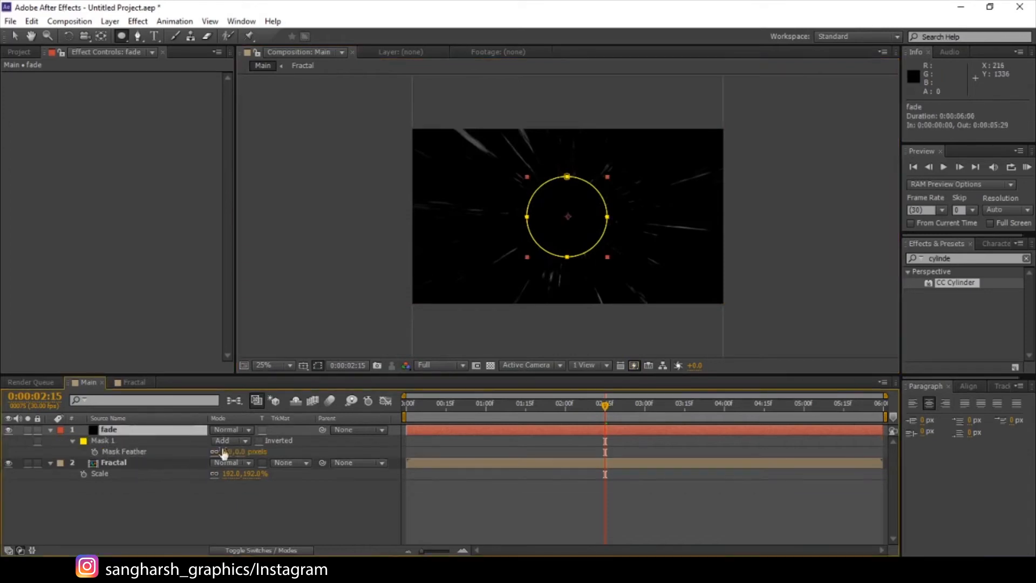
drag(241, 452, 323, 460)
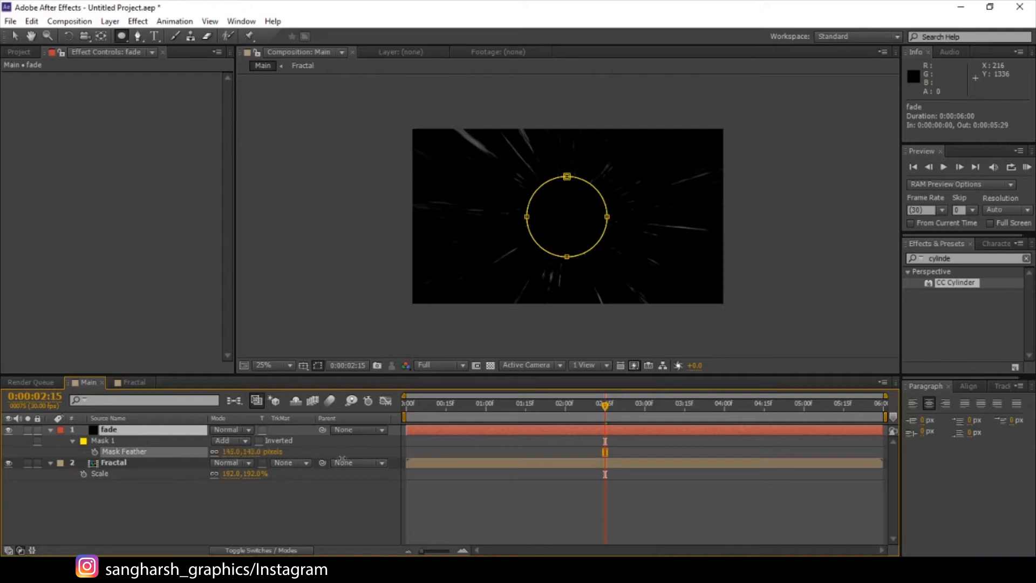
drag(342, 459, 342, 460)
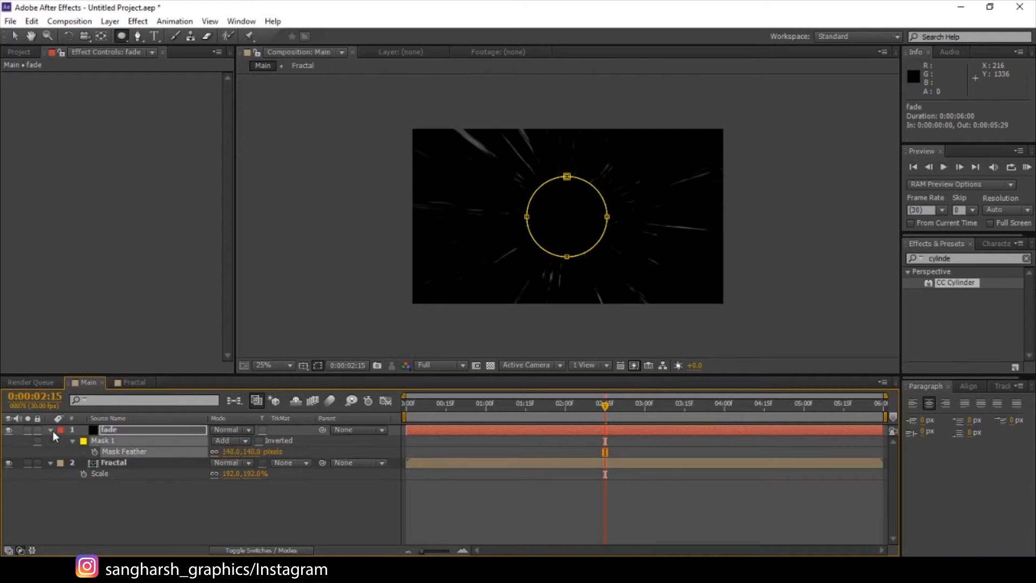
click(51, 430)
click(263, 505)
Step: Hide and show the fade layer to compare the tunnel's center with and without the dark mask
scroll(566, 224, up, 3)
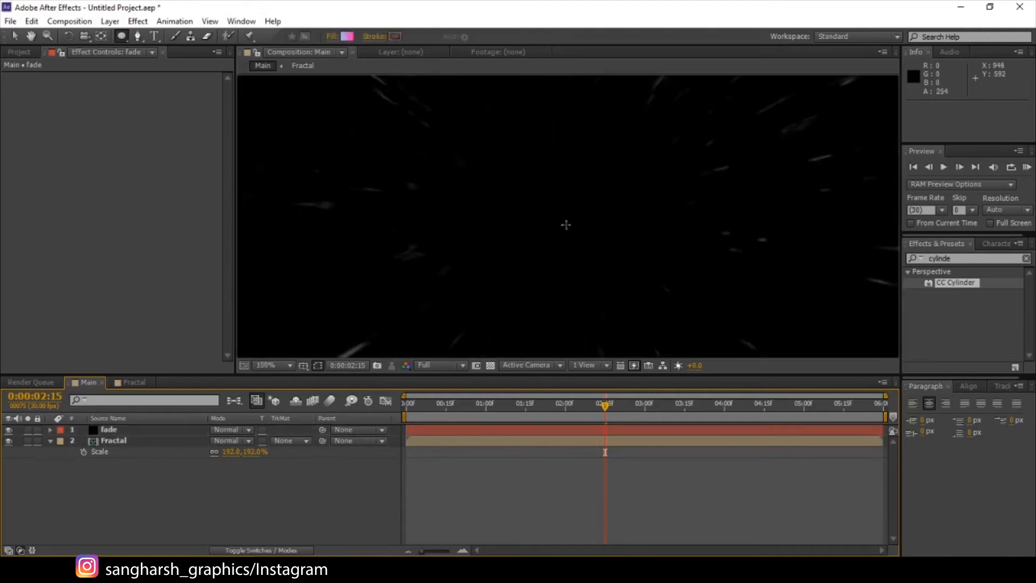
click(8, 430)
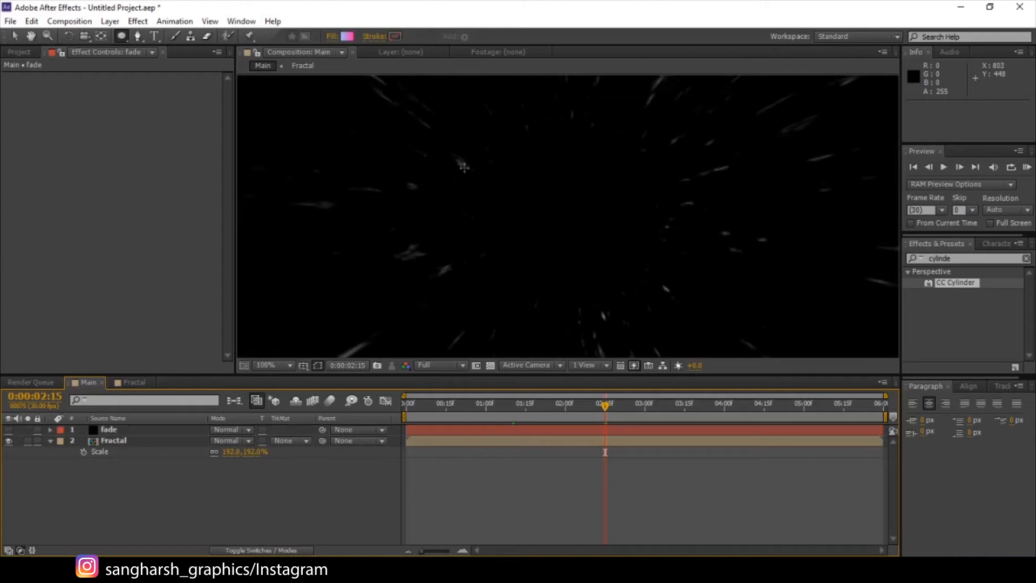
click(9, 429)
scroll(520, 243, down, 6)
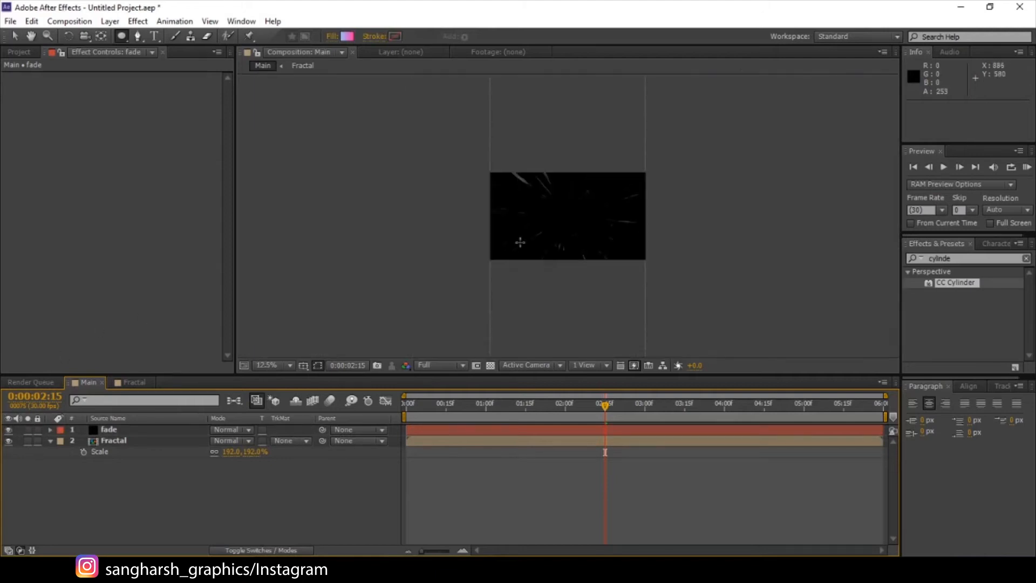
scroll(520, 243, up, 2)
Step: Apply the VC Color Vibrance effect to the Fractal layer, below CC Cylinder
click(105, 440)
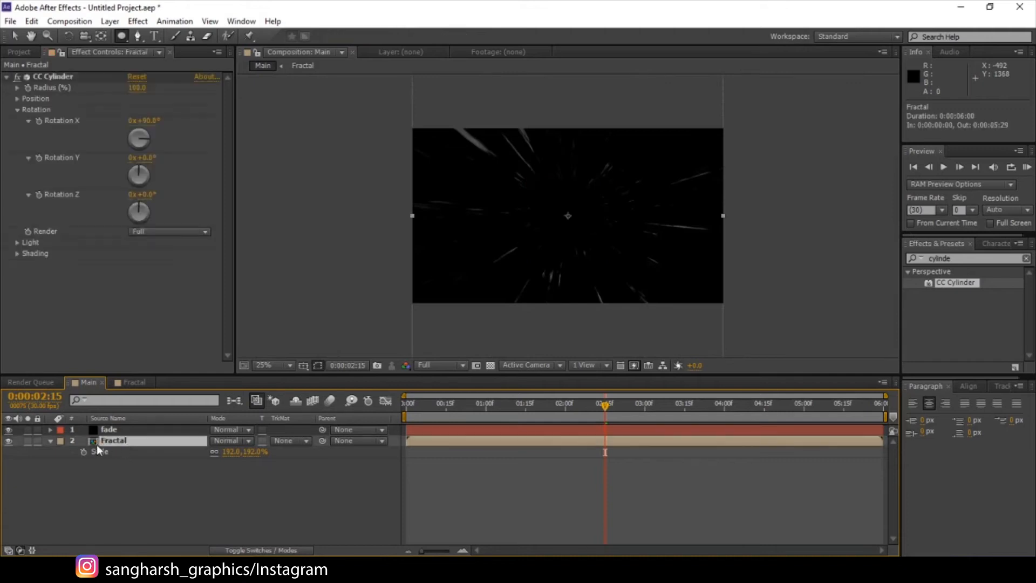
click(51, 441)
click(7, 79)
click(933, 258)
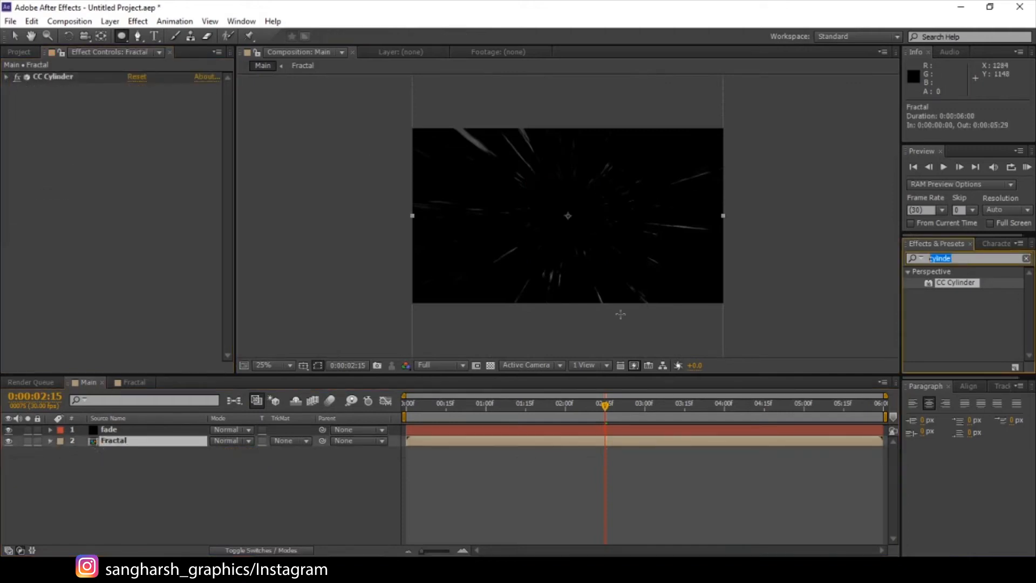
text(vibrace)
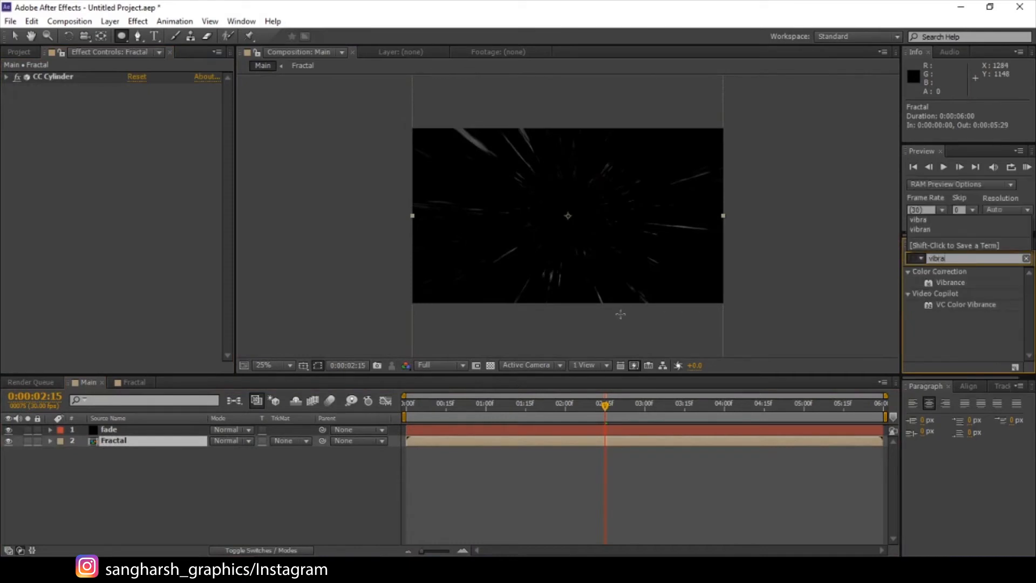
key(BackSpace)
key(BackSpace)
text(nce)
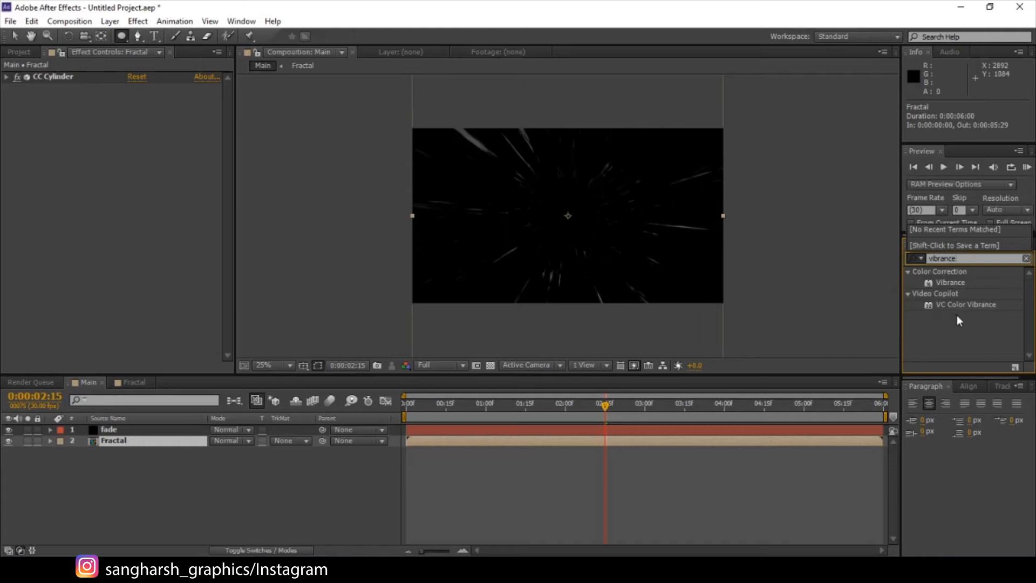
click(970, 304)
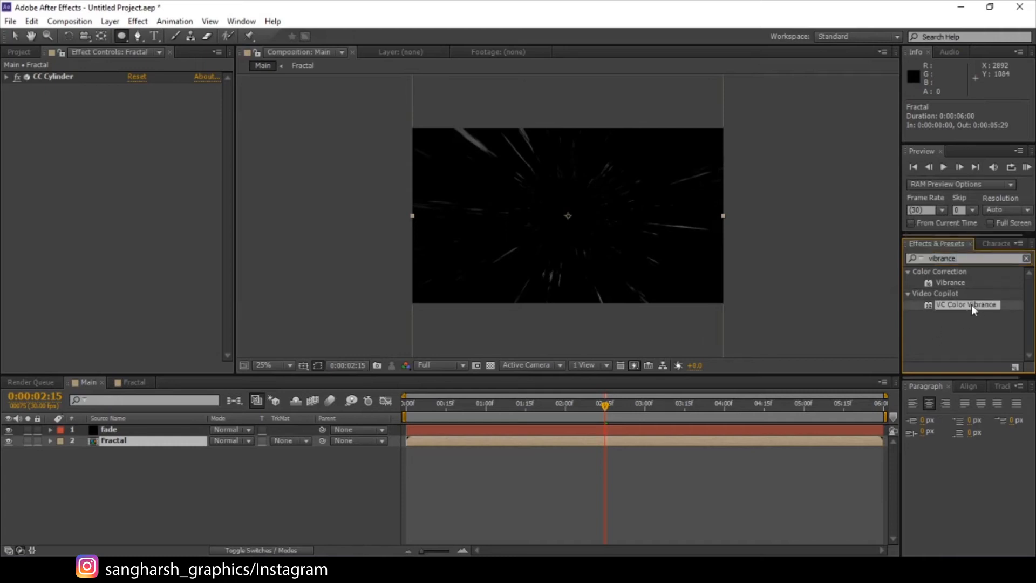
drag(971, 304, 50, 215)
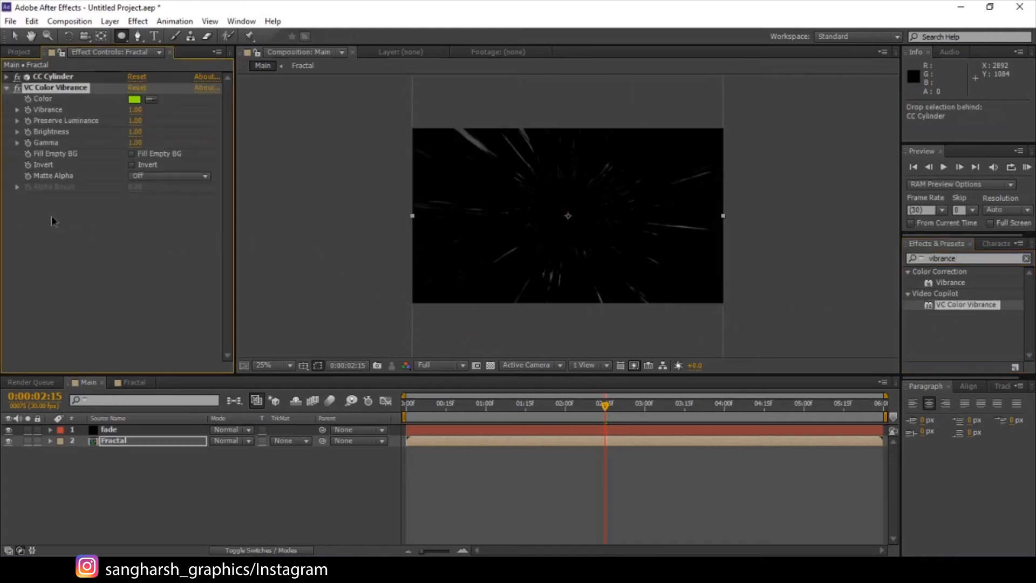
Step: Set the VC Color Vibrance color to a saturated orange-red, about FF4800
click(135, 99)
click(837, 403)
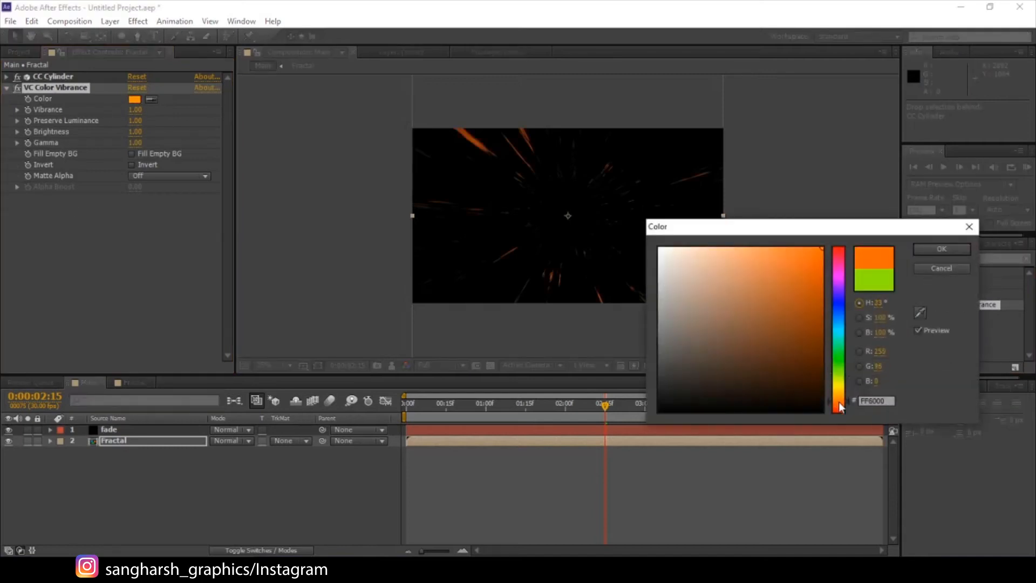
drag(840, 405, 839, 408)
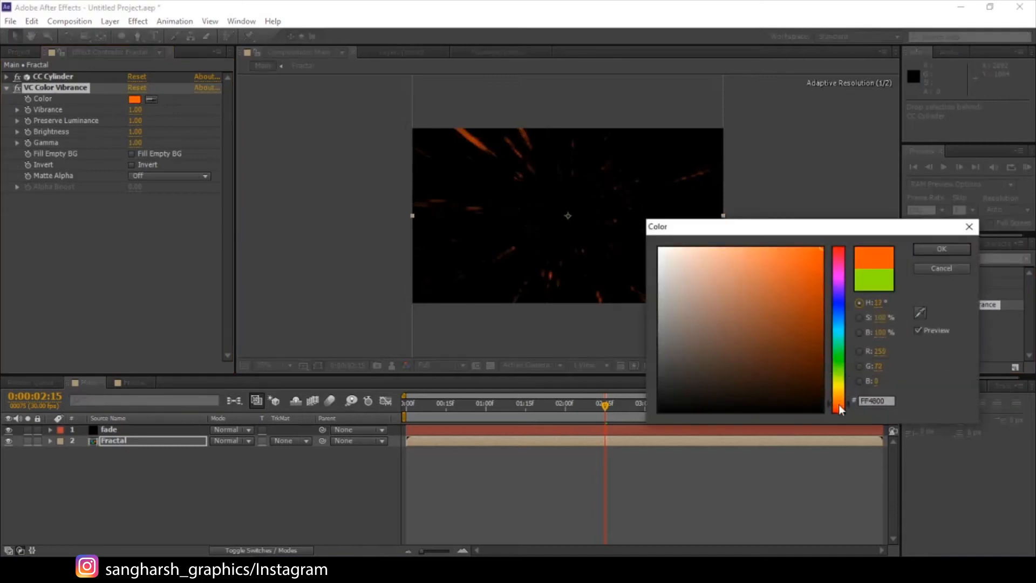
click(941, 249)
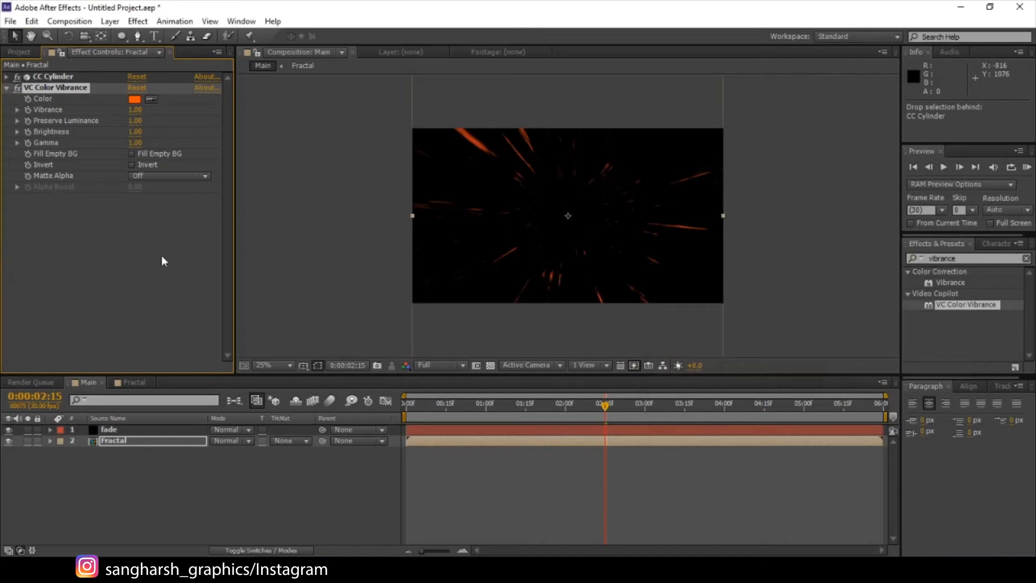
Step: Add CC Vector Blur to the Fractal layer between CC Cylinder and VC Color Vibrance, with an Amount of 4
click(959, 258)
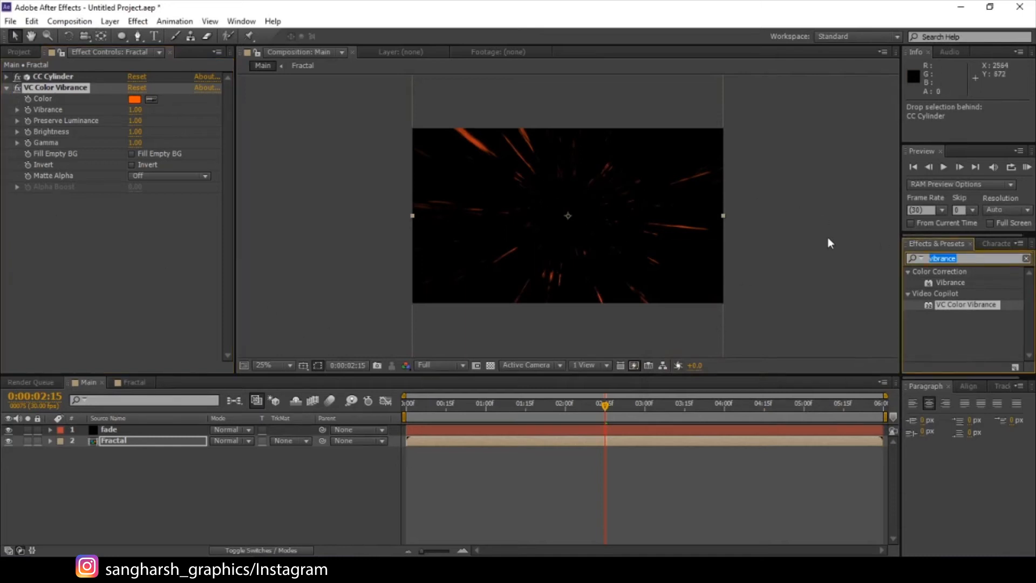
text(vect)
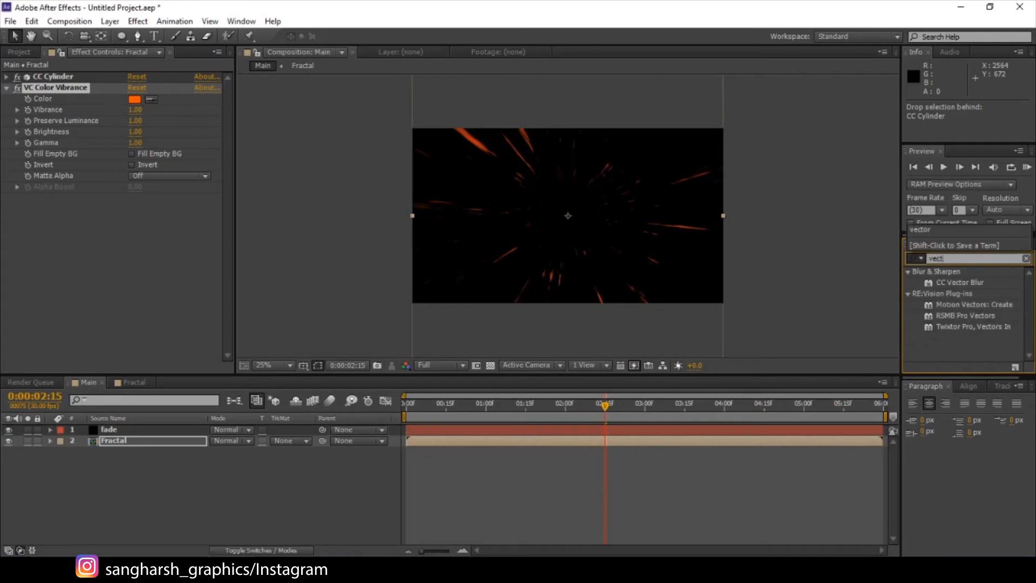
text(or blu)
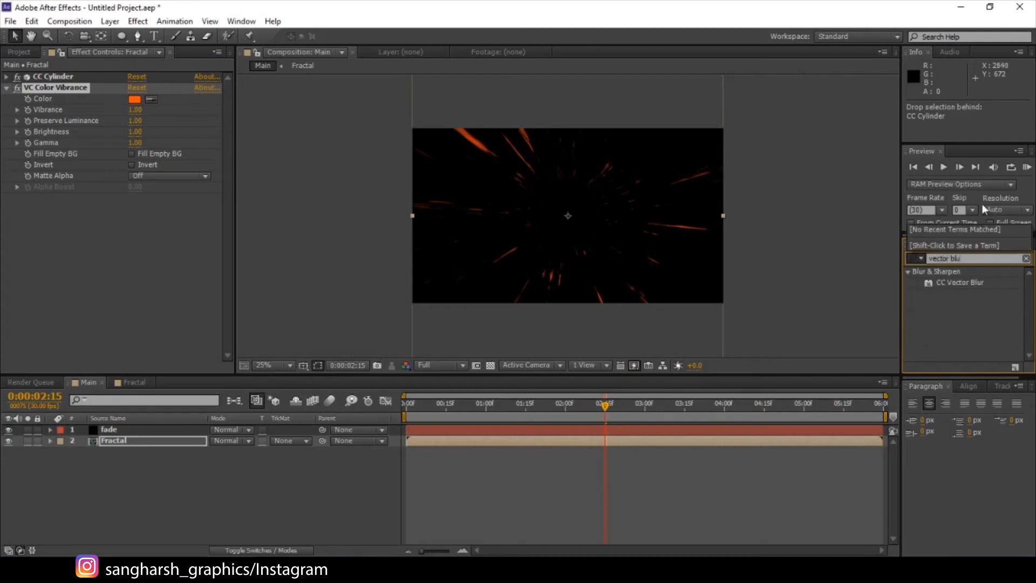
drag(990, 282, 70, 87)
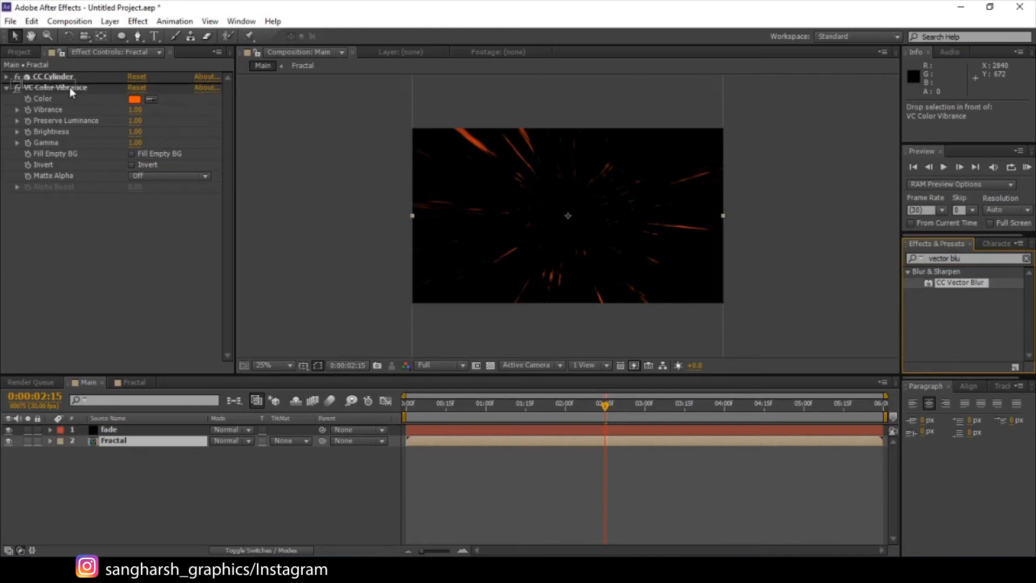
drag(70, 86, 70, 87)
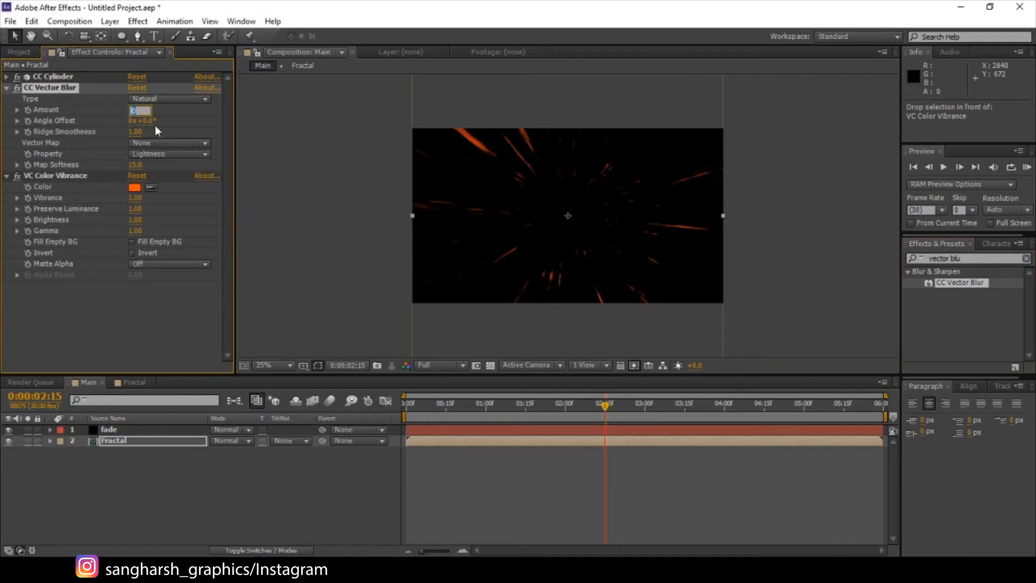
text(4)
key(Return)
Step: Go to 0:00:00:22 and toggle CC Vector Blur off and on to compare the streaks
key(period)
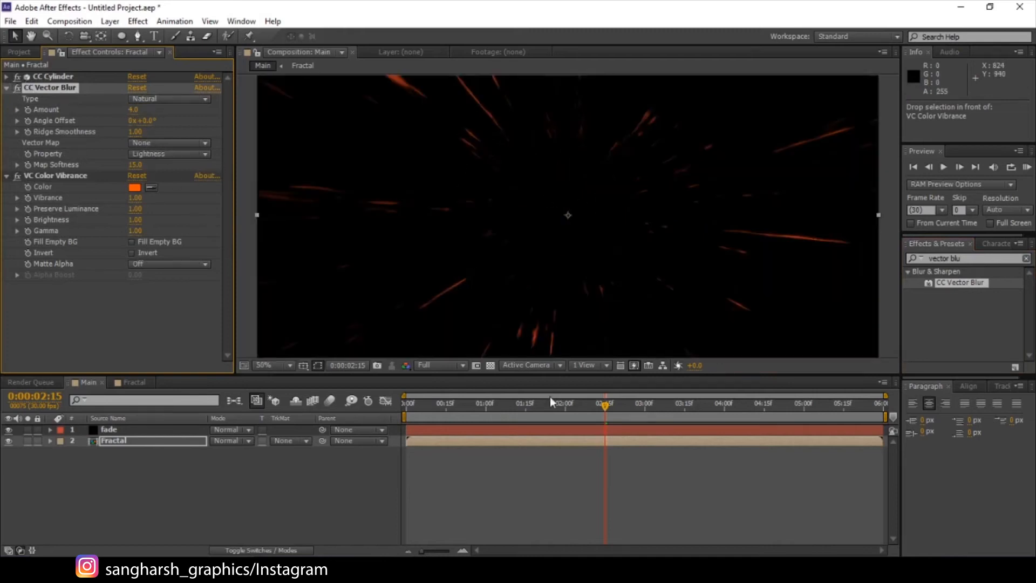
click(464, 404)
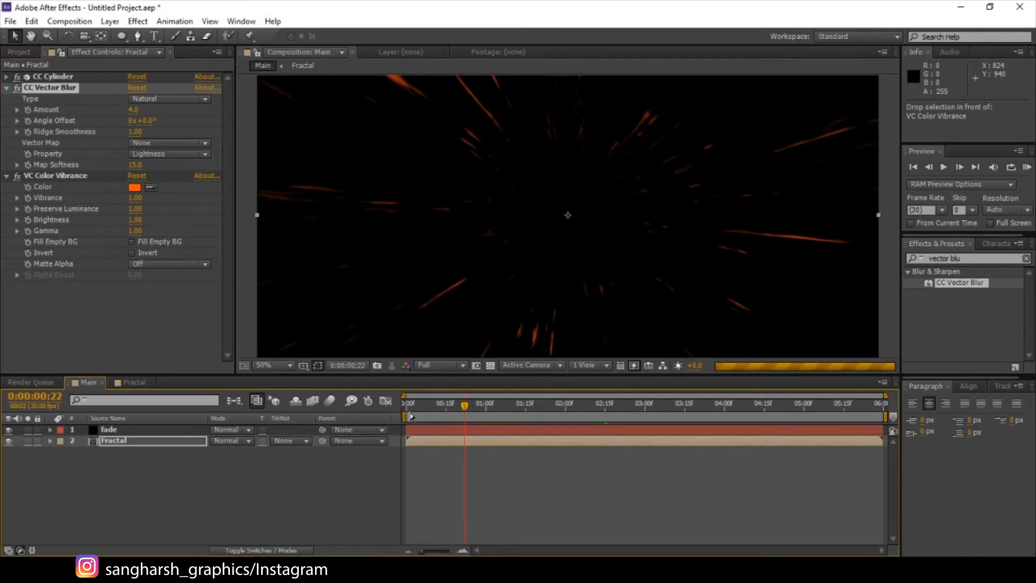
click(18, 89)
click(17, 89)
click(17, 89)
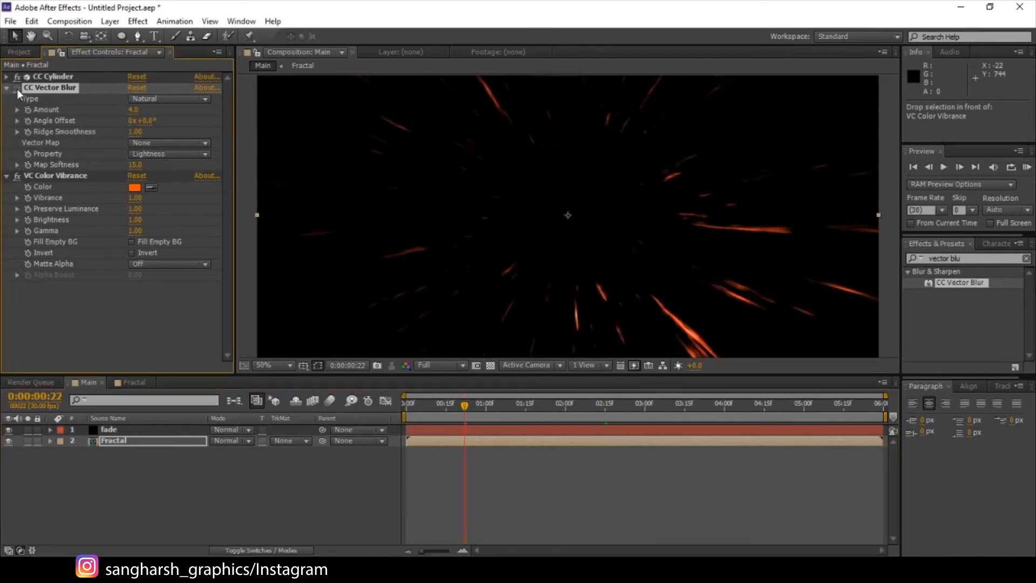
click(18, 89)
click(17, 89)
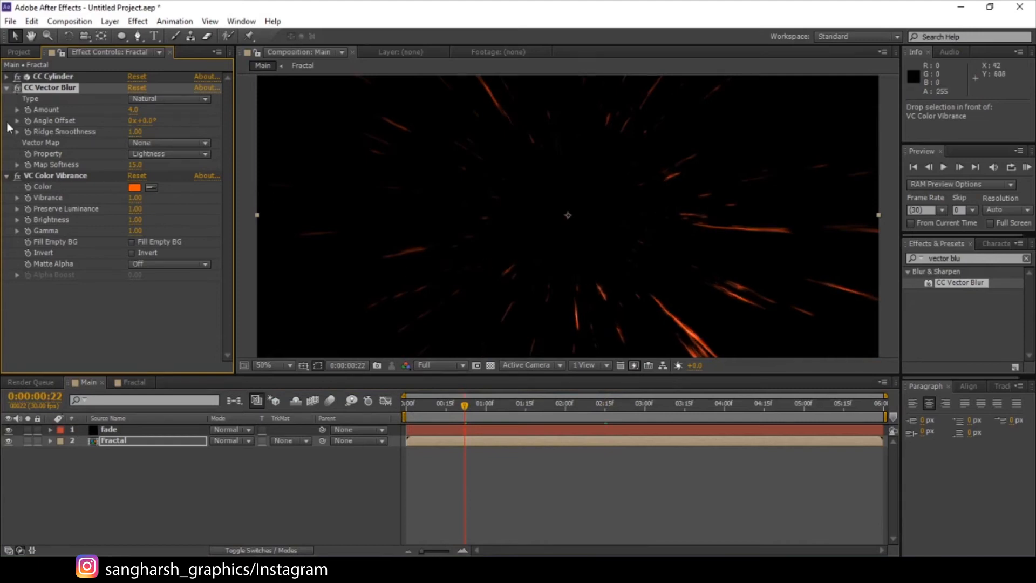
Step: Try CC Vector Blur below VC Color Vibrance and return it to its place above
drag(86, 93, 90, 301)
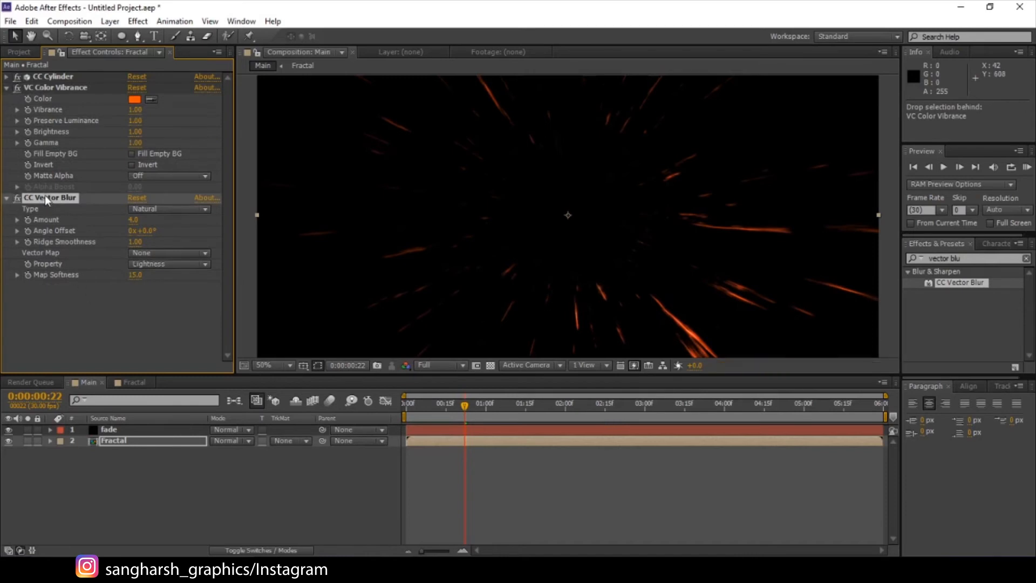
drag(46, 199, 48, 83)
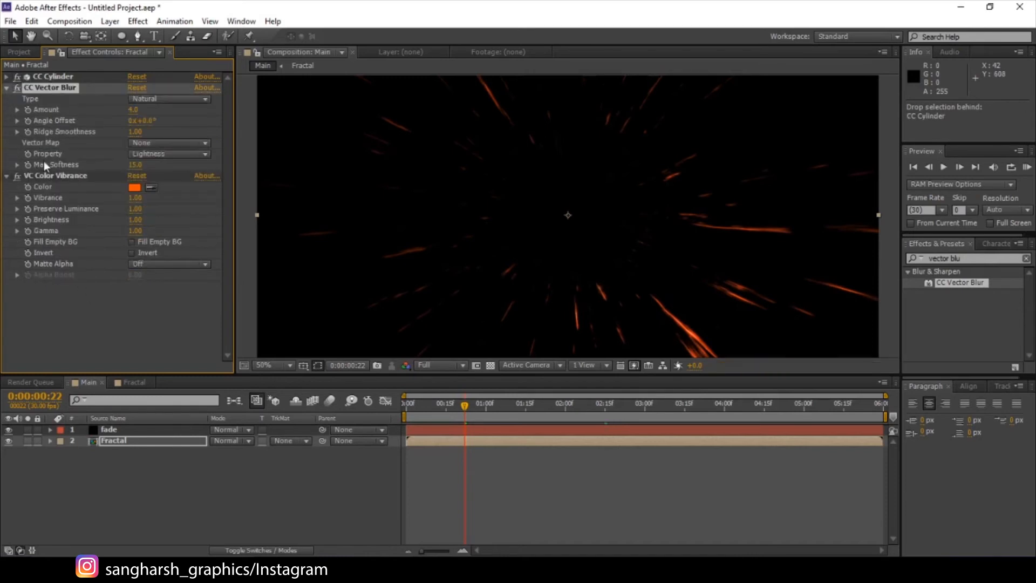
click(7, 88)
scroll(574, 176, down, 2)
Step: Apply the Stylize Glow effect to the Fractal layer
click(148, 445)
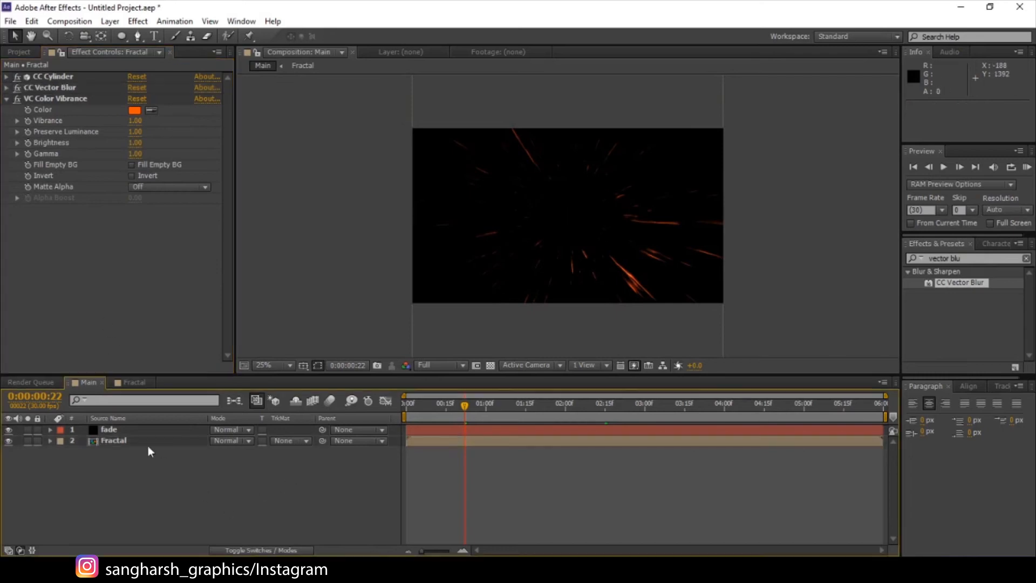
click(147, 446)
click(960, 258)
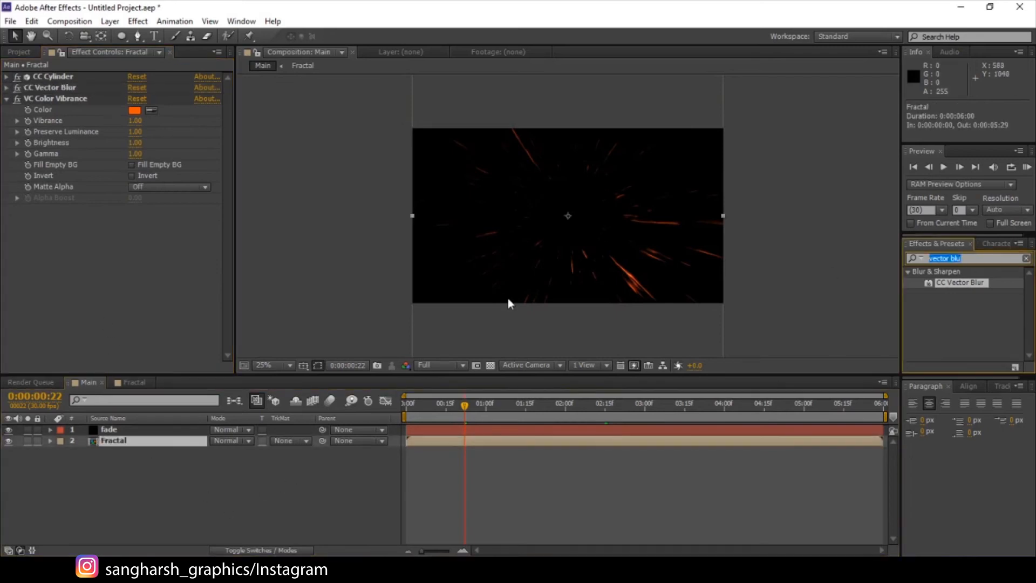
text(glow)
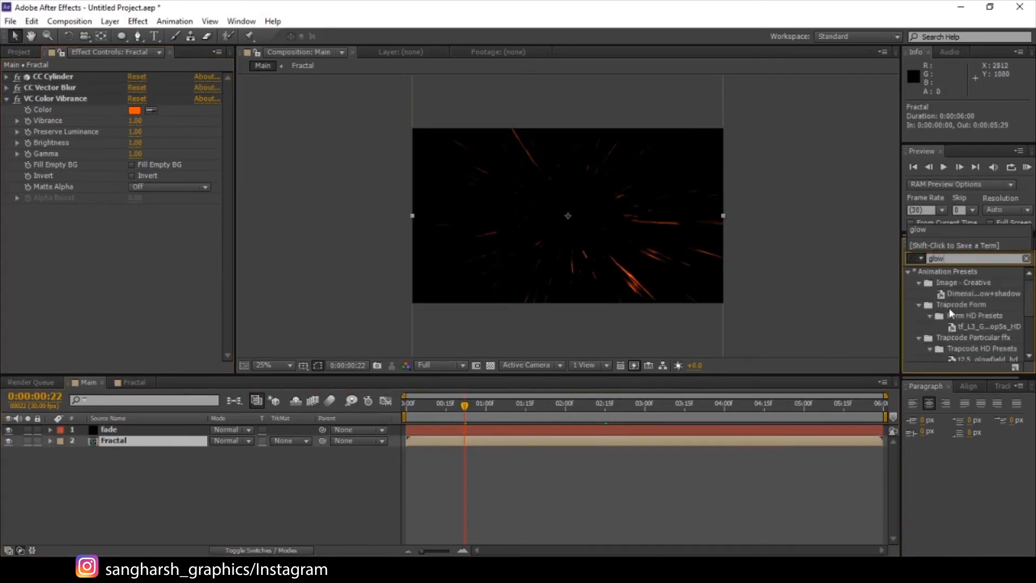
scroll(948, 307, down, 5)
drag(944, 332, 124, 437)
Step: Set the Glow effect's threshold to 40% and its radius to 20
click(135, 208)
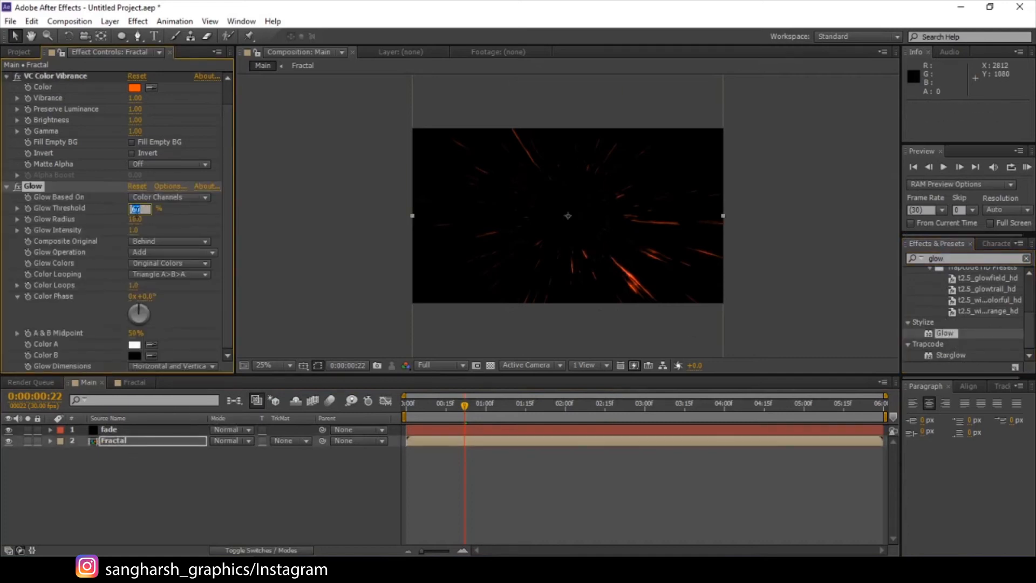
text(40)
key(Return)
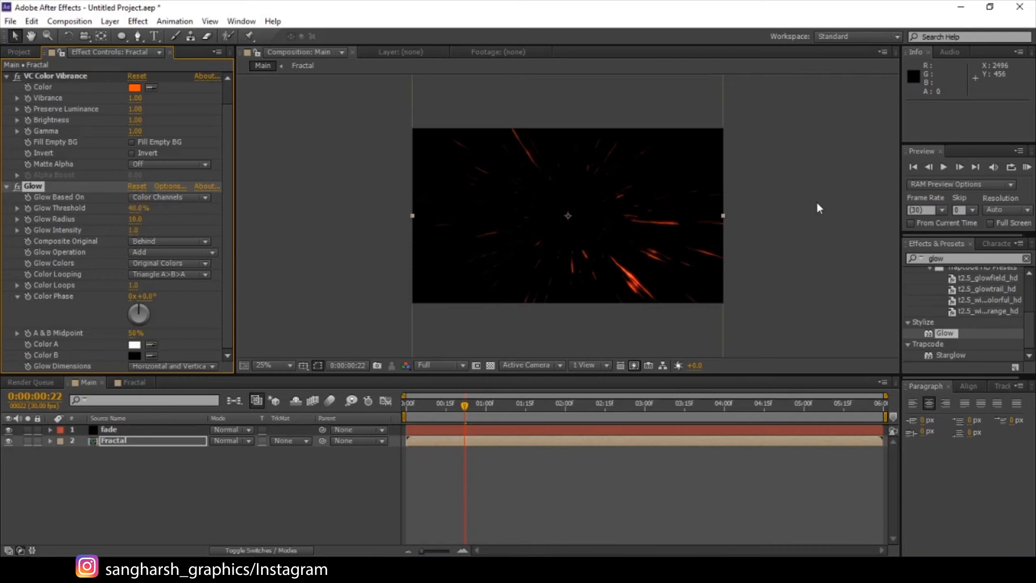
click(135, 219)
text(20)
key(Return)
Step: Duplicate the Glow effect on the Fractal layer and set the copy's Glow Radius to 80
scroll(549, 247, up, 1)
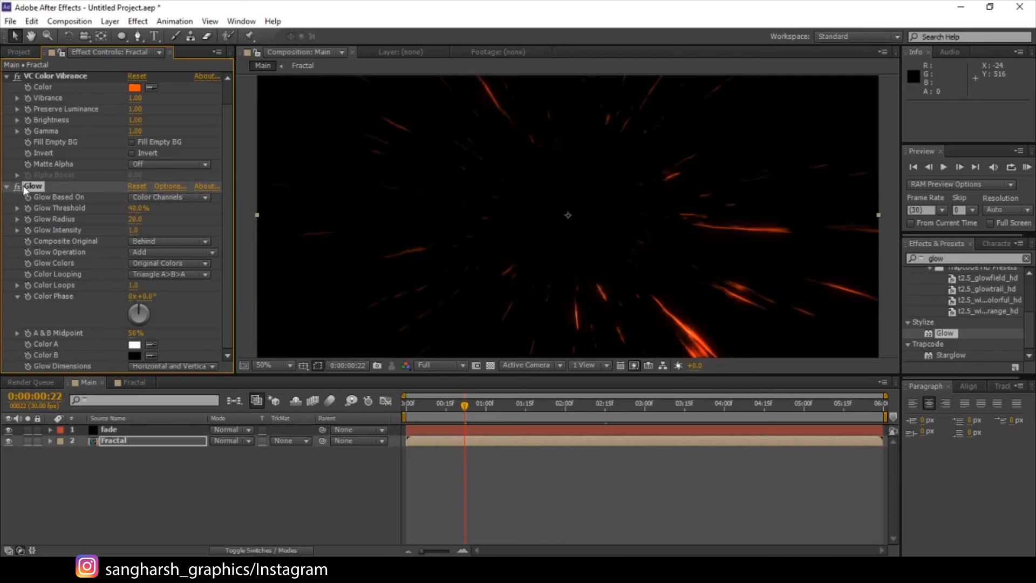
key(ctrl+d)
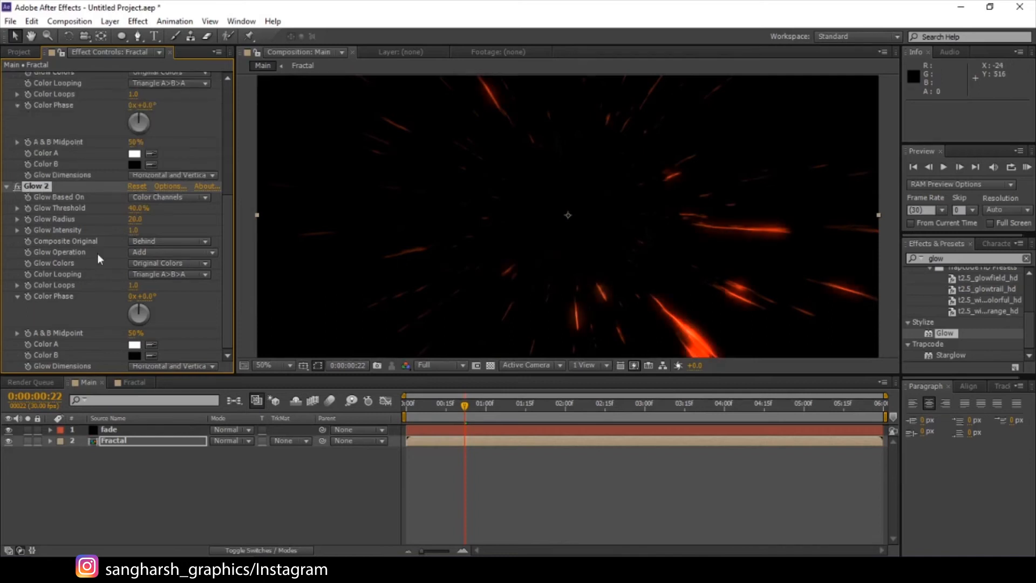
click(133, 220)
text(80)
key(Return)
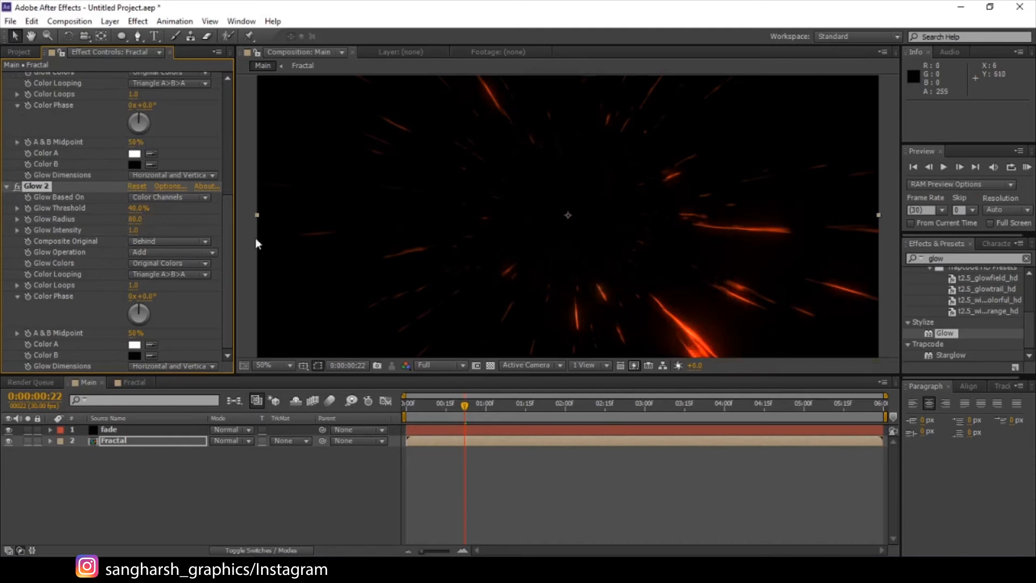
Step: Try a threshold of 20% on the second Glow effect and check the frame at 0:00:00:12
click(134, 209)
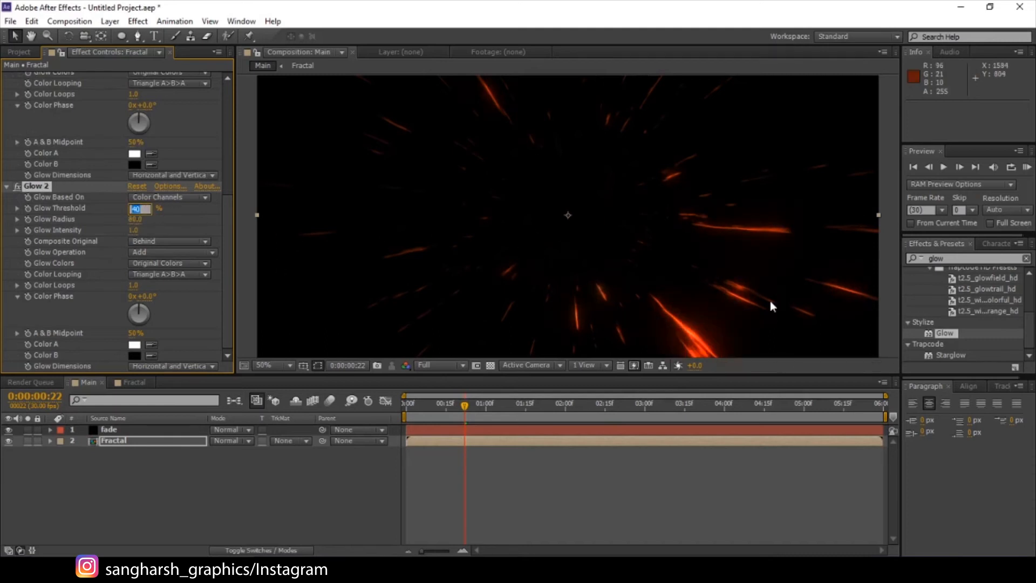
text(20)
key(Return)
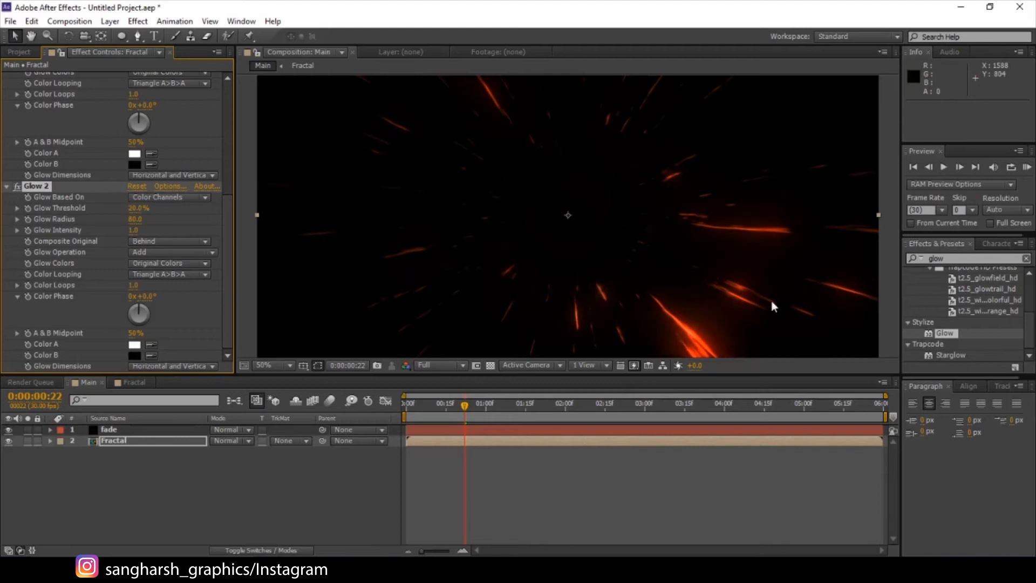
key(comma)
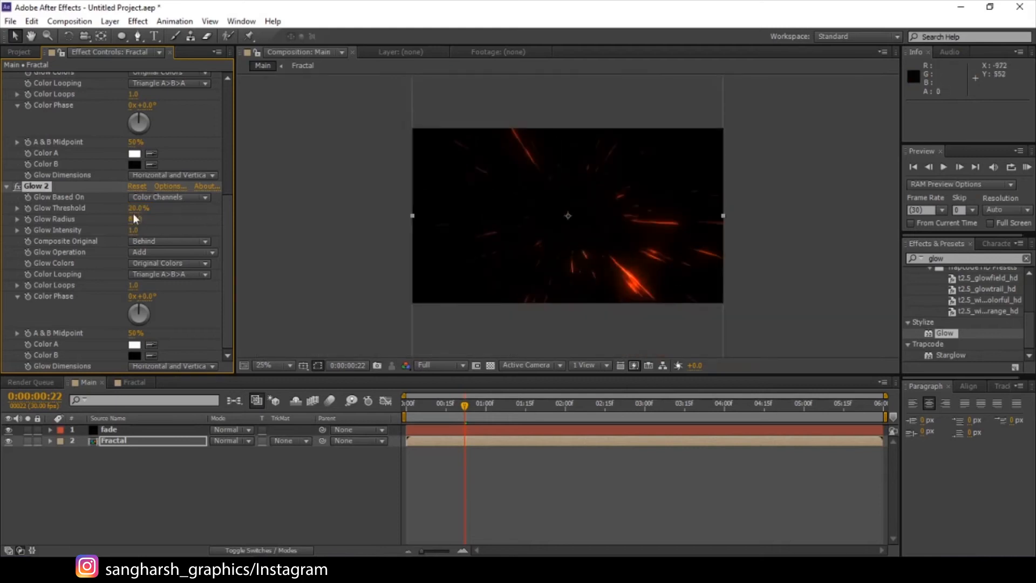
scroll(75, 228, up, 1)
scroll(75, 228, down, 1)
click(438, 408)
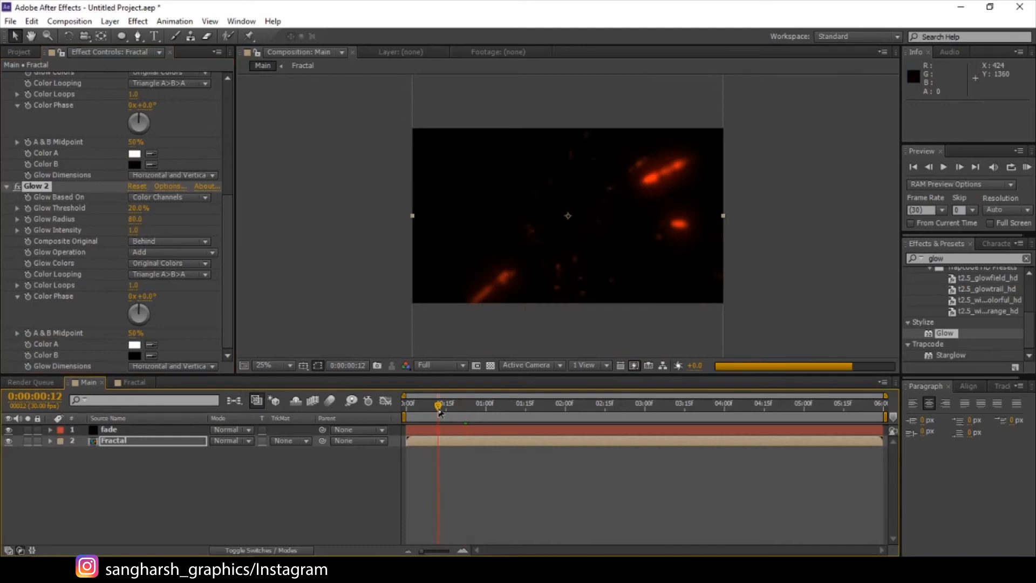
Step: Set the second Glow effect's threshold to 50% and check the streaks at several frames
click(133, 208)
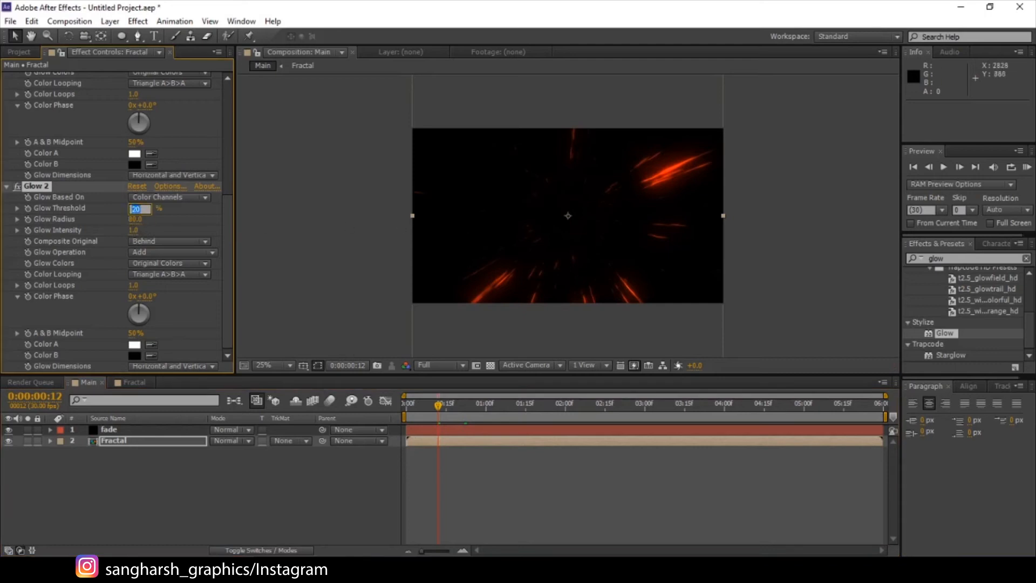
text(50)
key(Return)
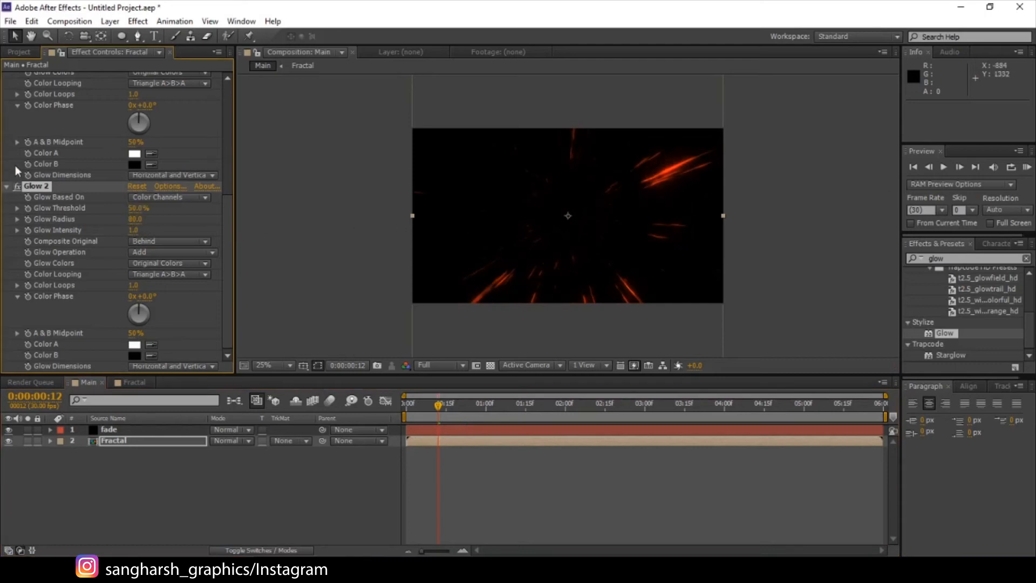
click(15, 189)
drag(428, 412, 422, 412)
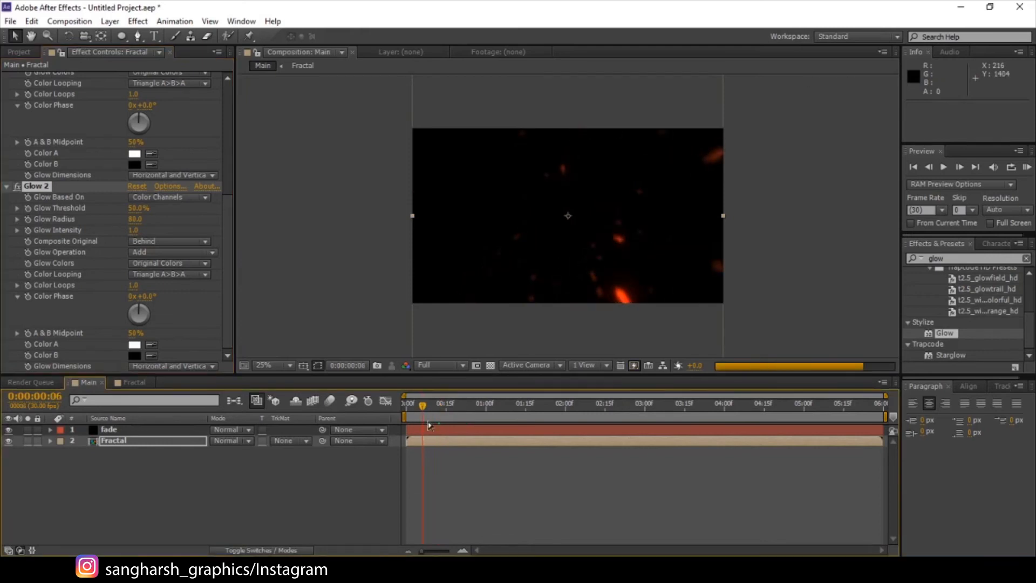
click(449, 415)
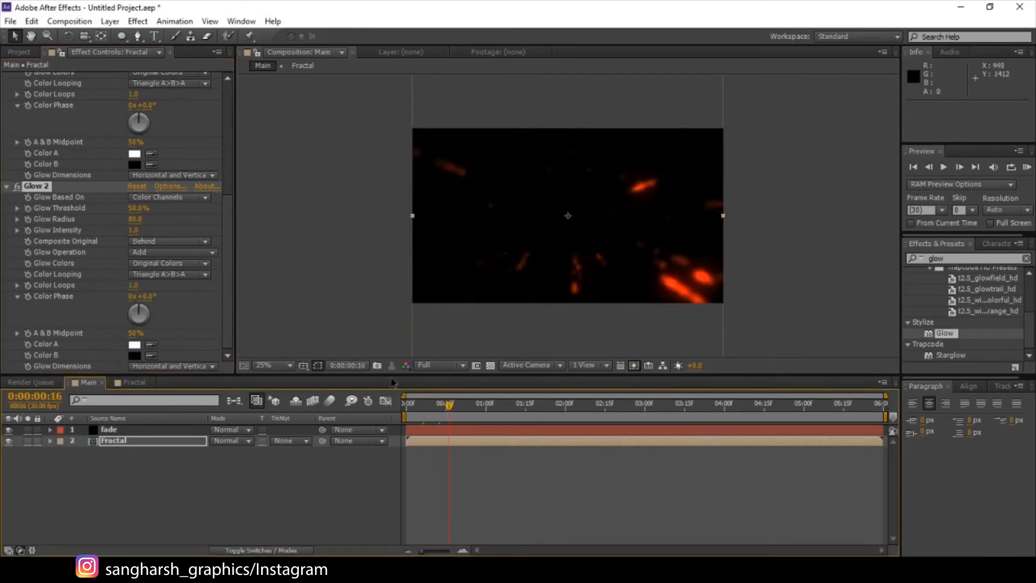
Step: Adjust the VC Color Vibrance effect's Vibrance to 1.45, checking the streaks at 0:00:01:05
scroll(154, 140, up, 5)
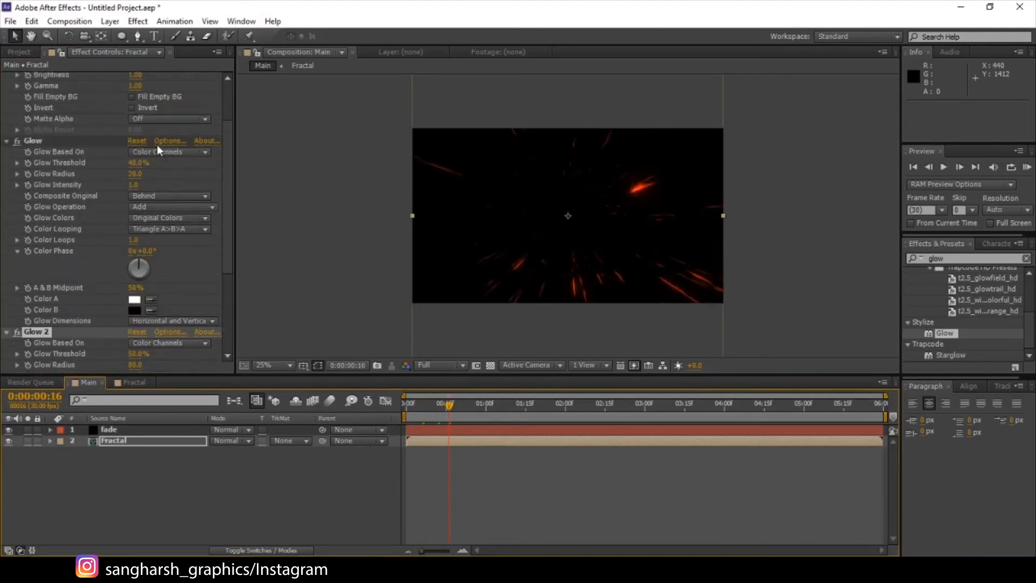
scroll(119, 162, up, 3)
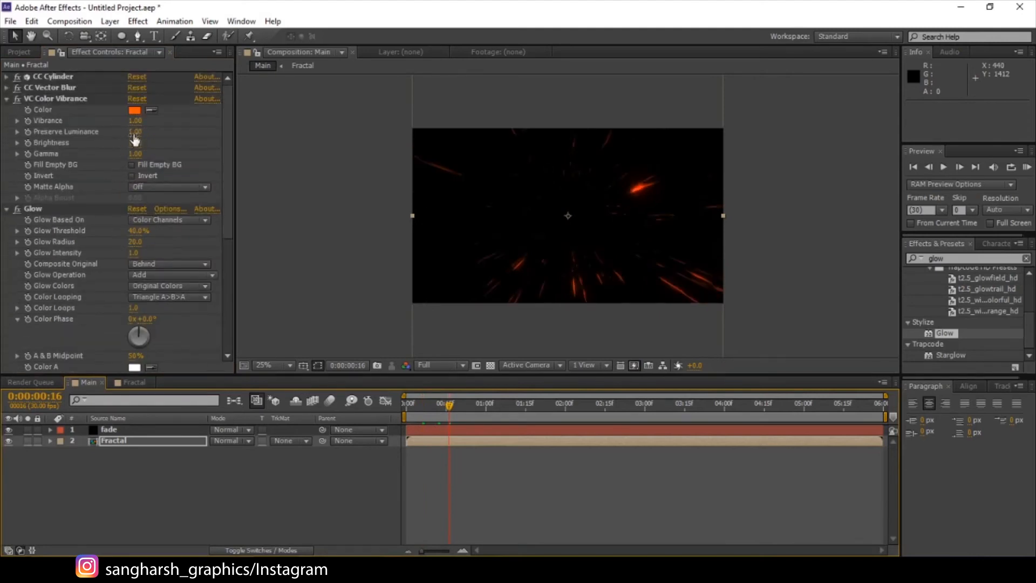
drag(137, 121, 171, 120)
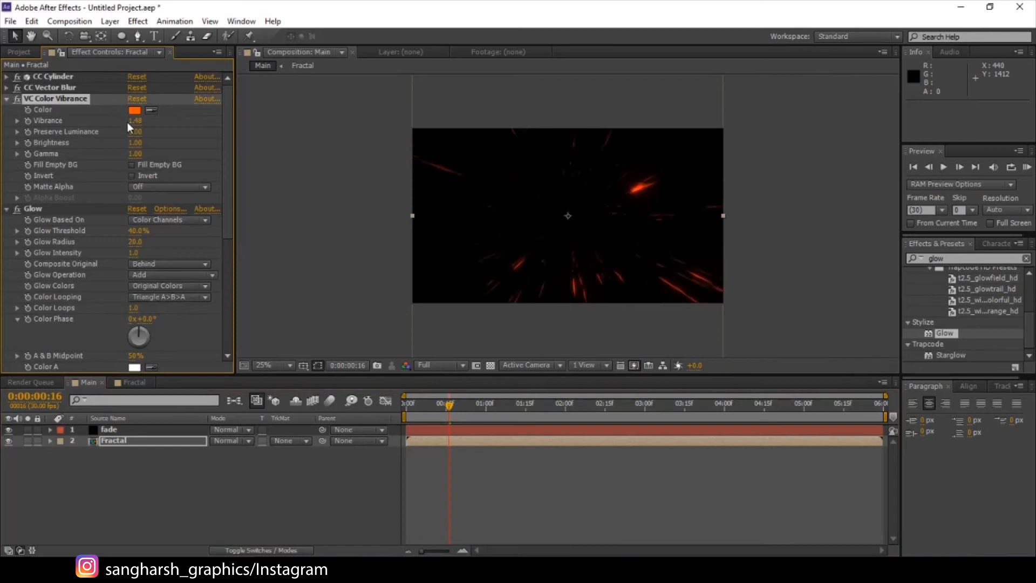
drag(127, 122, 167, 122)
click(500, 401)
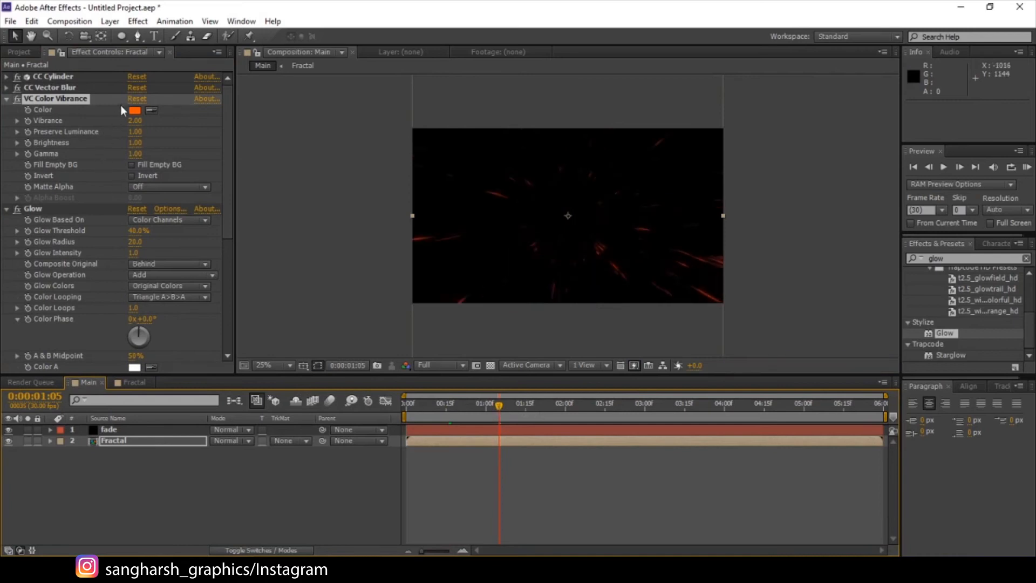
drag(136, 123, 129, 128)
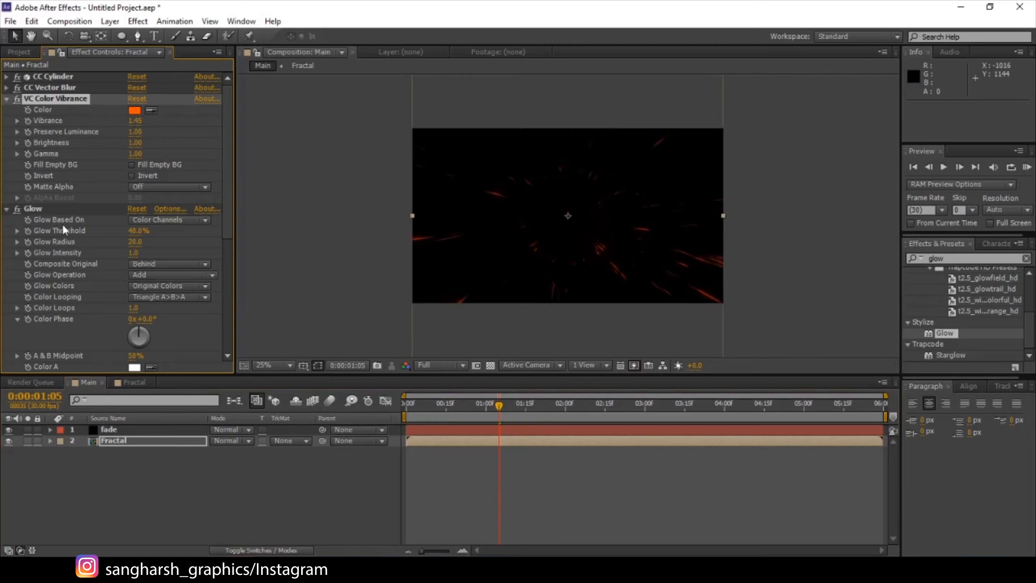
Step: Set the first Glow effect's intensity to 1.5 and inspect the streaks up close
scroll(63, 225, down, 5)
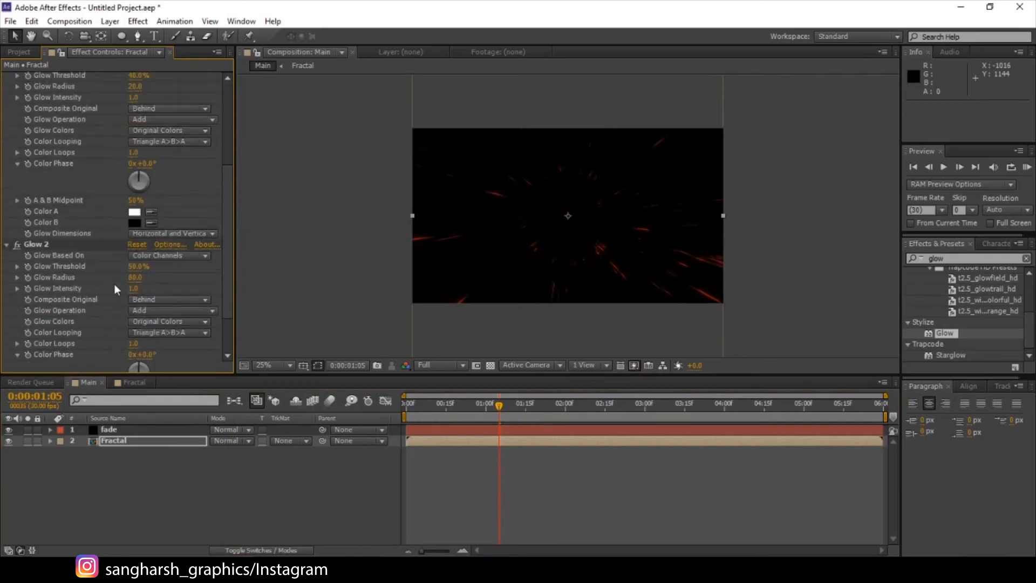
scroll(134, 131, up, 1)
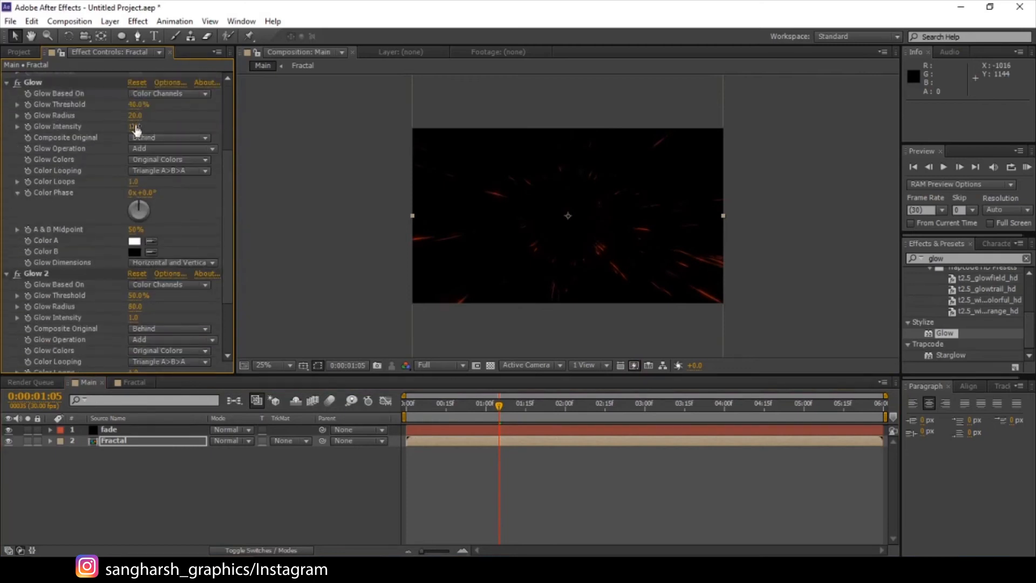
click(138, 128)
text(1.5)
key(Return)
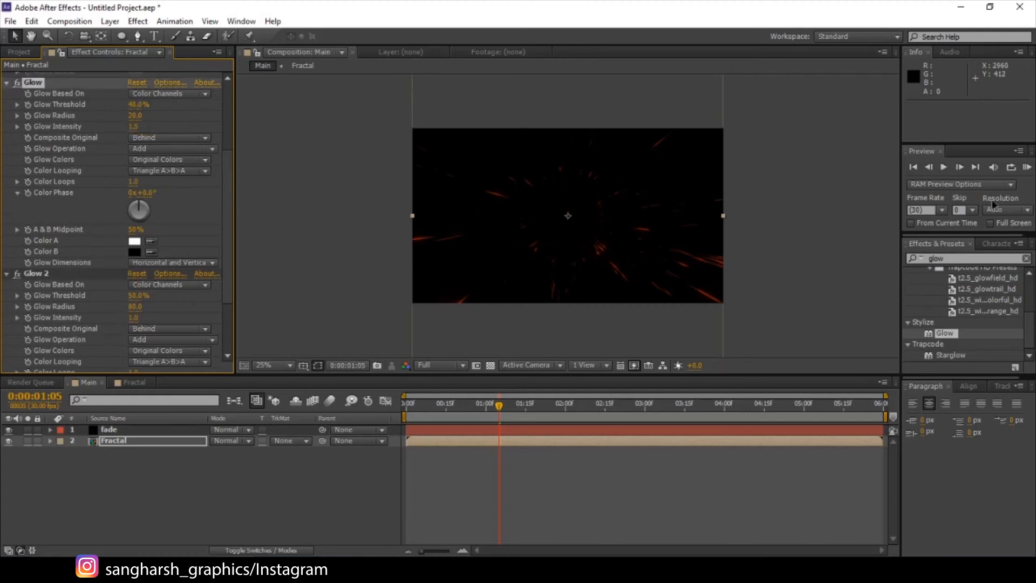
scroll(542, 236, up, 2)
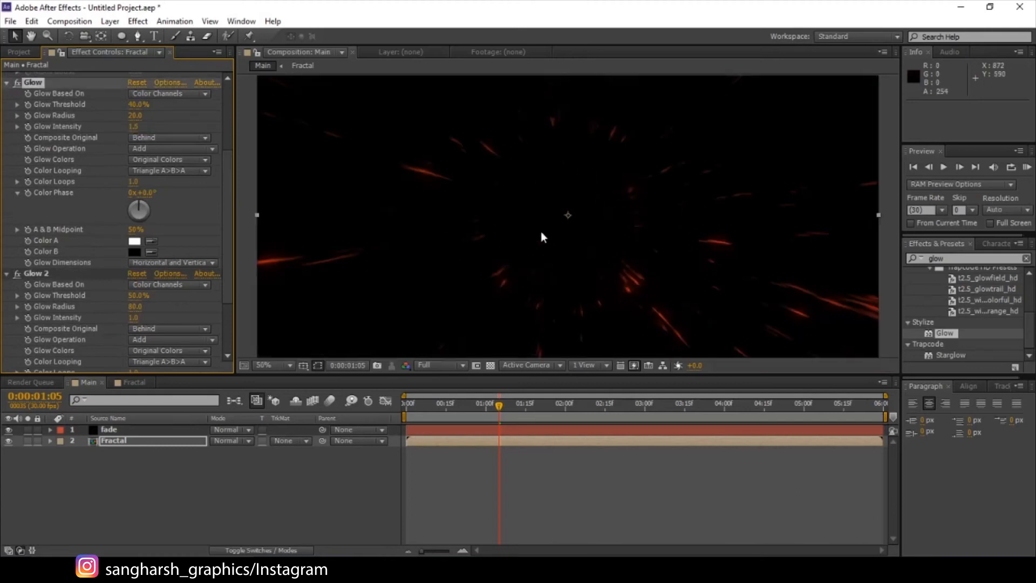
scroll(509, 202, down, 2)
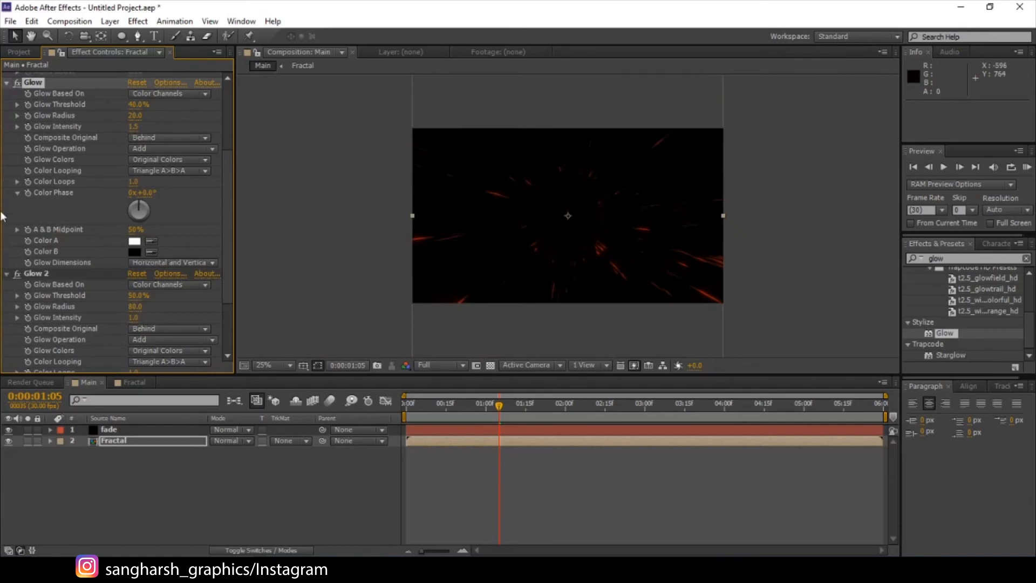
Step: Try a project color depth of 16 bits per channel and inspect the glow in the composition
click(27, 51)
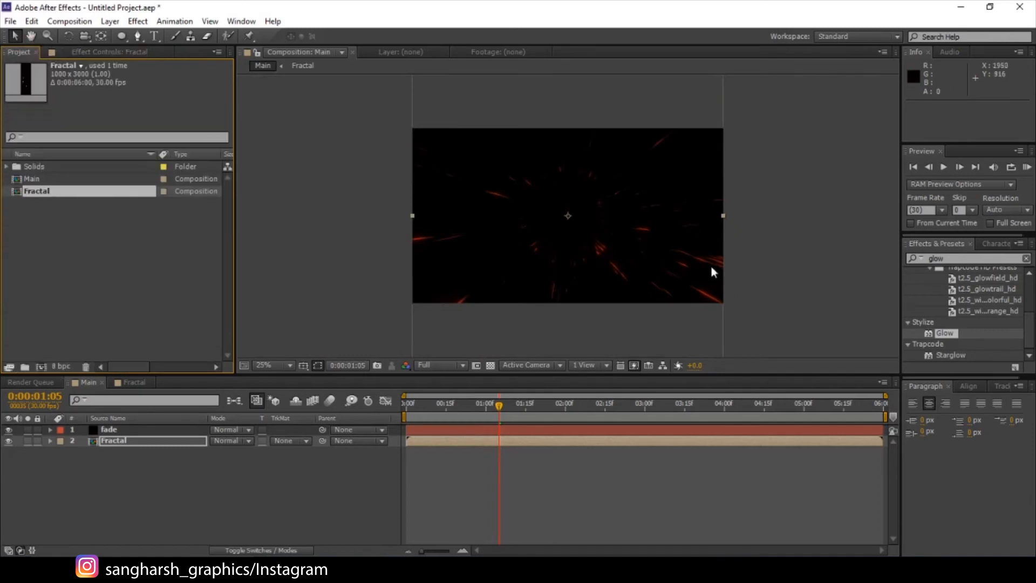
click(59, 365)
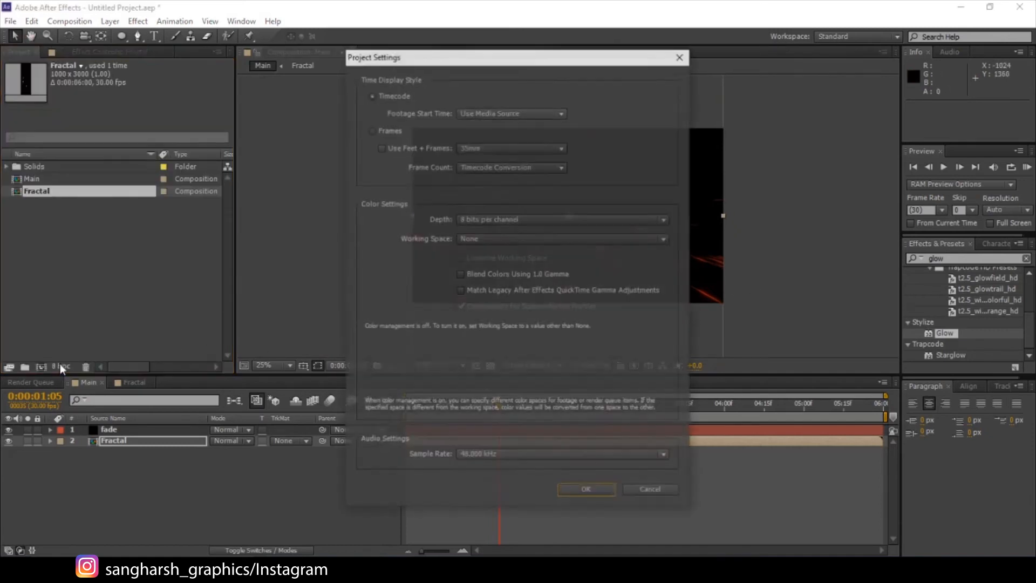
click(512, 218)
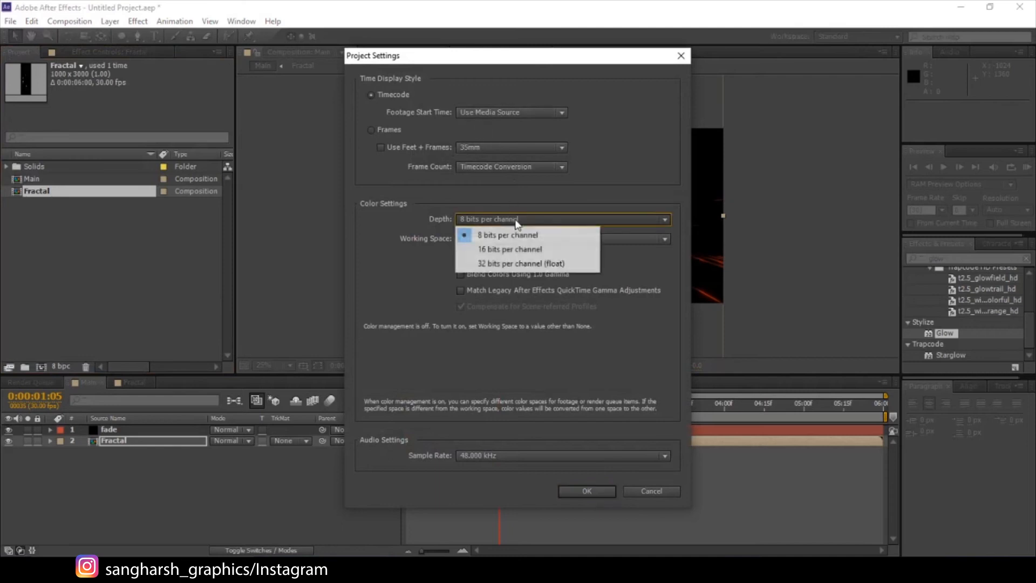
click(517, 248)
click(599, 489)
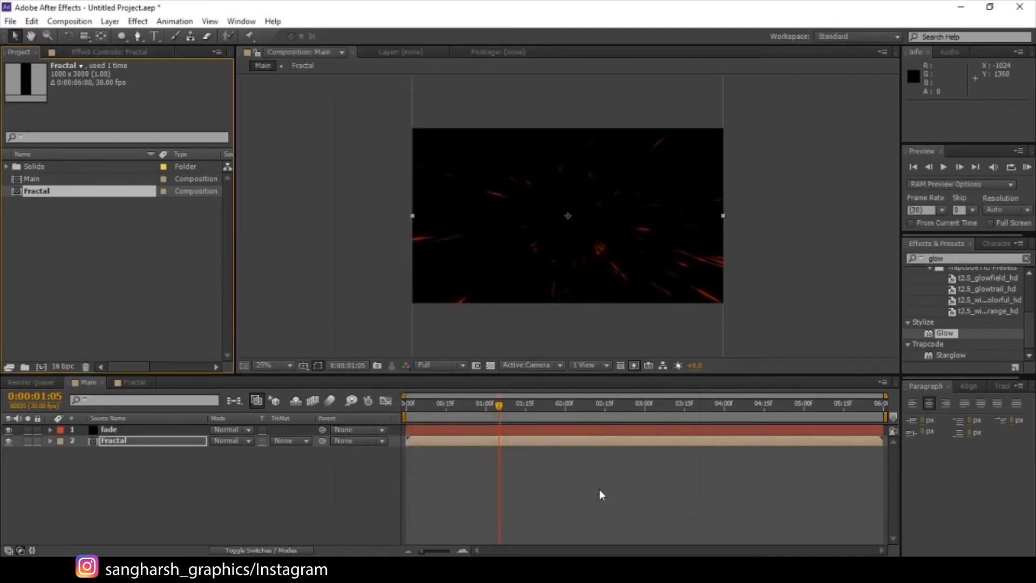
key(period)
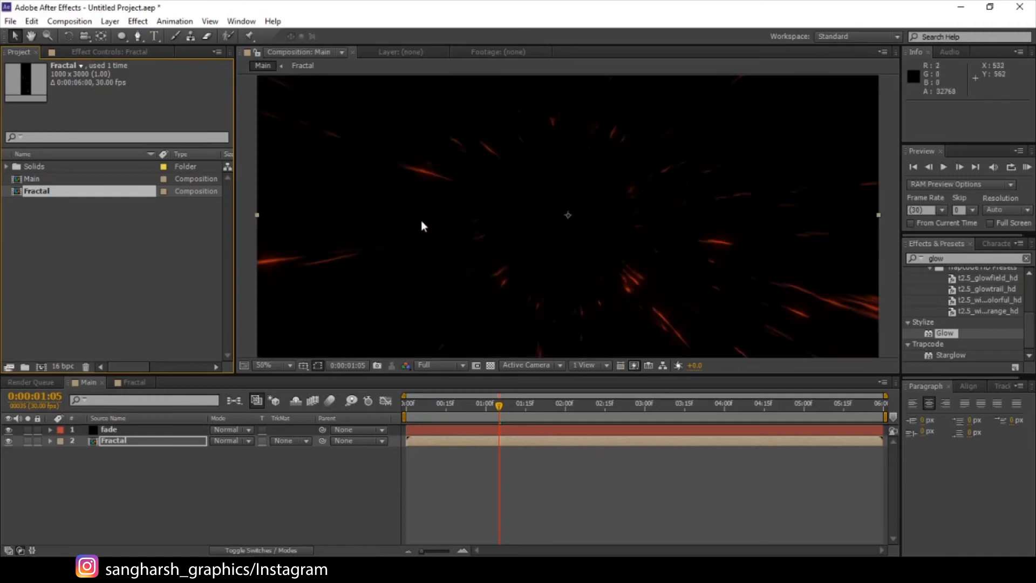
key(comma)
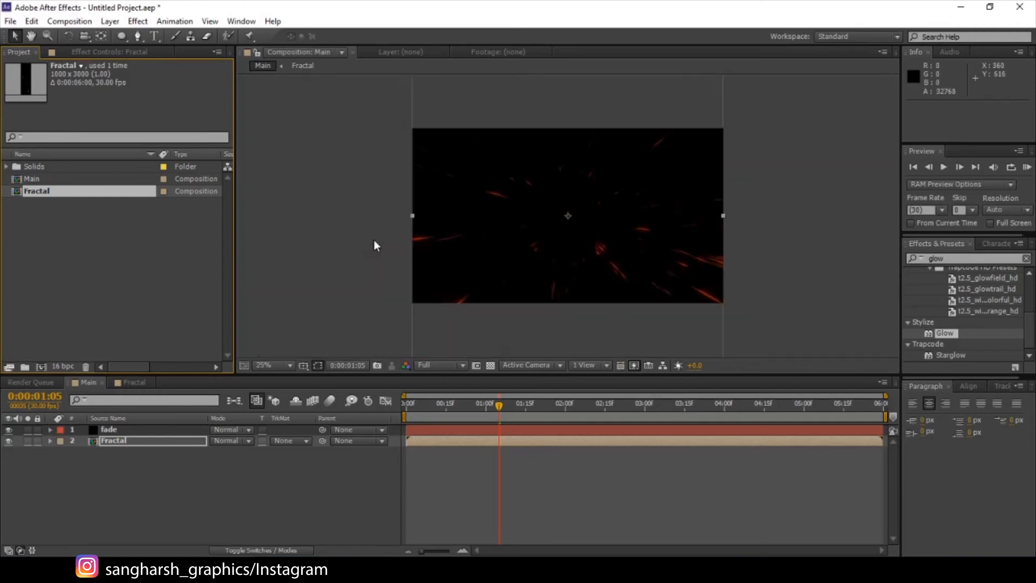
Step: Return the project's color depth to 8 bits per channel
click(54, 366)
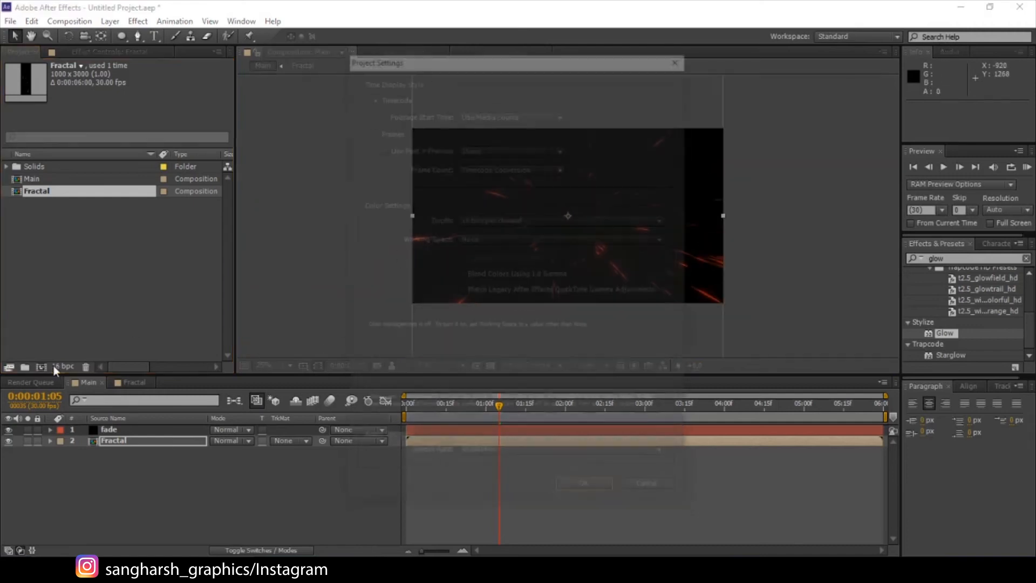
click(521, 219)
click(531, 233)
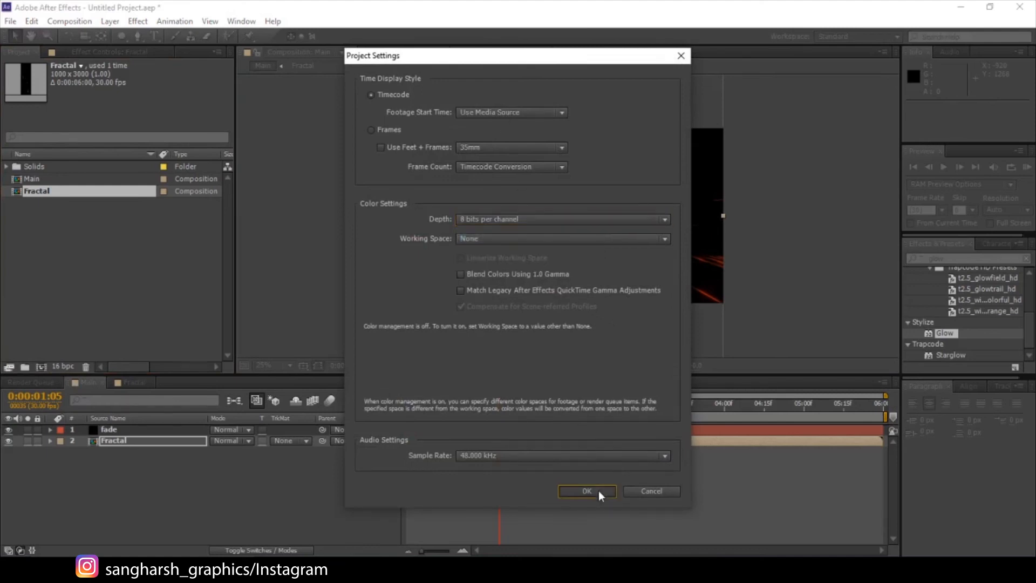
click(586, 490)
Step: At 0:00:00:11, duplicate the Fractal layer and turn the copy's CC Cylinder Rotation Y to about 165°
click(425, 416)
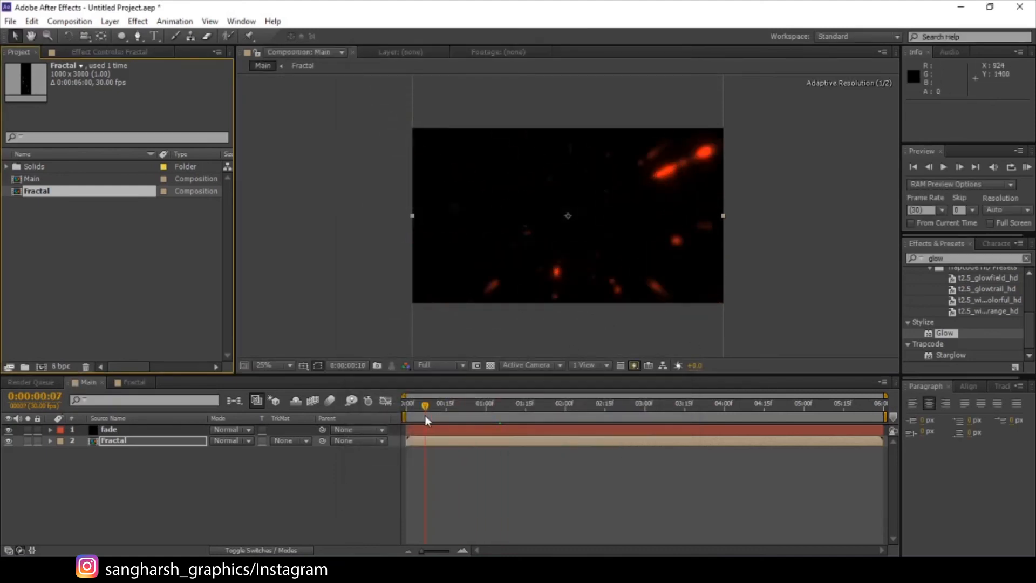
mouse_move(422, 413)
mouse_down()
mouse_move(393, 417)
mouse_move(435, 419)
mouse_up()
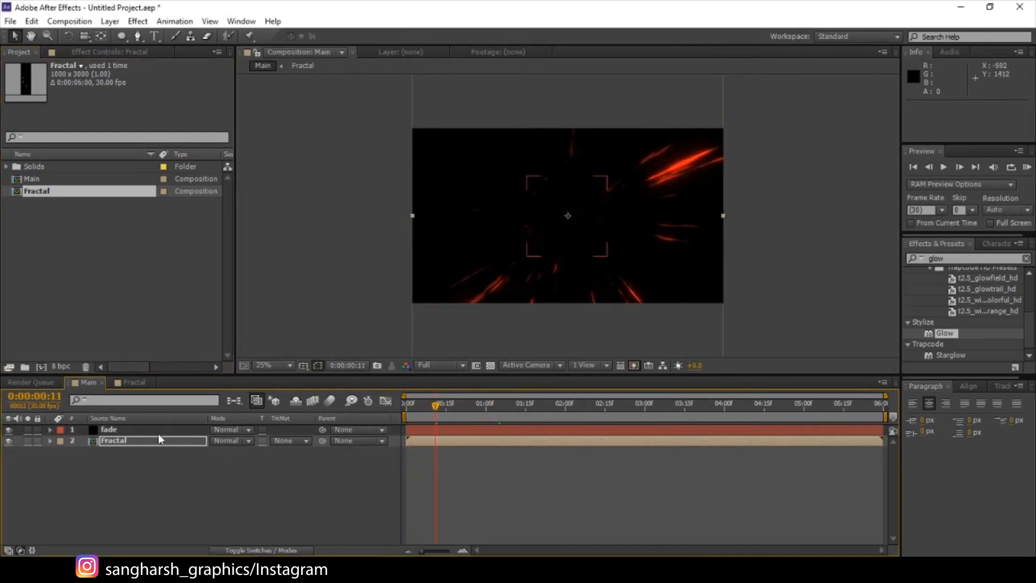
key(ctrl+d)
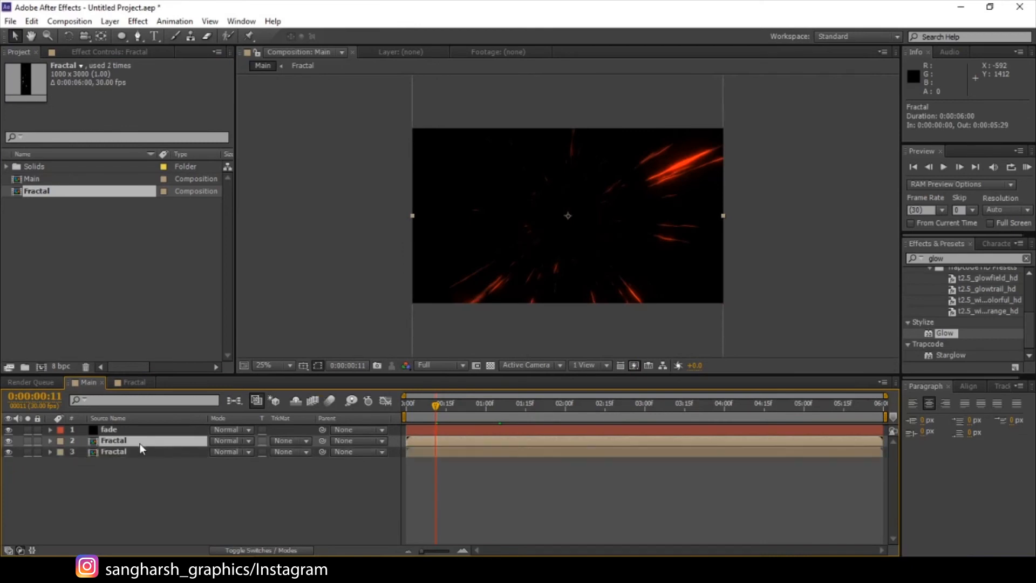
click(87, 49)
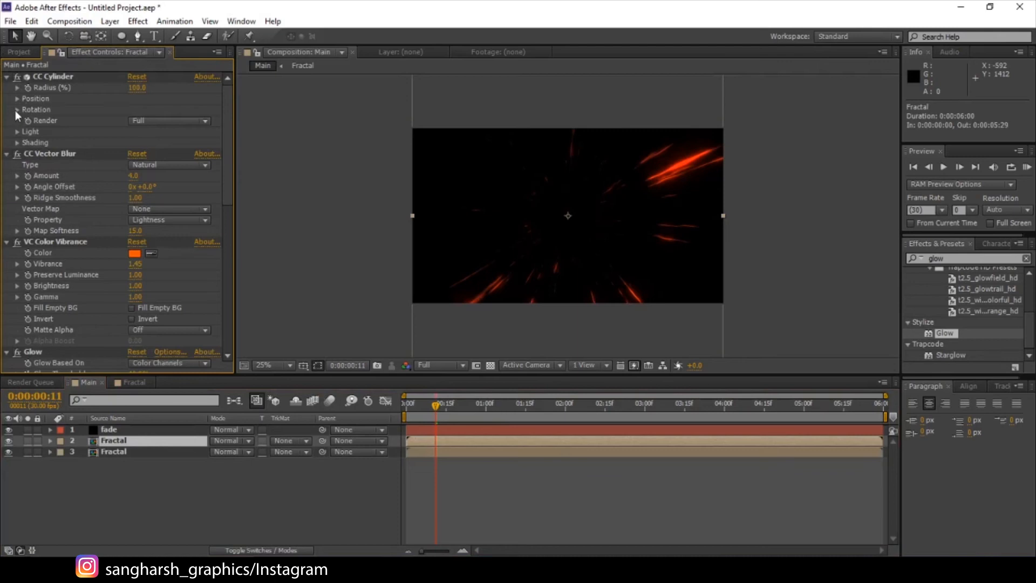
click(18, 110)
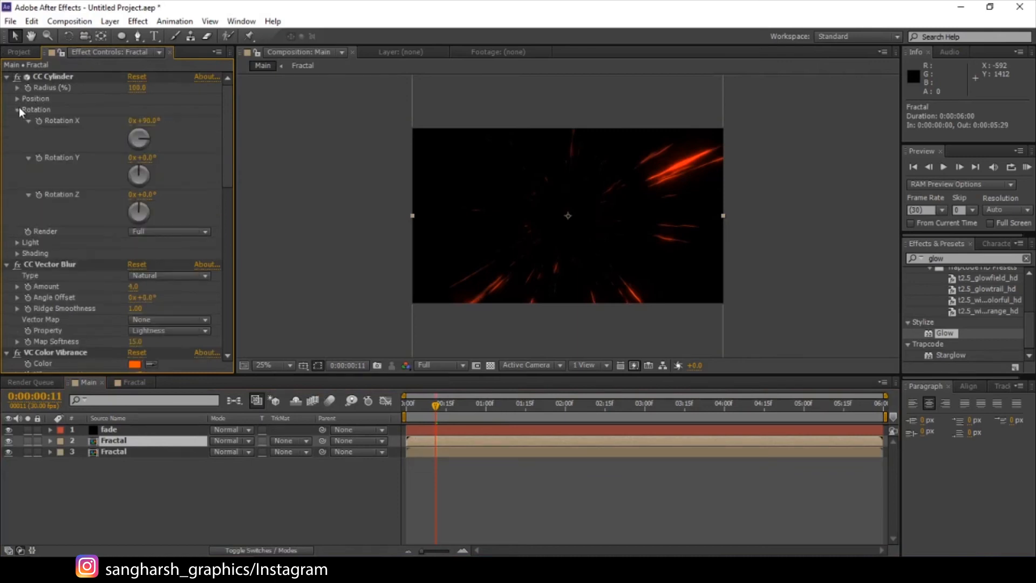
drag(141, 170, 143, 192)
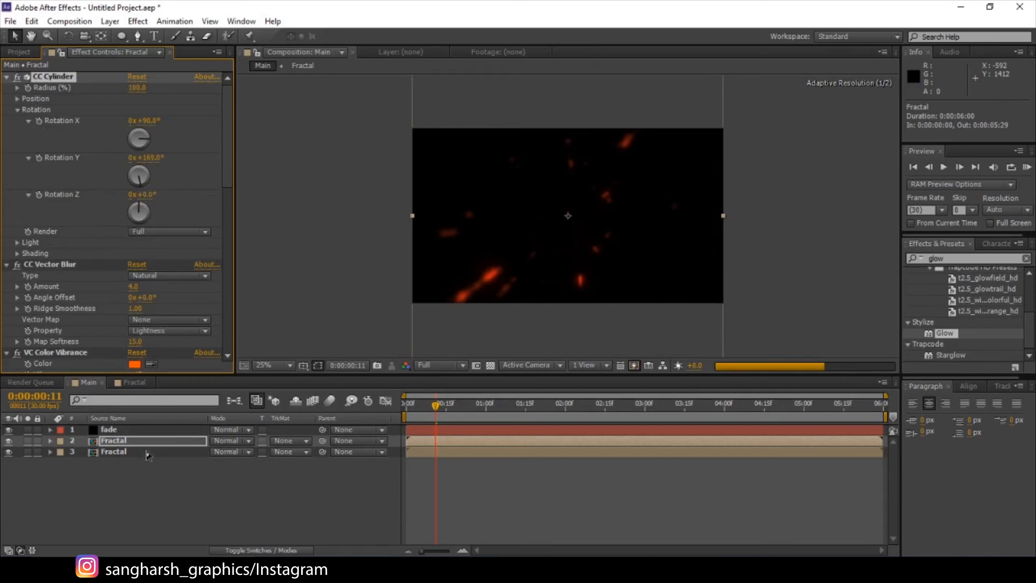
Step: Set the upper Fractal layer's blending mode to Screen and its CC Cylinder Rotation Y to 105°
click(234, 439)
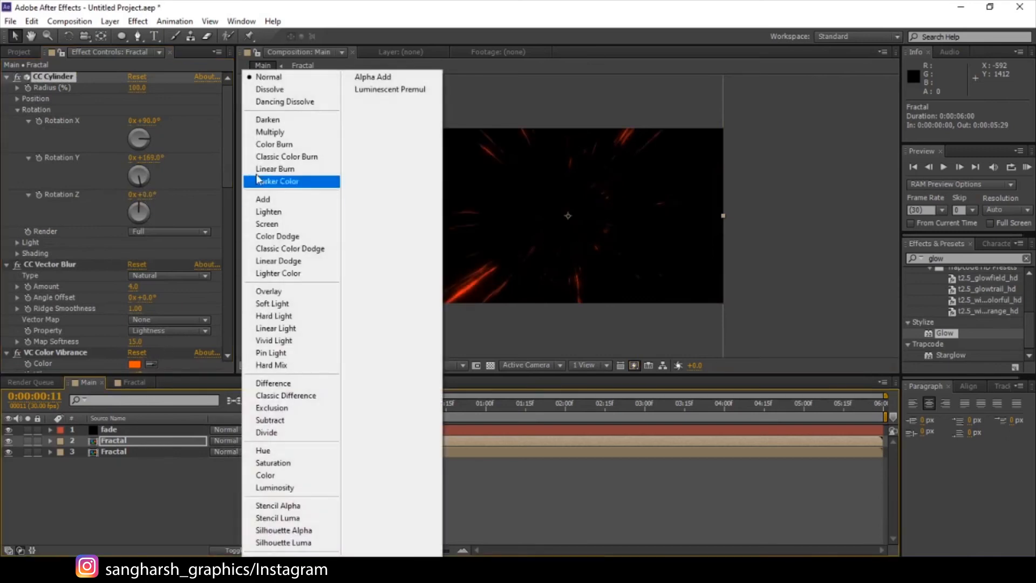
click(276, 221)
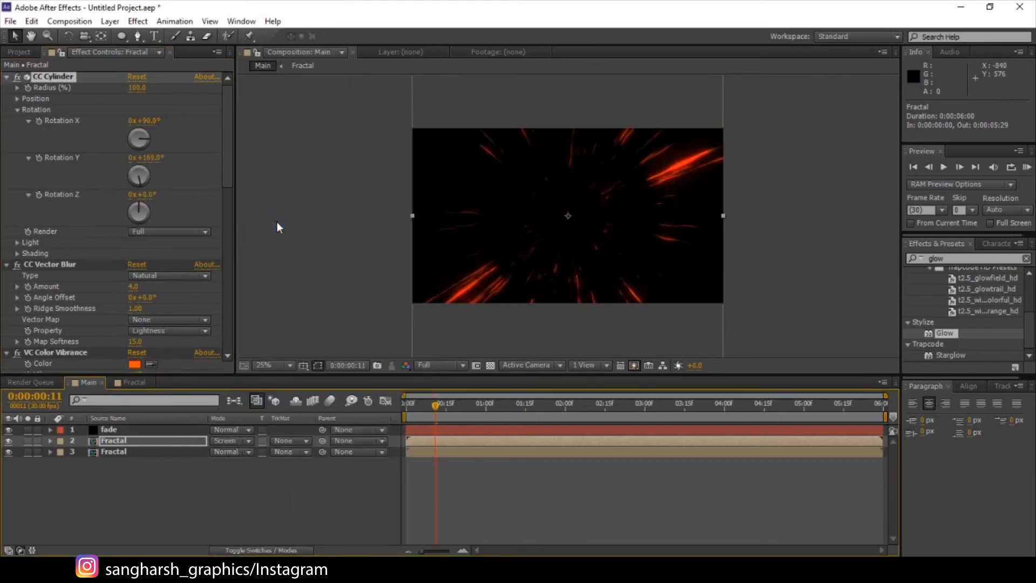
drag(144, 182, 201, 197)
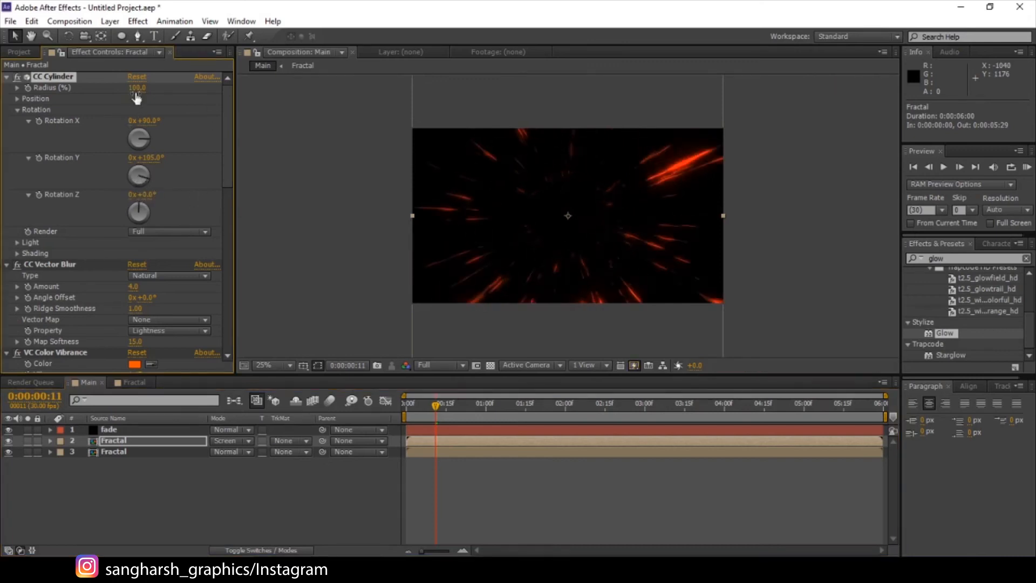
Step: Set the CC Cylinder Position Z of the upper Fractal layer to -410
click(17, 98)
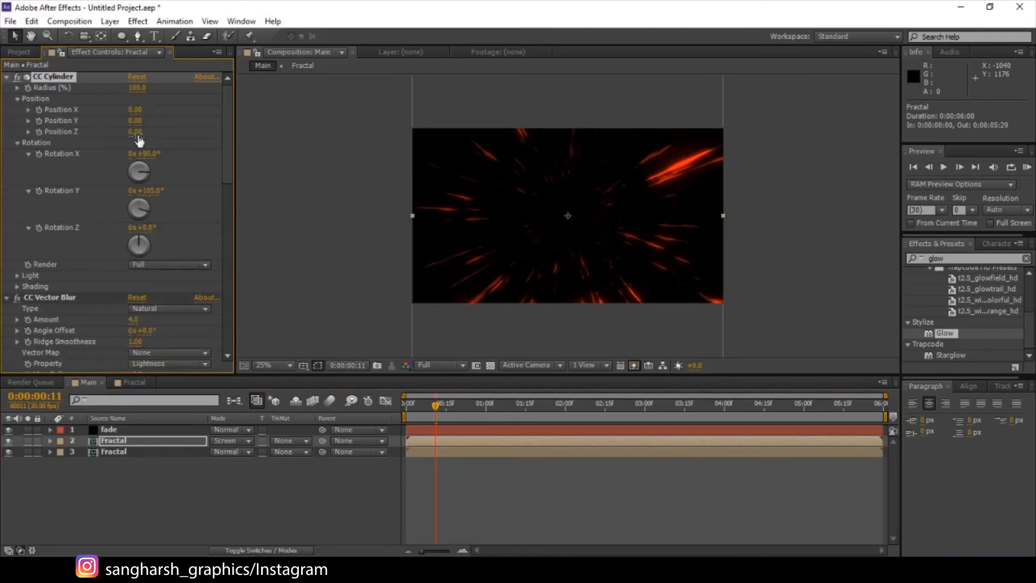
drag(139, 137, 88, 153)
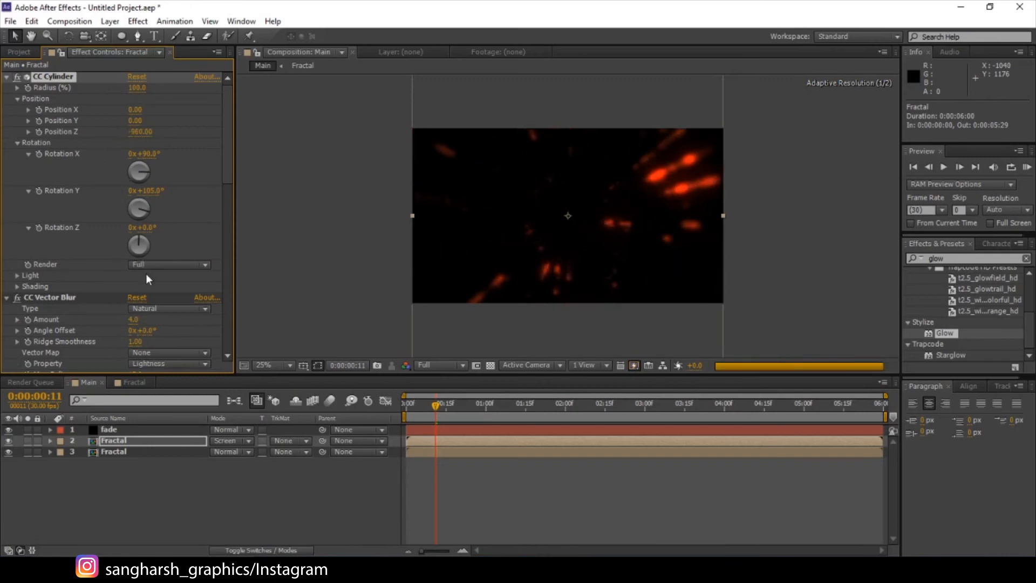
scroll(149, 276, down, 1)
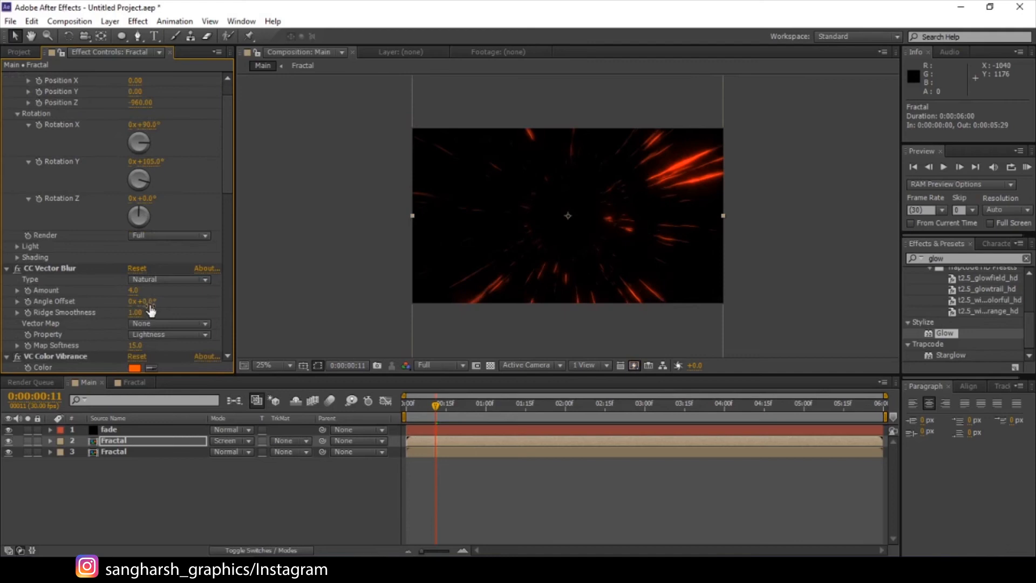
drag(141, 102, 180, 104)
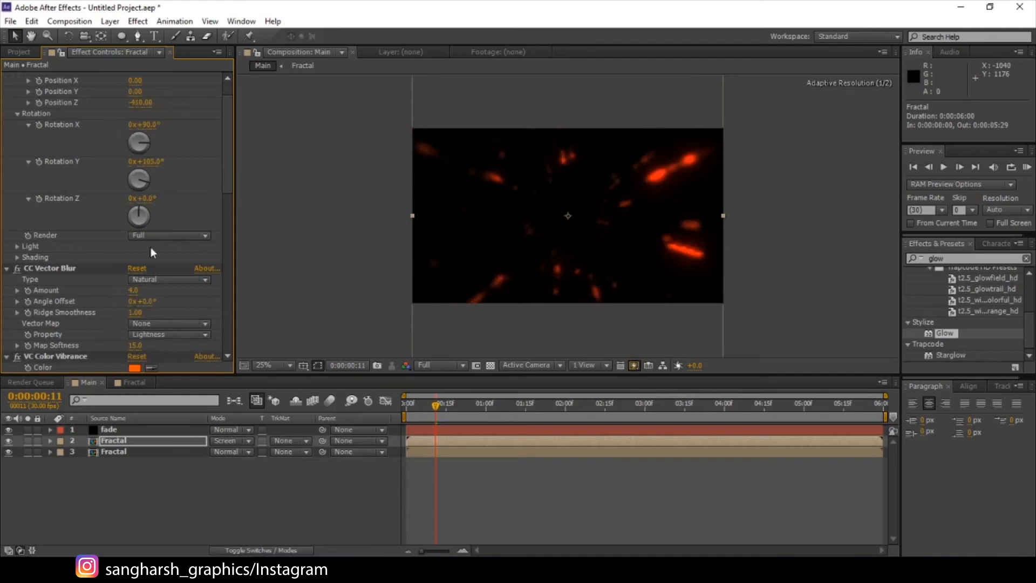
Step: Change the upper Fractal layer's VC Color Vibrance color to blue 00B4FF
click(134, 368)
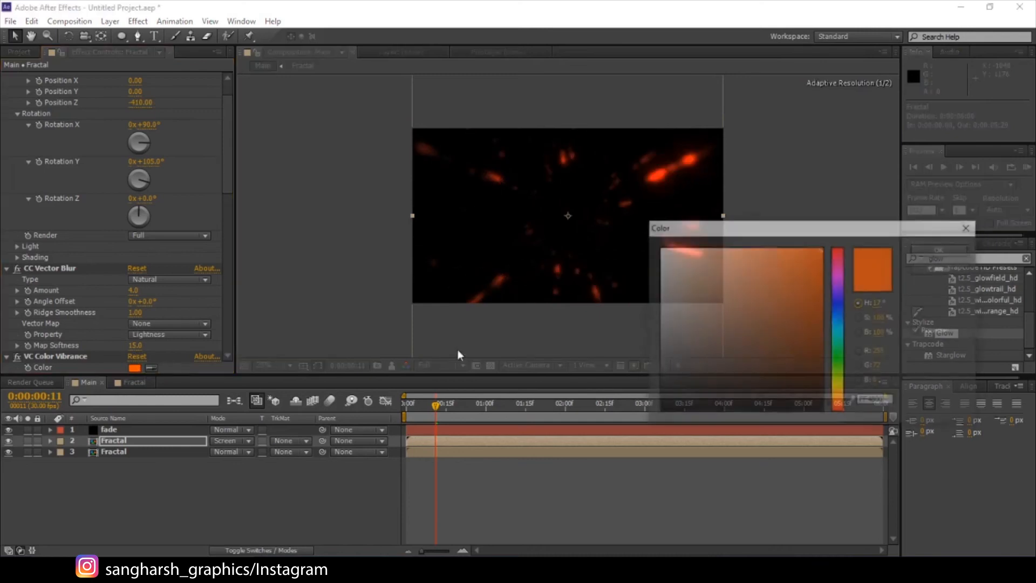
mouse_move(838, 322)
mouse_down()
mouse_move(839, 308)
mouse_move(843, 327)
mouse_up()
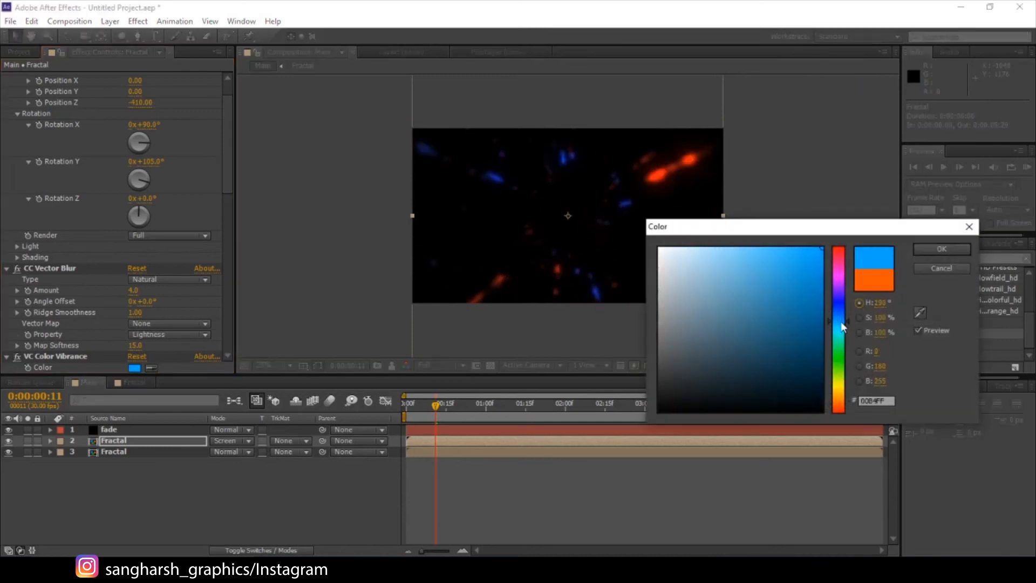
click(952, 249)
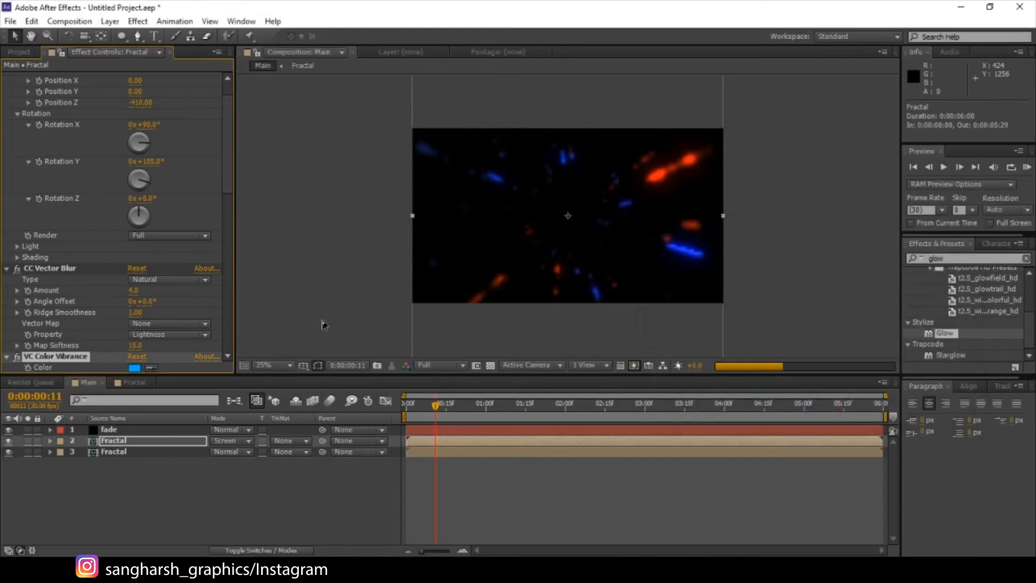
Step: Duplicate the blue Fractal layer and set the copy's CC Cylinder Rotation Y to 226° and Position Z to 360
click(109, 442)
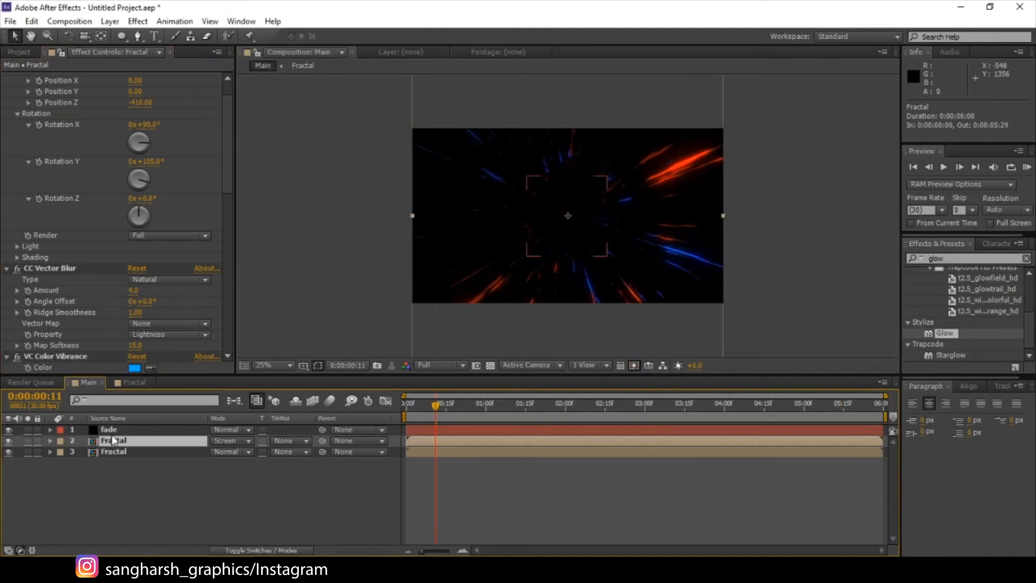
key(ctrl+d)
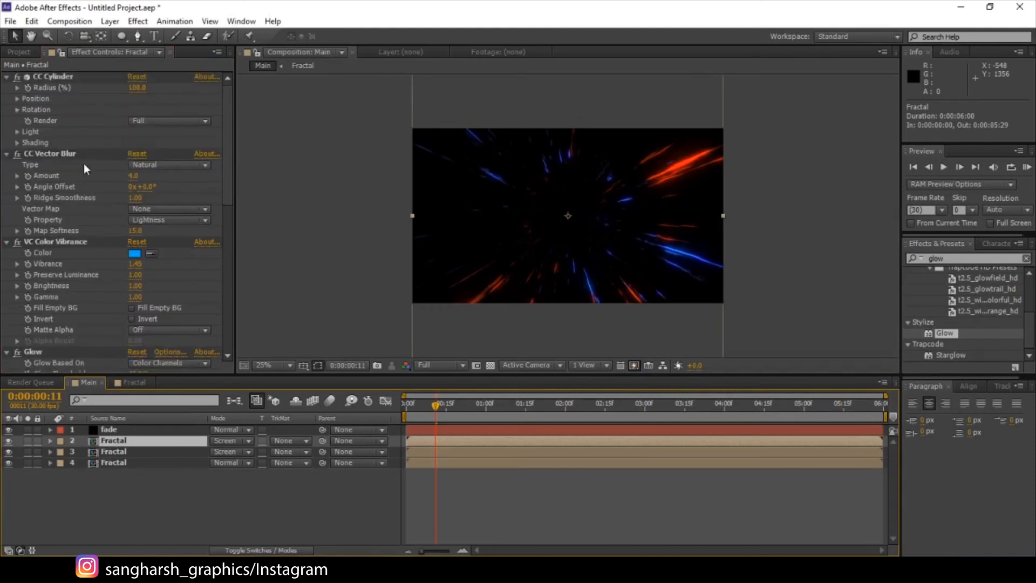
click(17, 109)
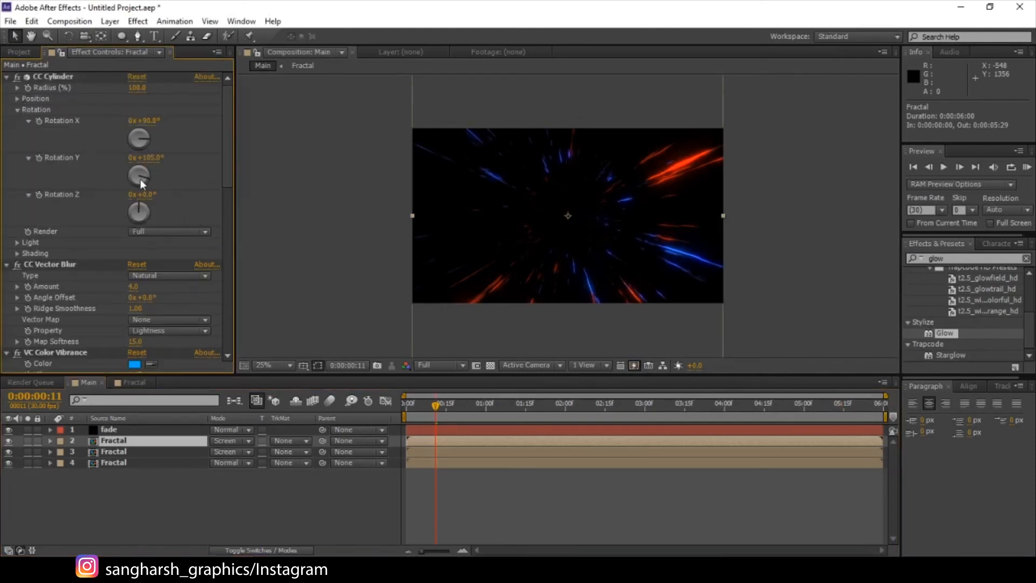
drag(135, 157, 138, 157)
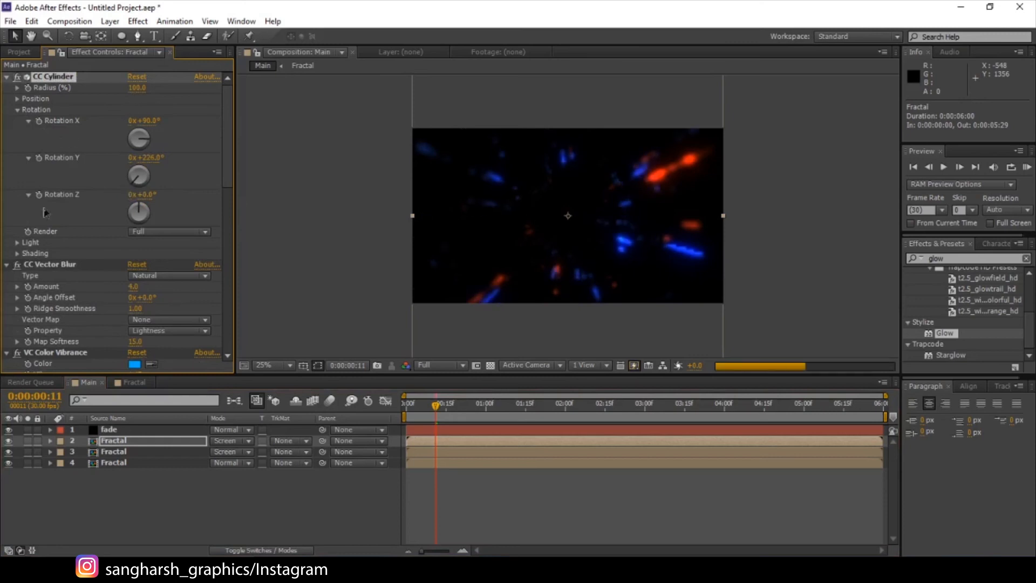
click(17, 98)
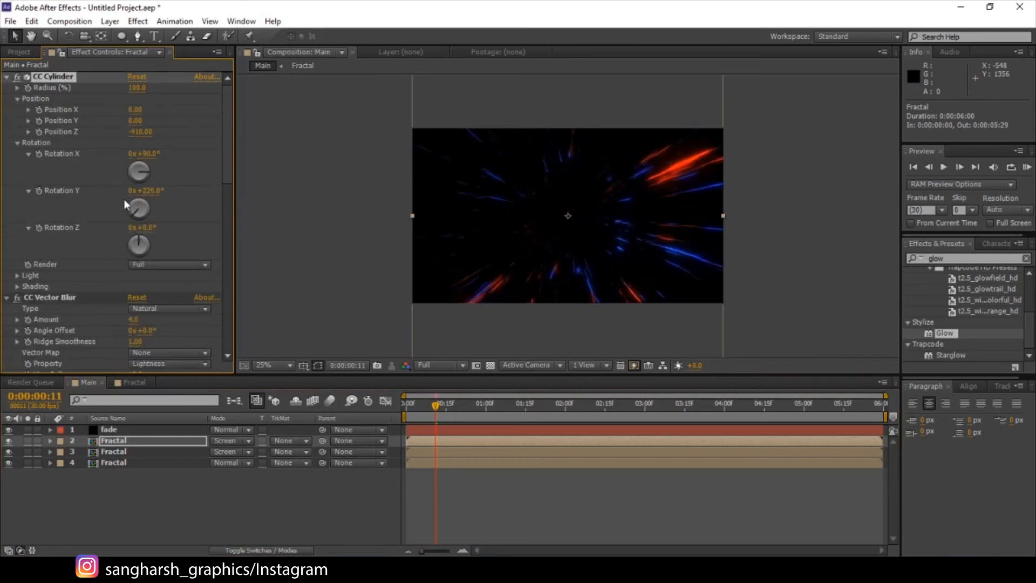
drag(138, 139, 192, 139)
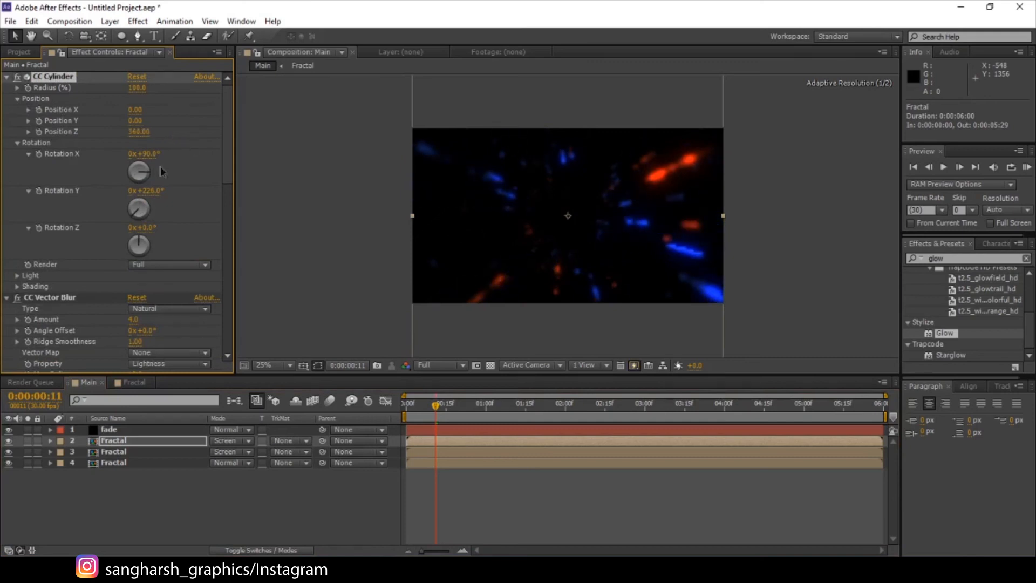
Step: Change the VC Color Vibrance color of the new top Fractal copy to green
scroll(72, 288, down, 4)
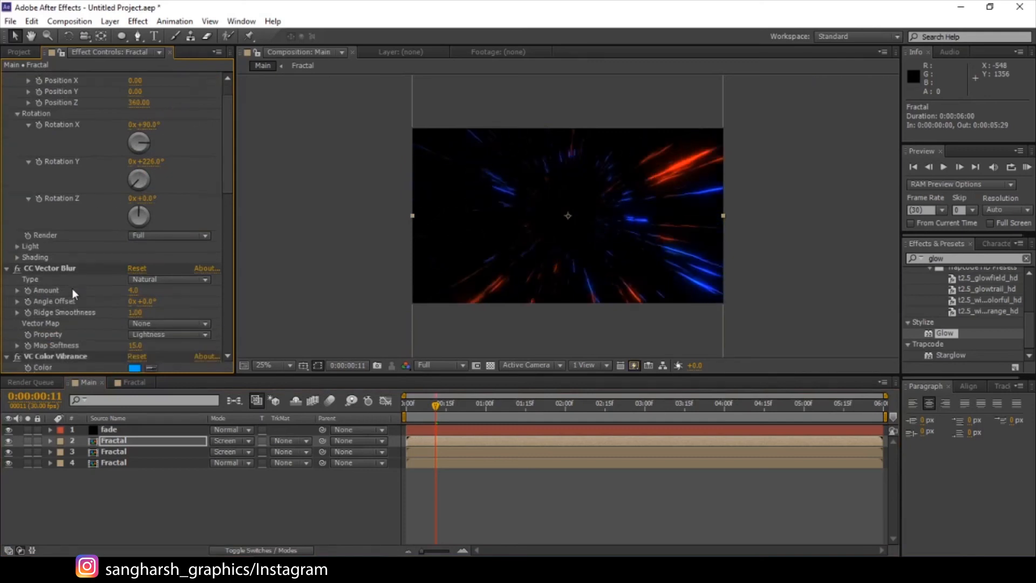
click(134, 280)
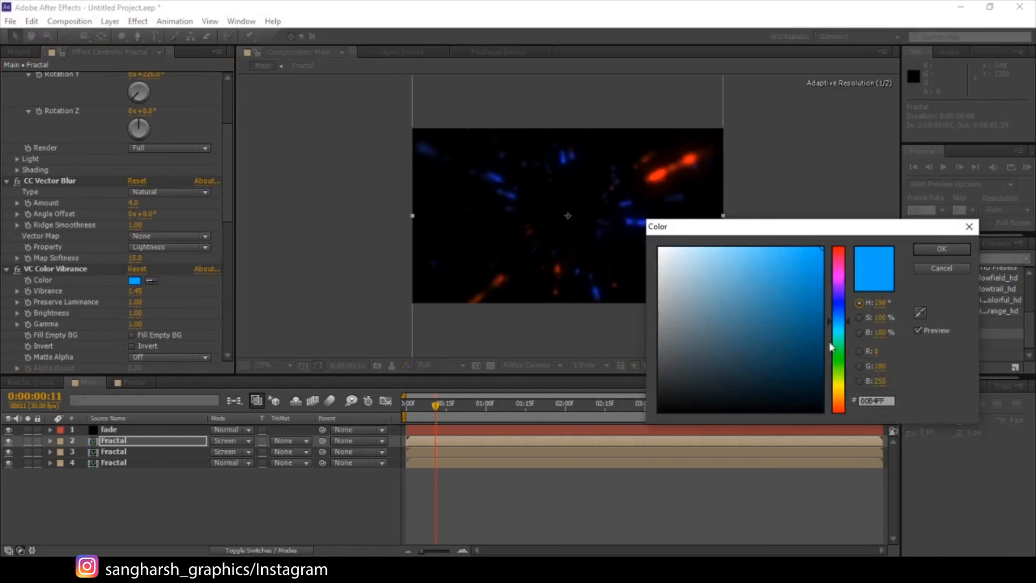
click(838, 355)
click(954, 254)
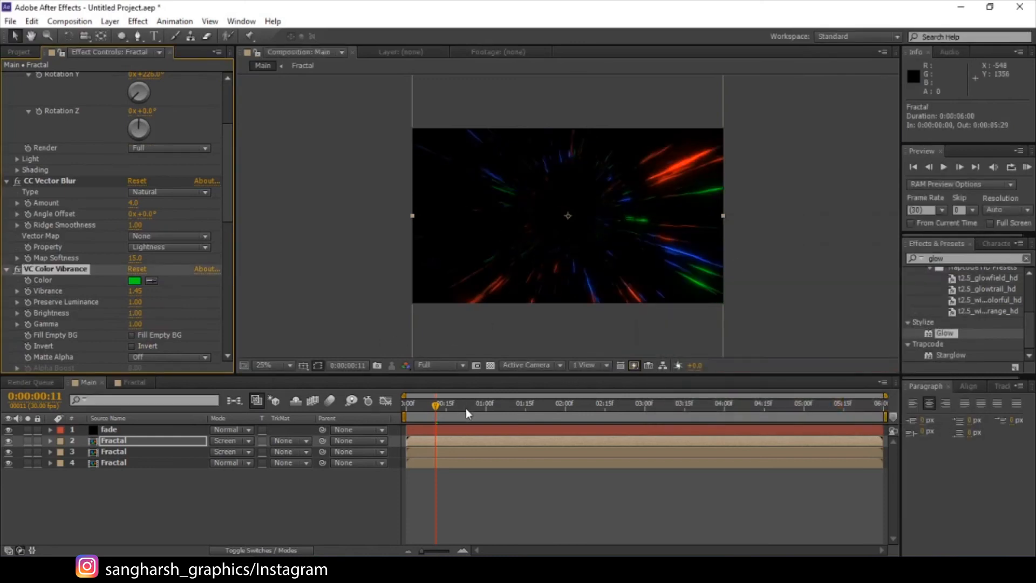
Step: At 0:00:01:29, add an adjustment layer on top of the Main composition and apply the Glow effect to it
drag(465, 408, 562, 409)
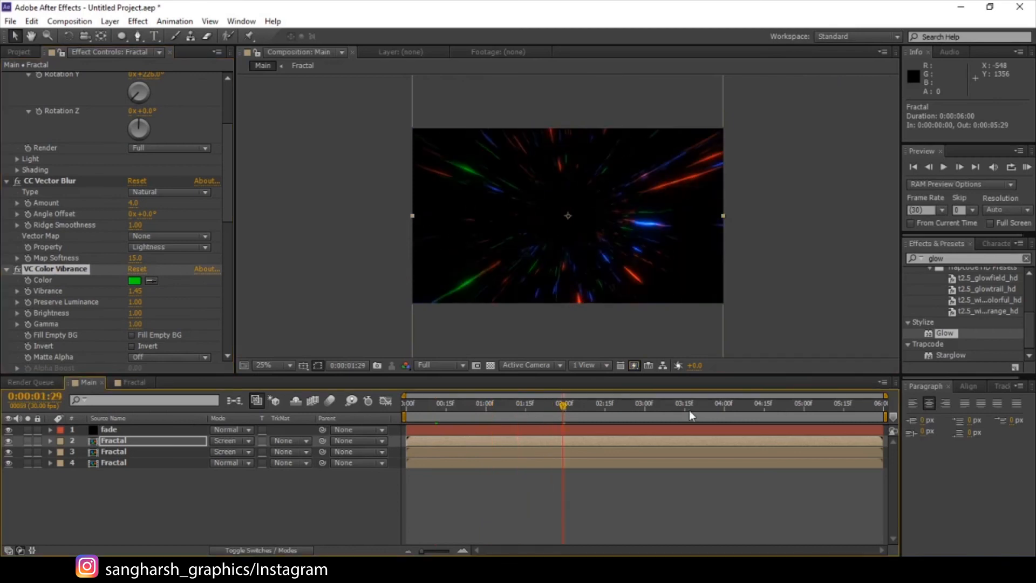
scroll(610, 242, up, 2)
scroll(607, 240, down, 1)
right_click(178, 490)
mouse_move(374, 384)
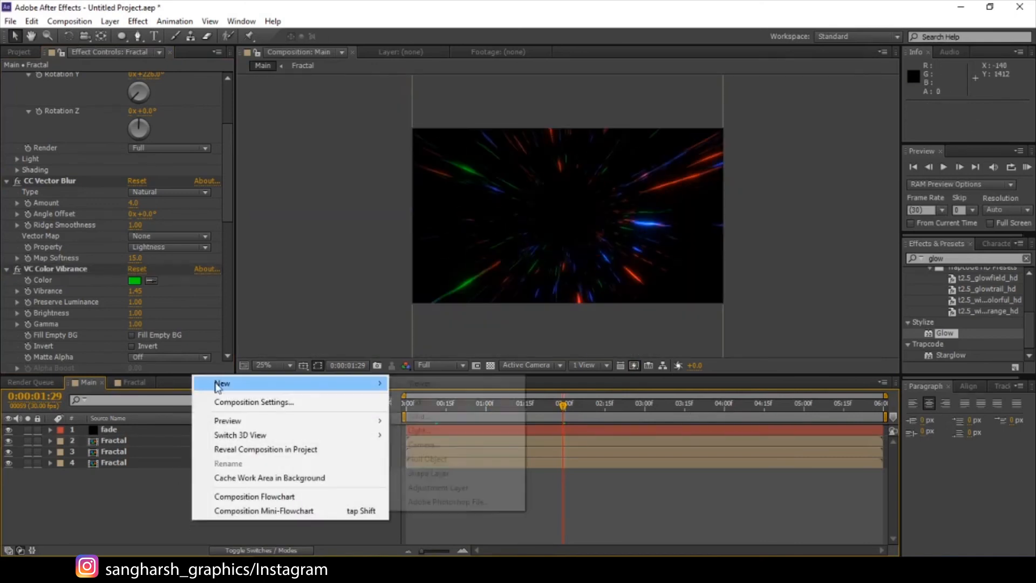
click(438, 487)
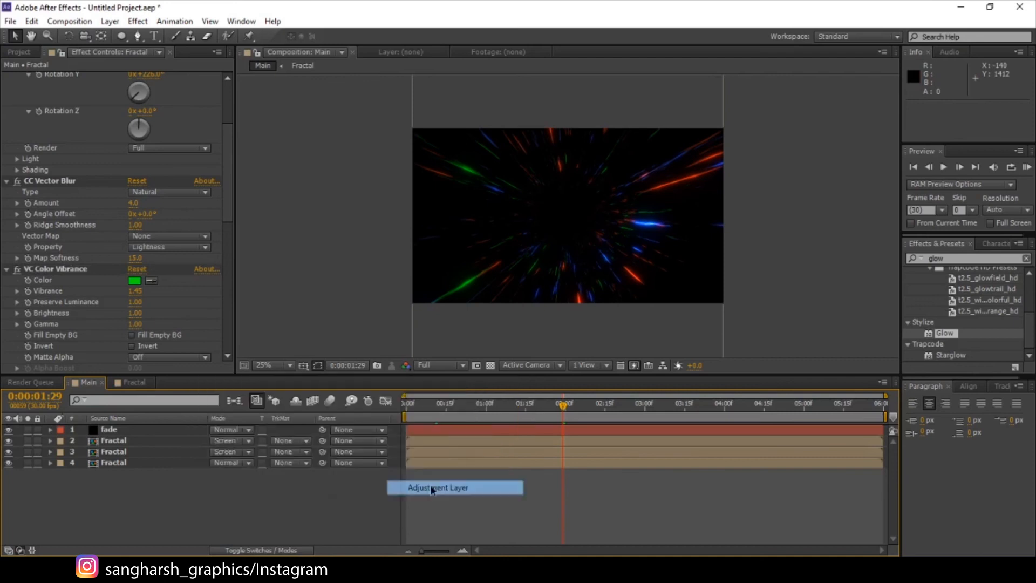
drag(945, 334, 150, 429)
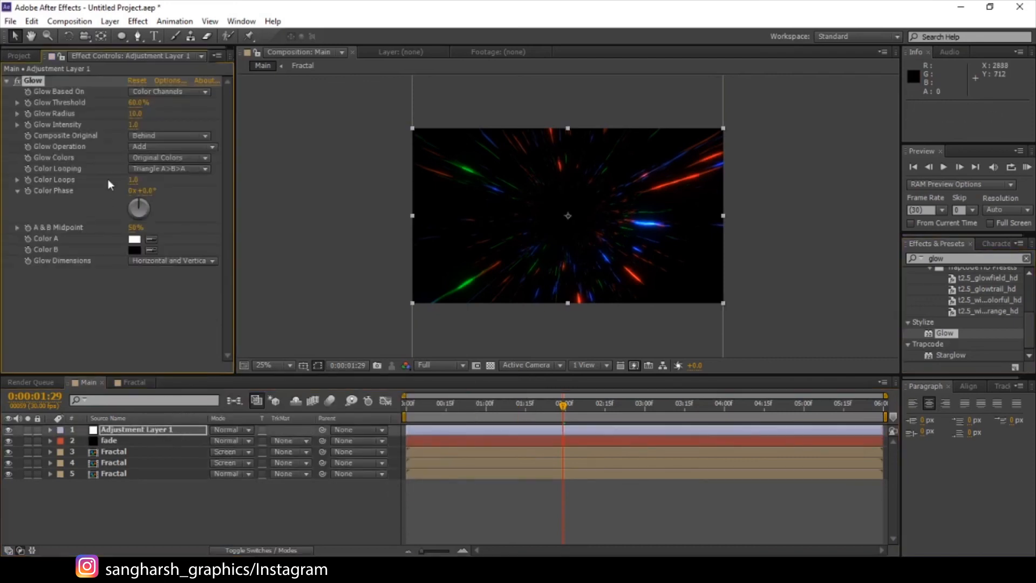
Step: Set the adjustment layer's Glow Threshold to 29% and Glow Radius to 30
drag(134, 108, 108, 109)
key(period)
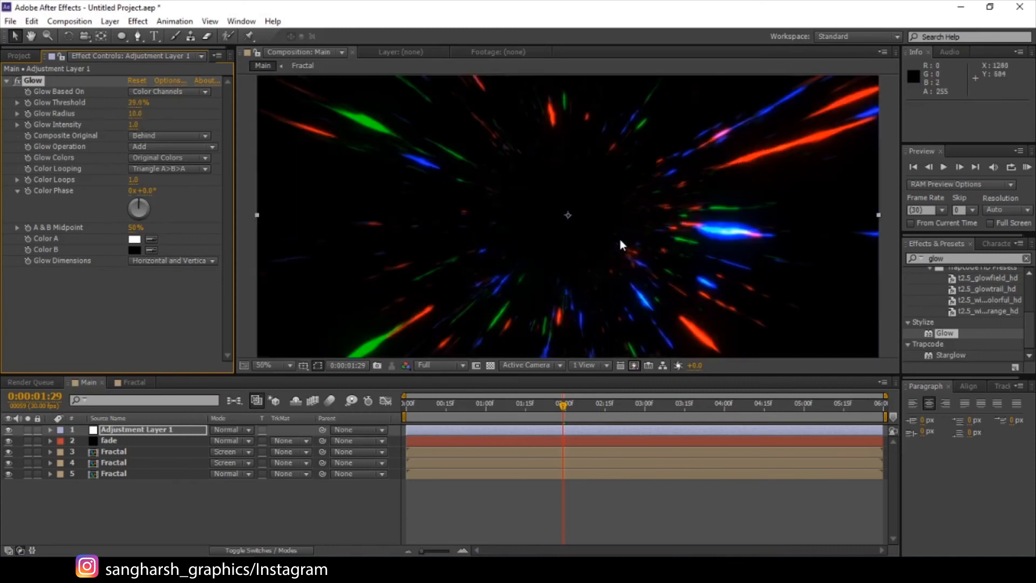
key(comma)
click(134, 114)
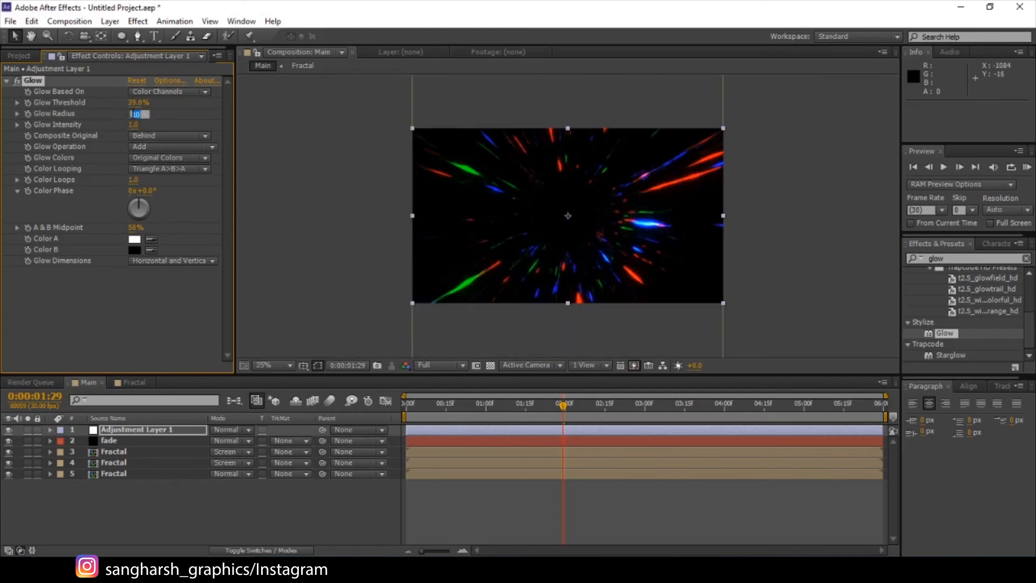
text(30)
key(Return)
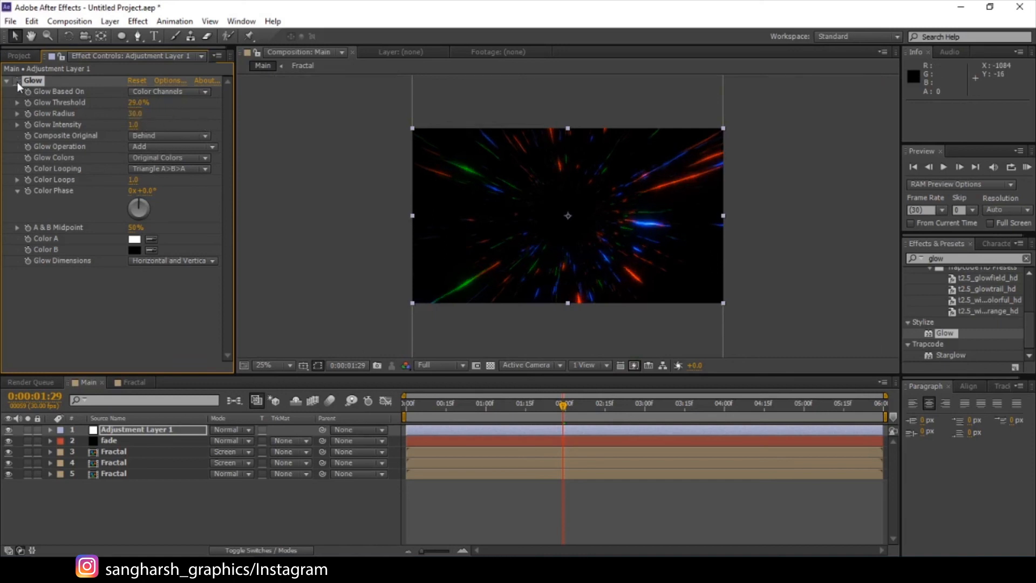
key(period)
key(comma)
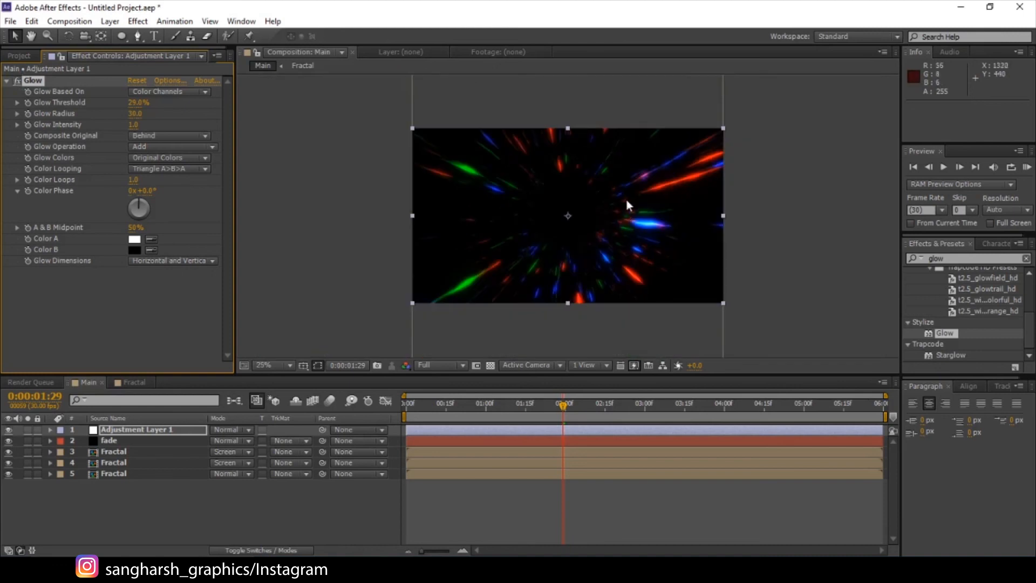
Step: At 0:00:01:17, find the Optics Compensation effect and apply it to the adjustment layer below Glow
key(space)
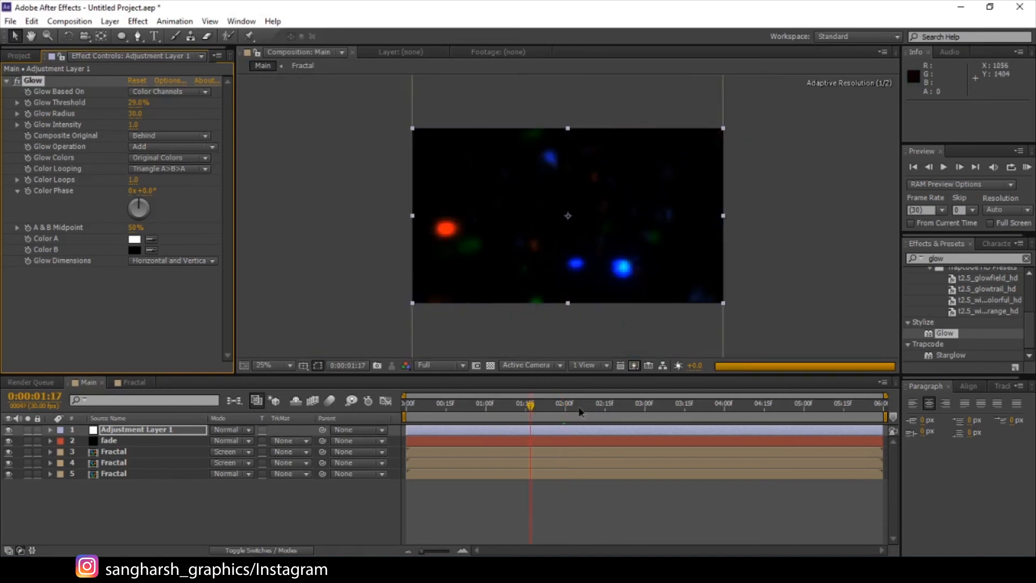
click(629, 415)
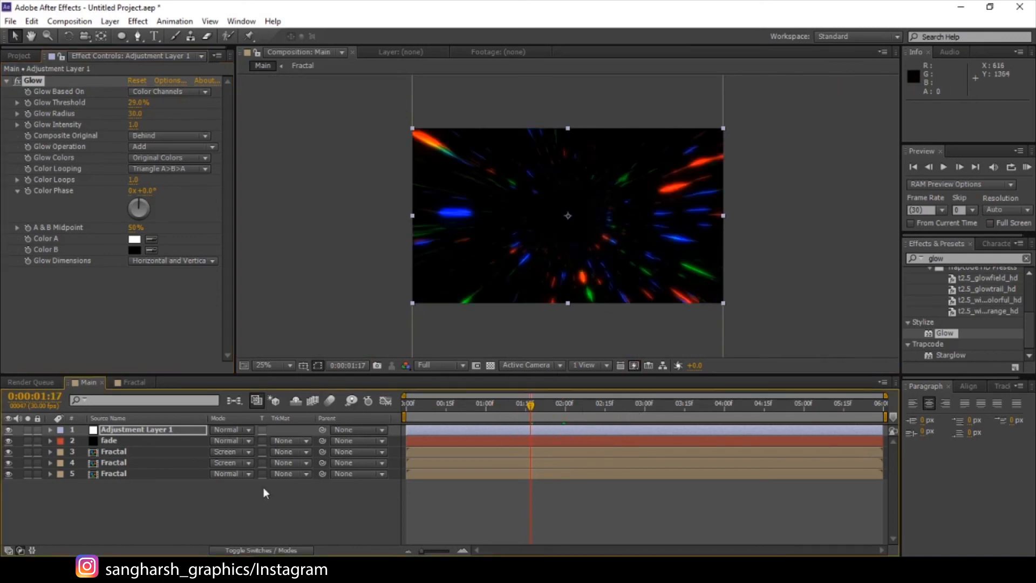
click(211, 509)
click(147, 429)
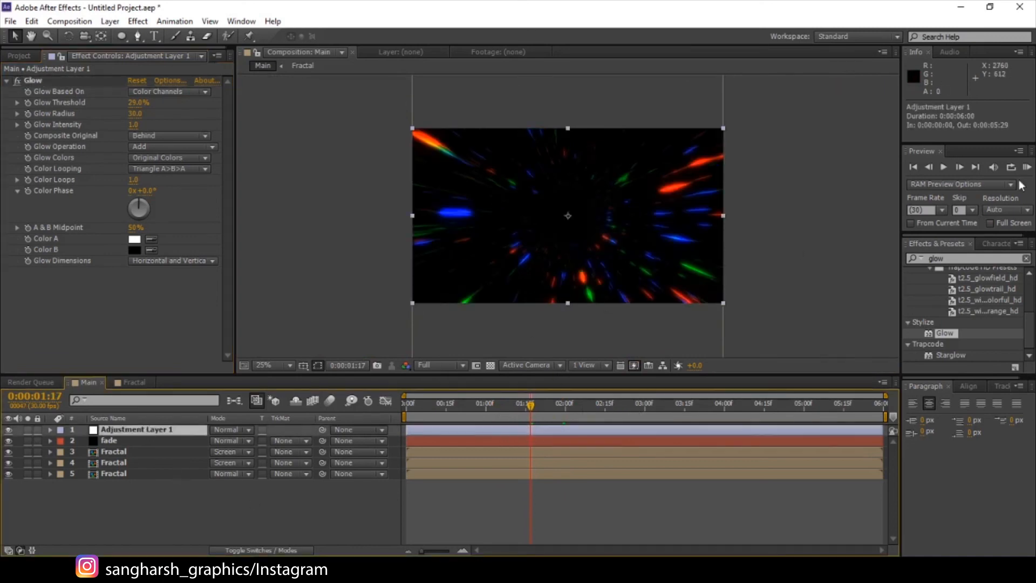
click(965, 251)
text(opti)
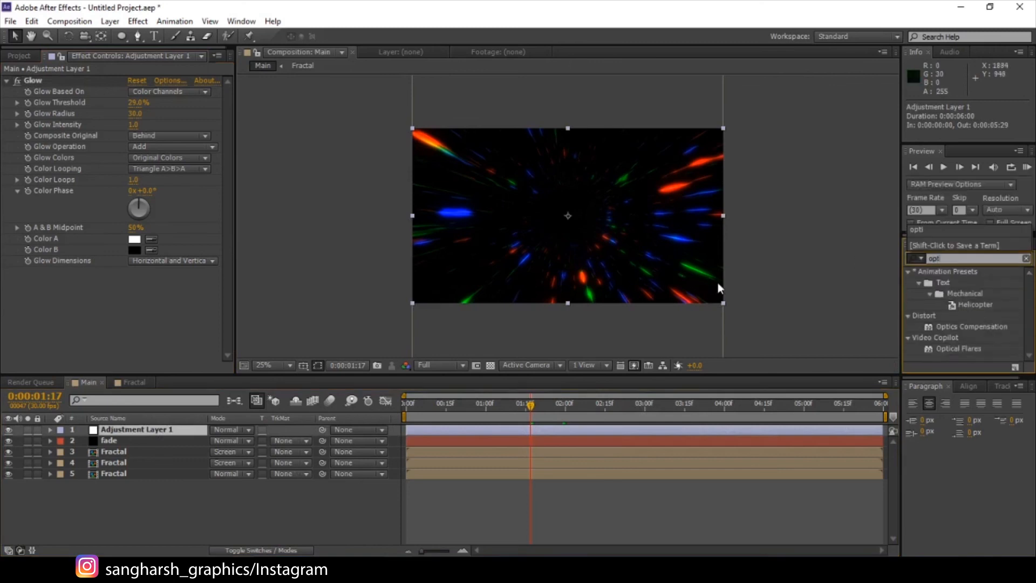
text(cs)
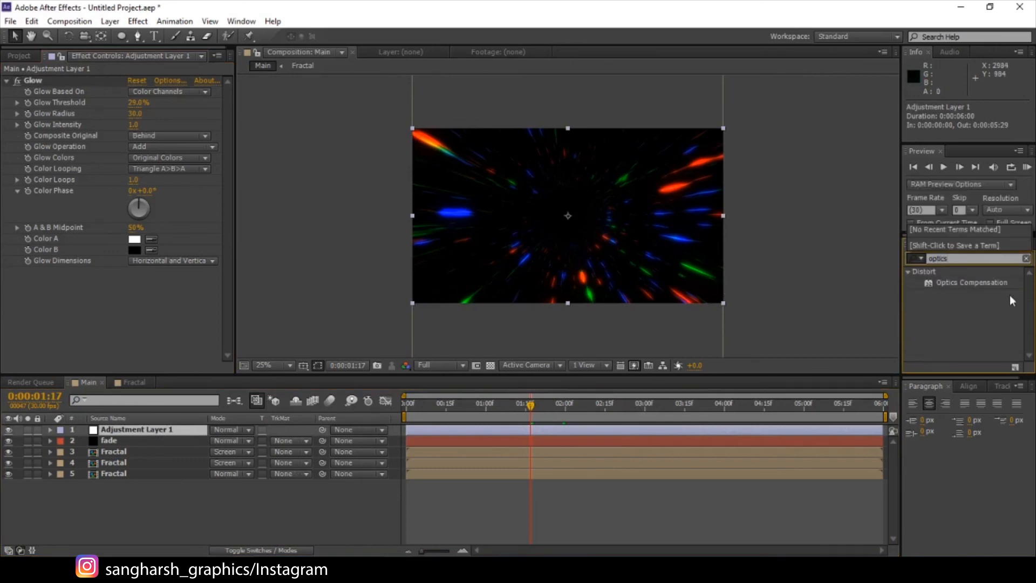
click(996, 288)
drag(995, 286, 161, 287)
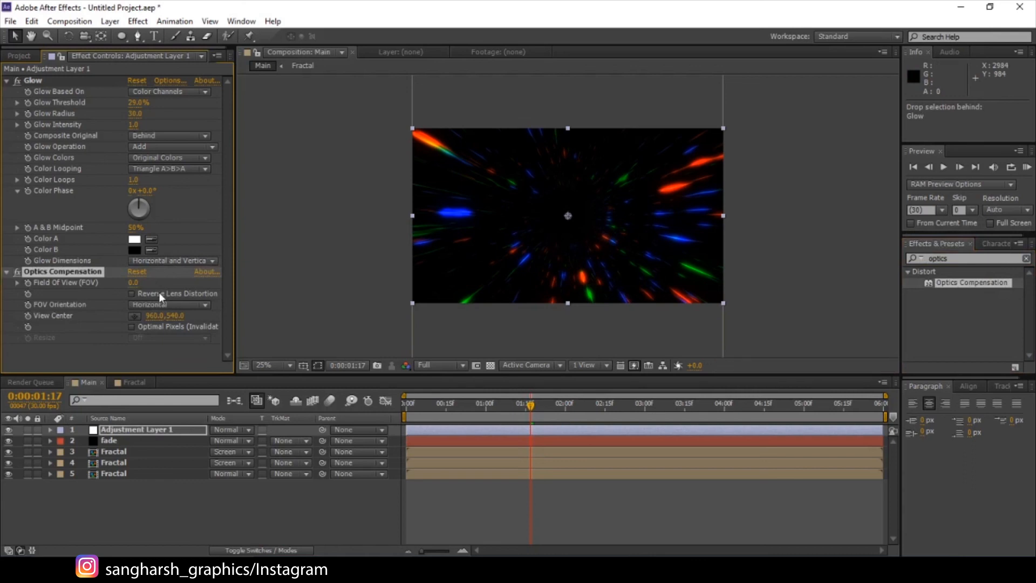
Step: Enable Reverse Lens Distortion in Optics Compensation and set the Field Of View to 99.6
click(160, 301)
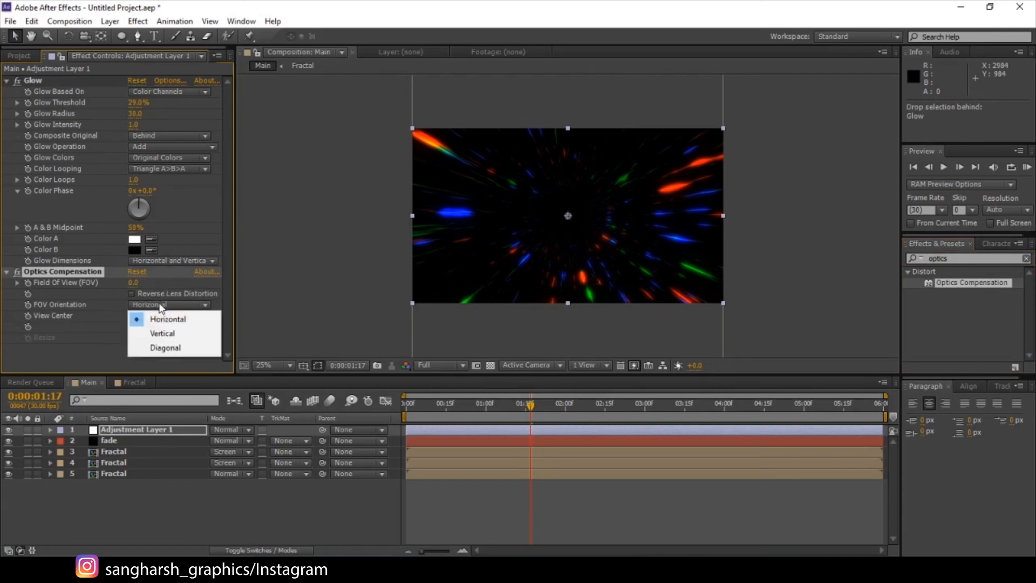
click(160, 297)
click(159, 296)
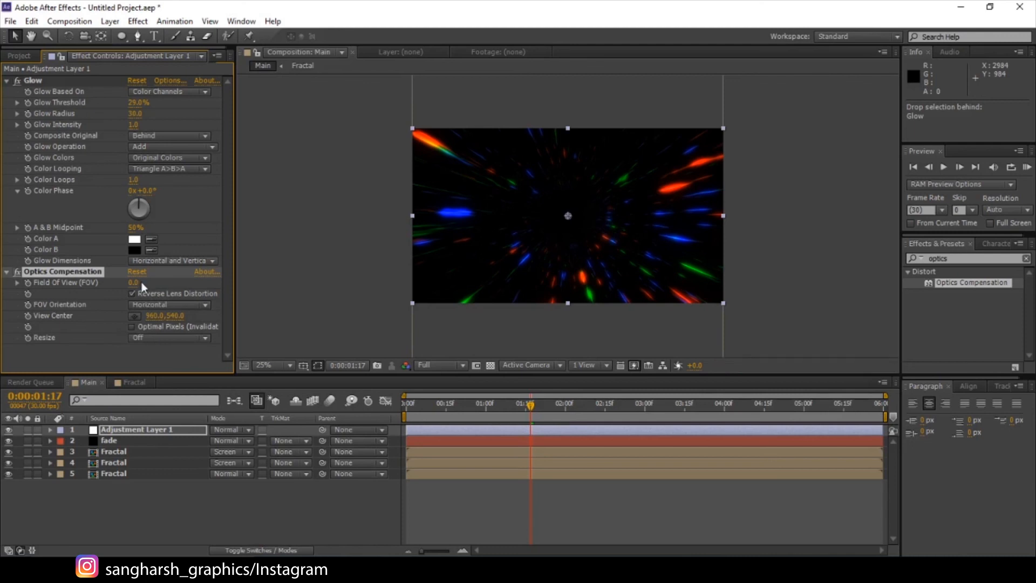
drag(141, 281, 141, 282)
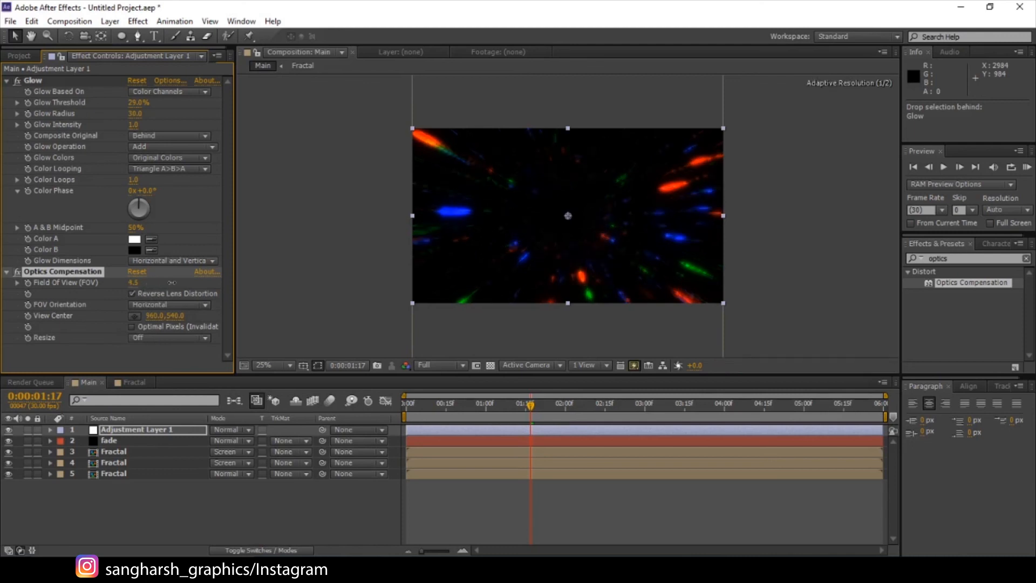
drag(181, 284, 181, 296)
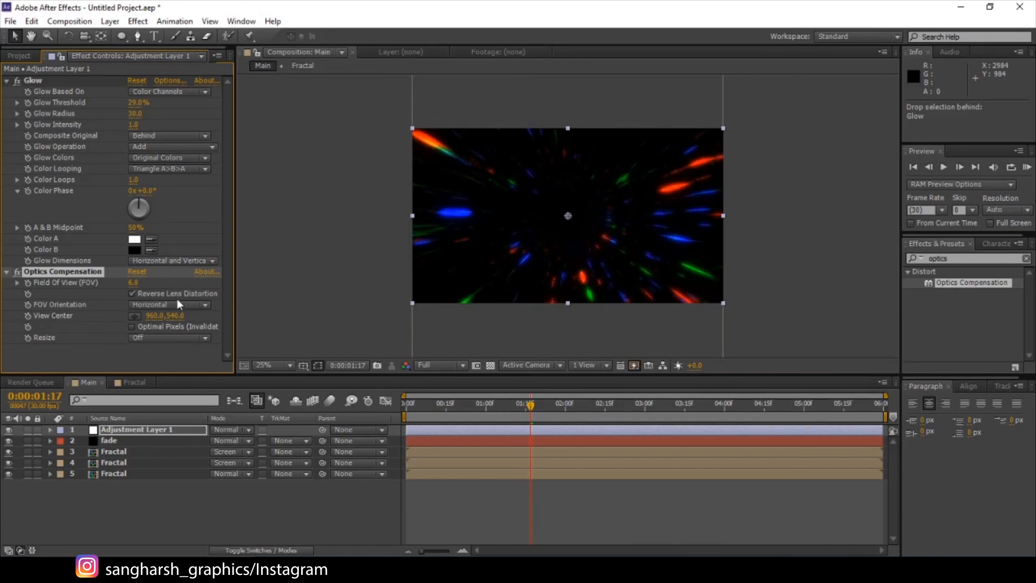
drag(136, 288, 190, 329)
drag(135, 282, 165, 280)
drag(242, 271, 538, 274)
drag(134, 282, 318, 291)
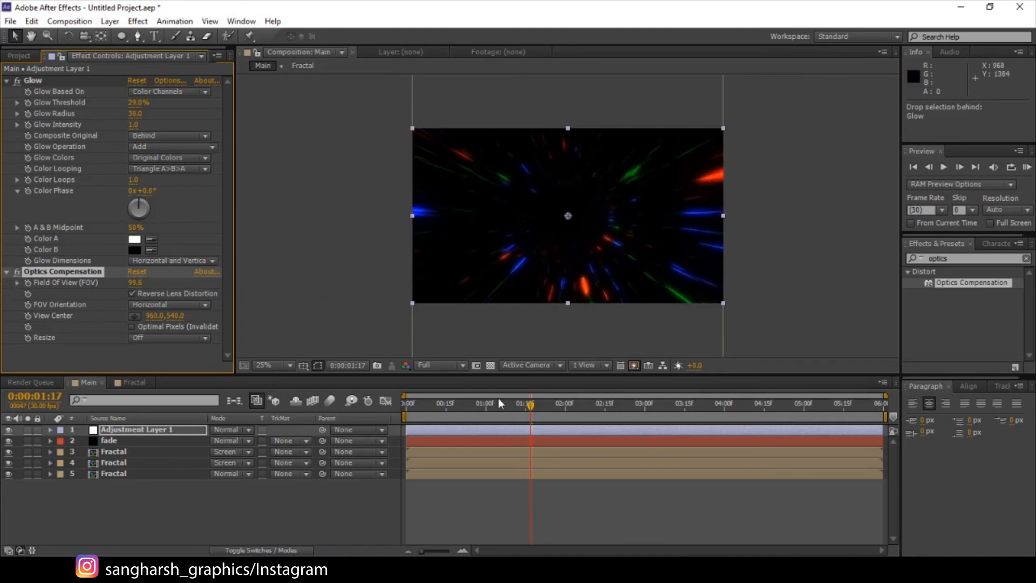
drag(454, 405, 605, 406)
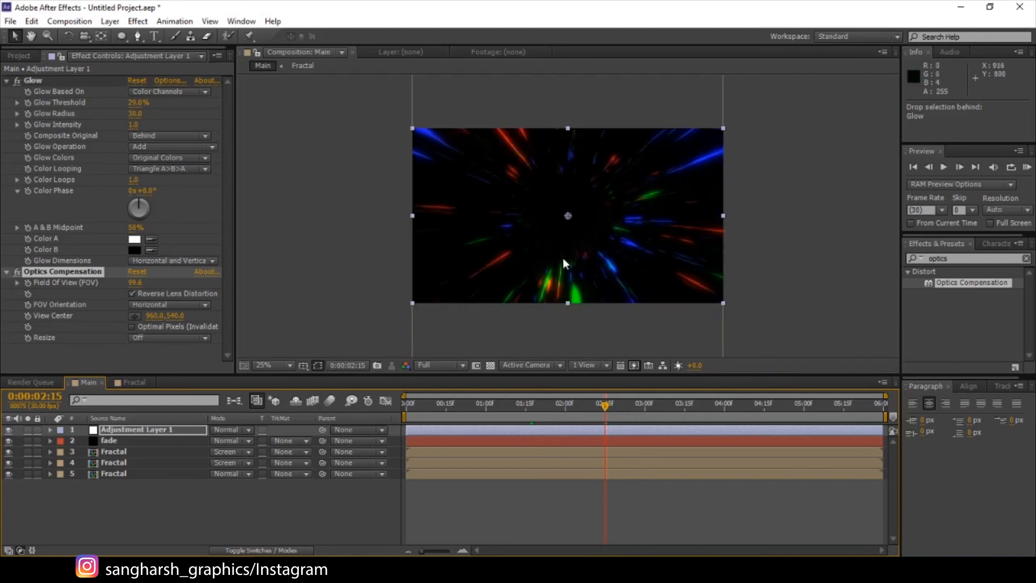
drag(534, 416, 610, 403)
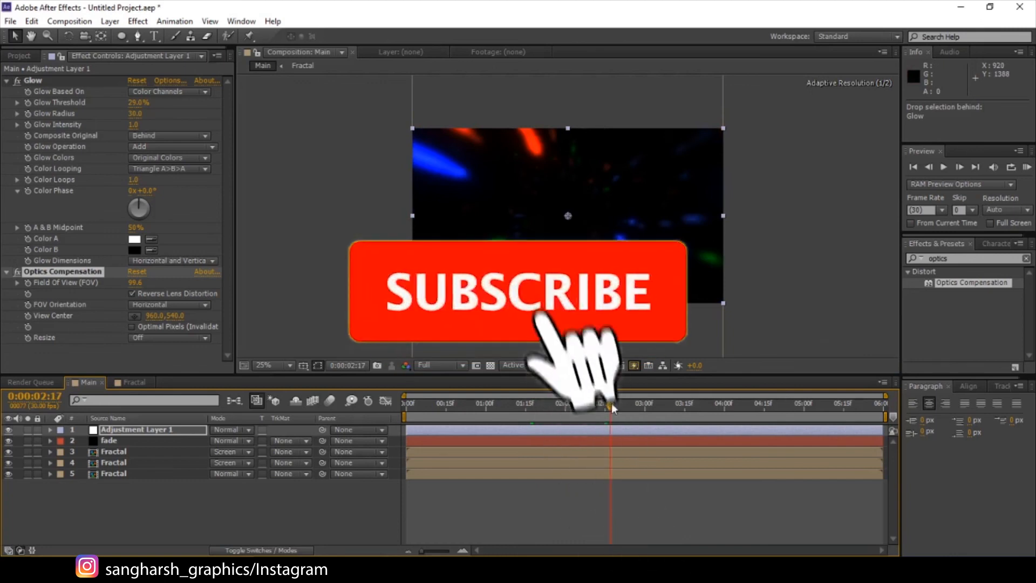